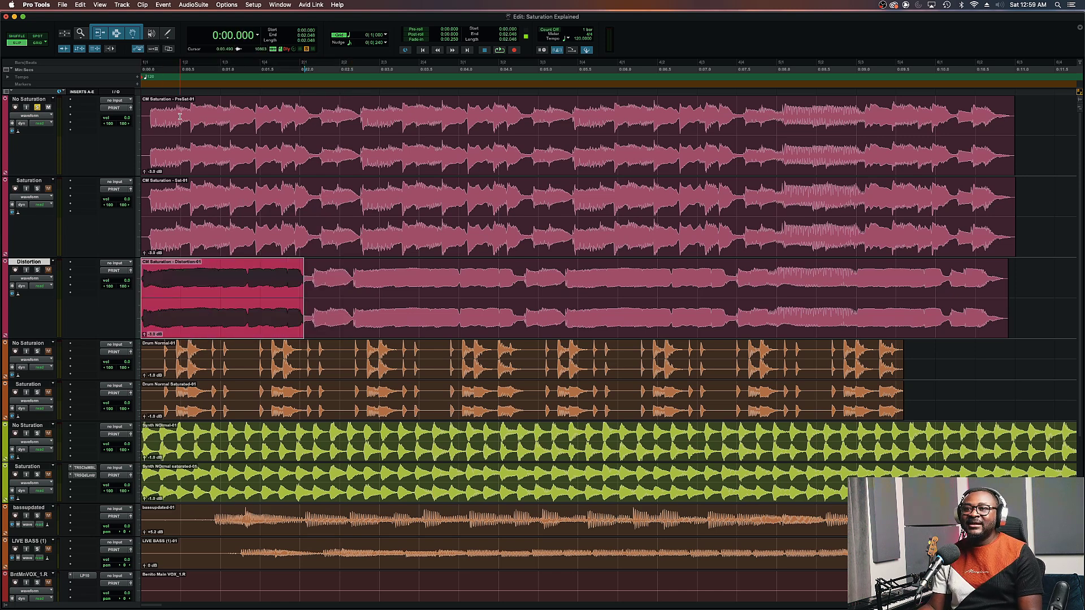
Play the whole CM Saturation - PreSat clip, comparing the soloed No Saturation and Saturation tracks, and highlight a short passage of the saturated clip.
{"action": "left_click", "coordinate": [170, 158]}
{"action": "double_click", "coordinate": [170, 158]}
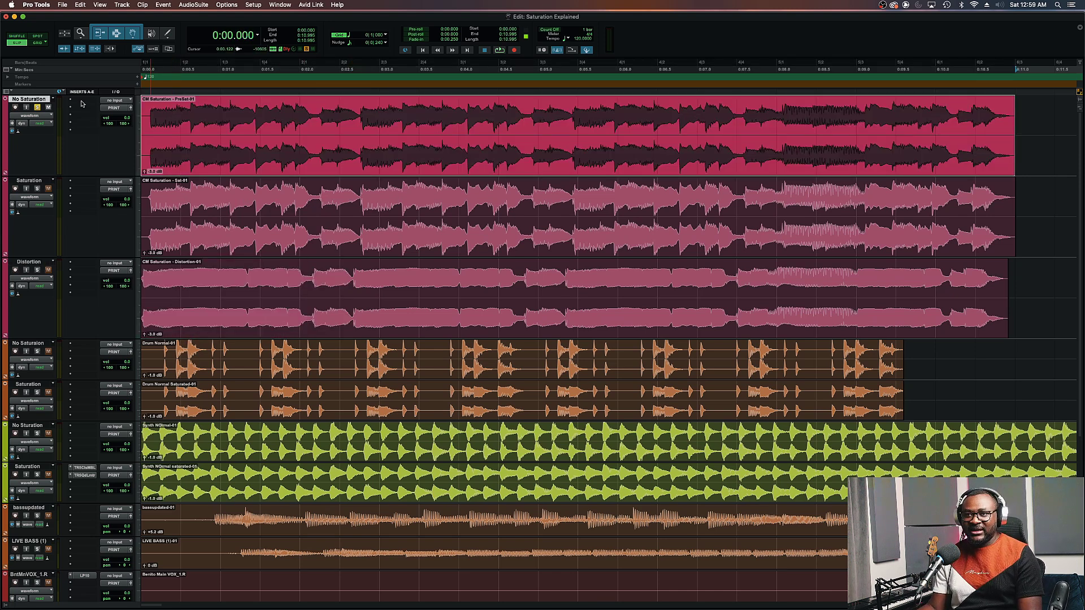
{"action": "key", "text": "space"}
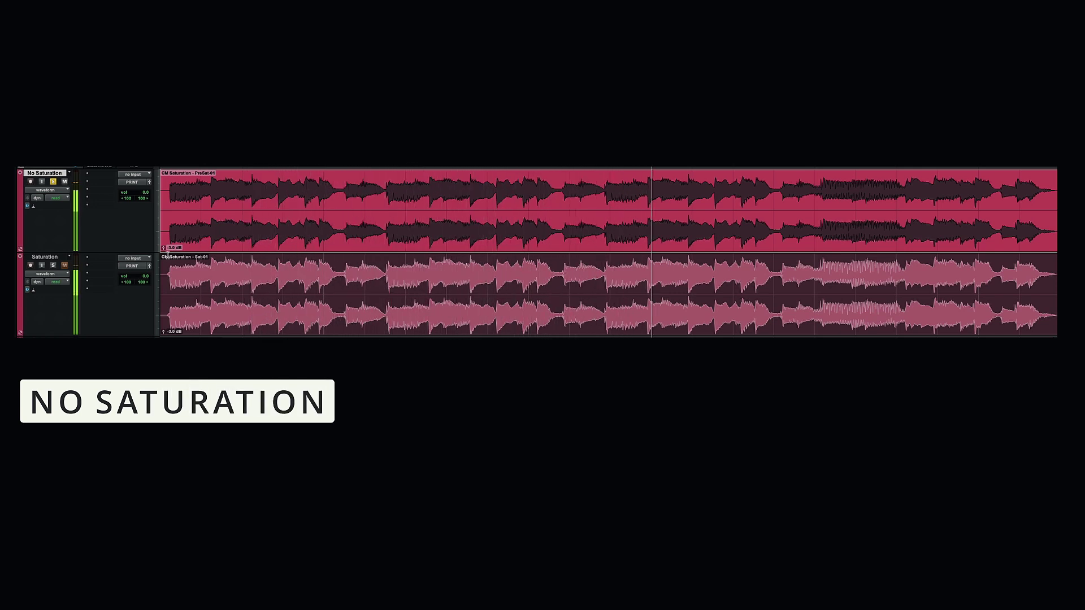
{"action": "left_click", "coordinate": [53, 266]}
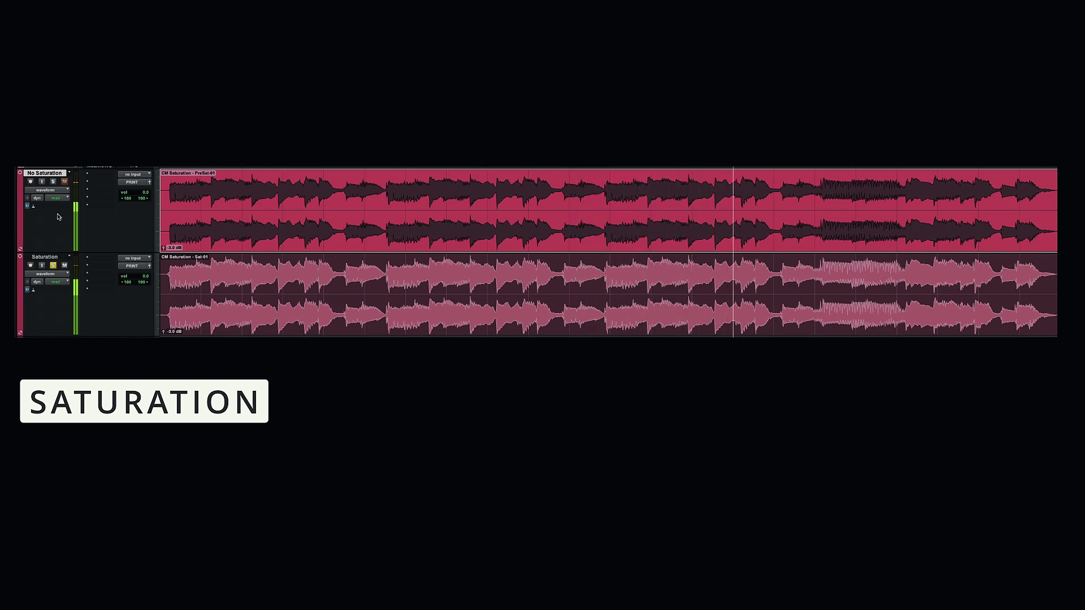
{"action": "left_click", "coordinate": [53, 181]}
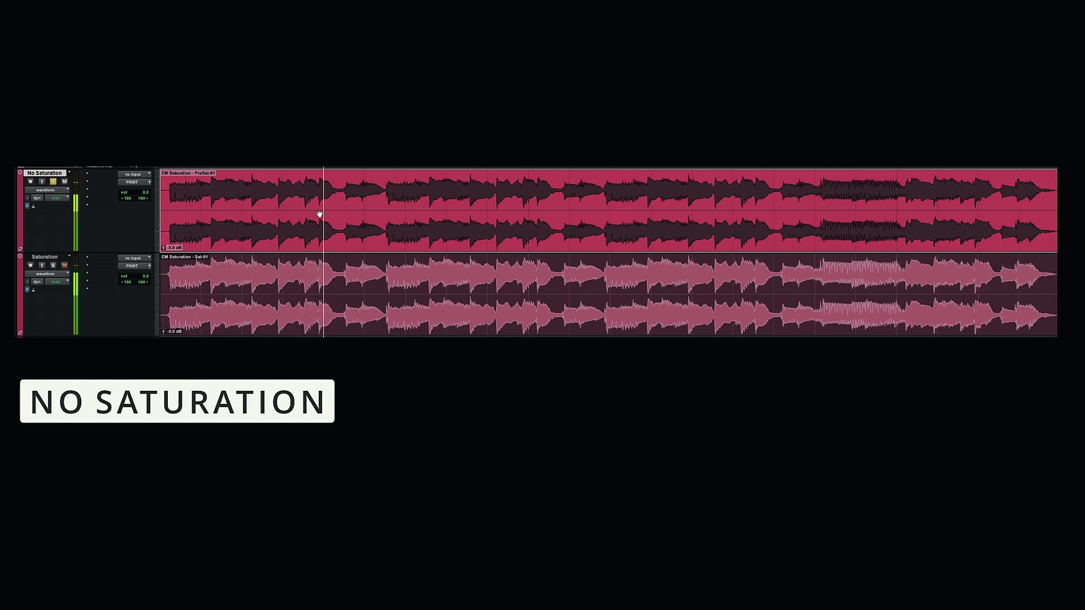
{"action": "left_click", "coordinate": [53, 265]}
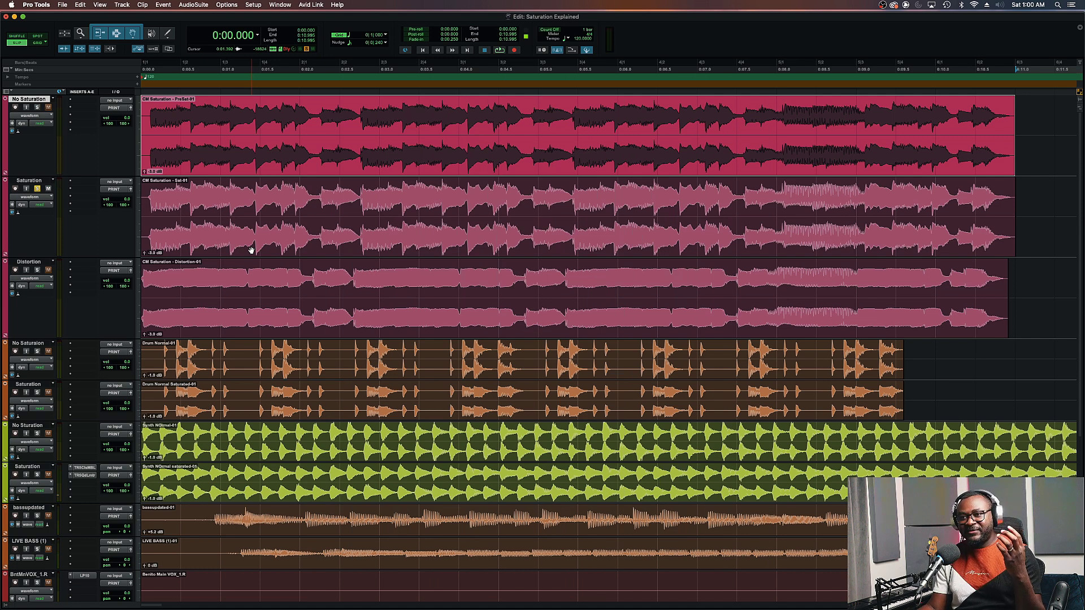
{"action": "left_click_drag", "start_coordinate": [258, 196], "coordinate": [326, 196]}
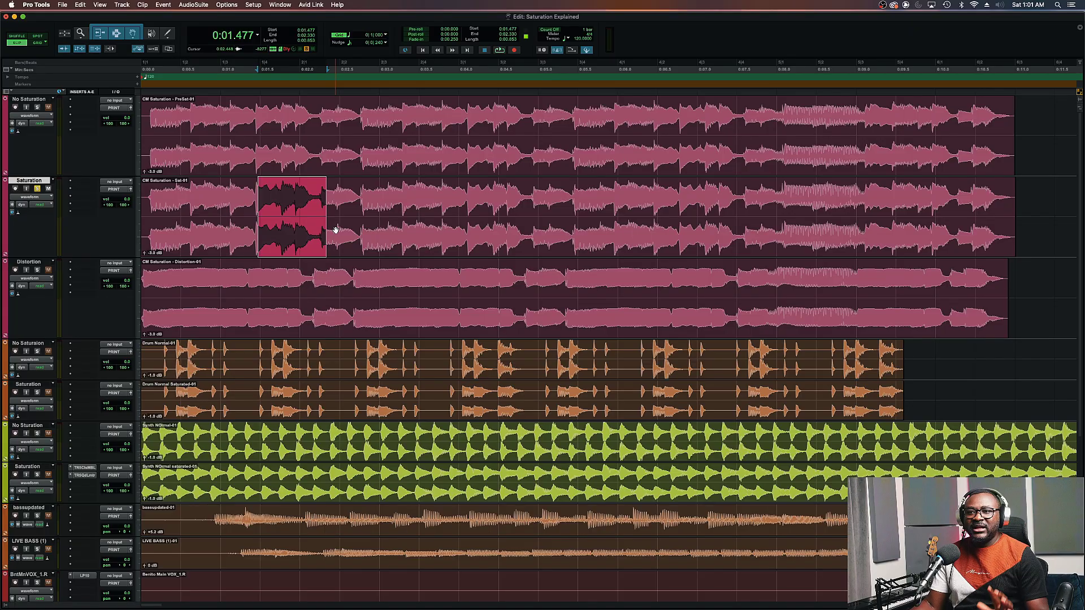
Select the entire CM Saturation - Distortion clip, solo the Distortion track and audition it.
{"action": "double_click", "coordinate": [176, 302]}
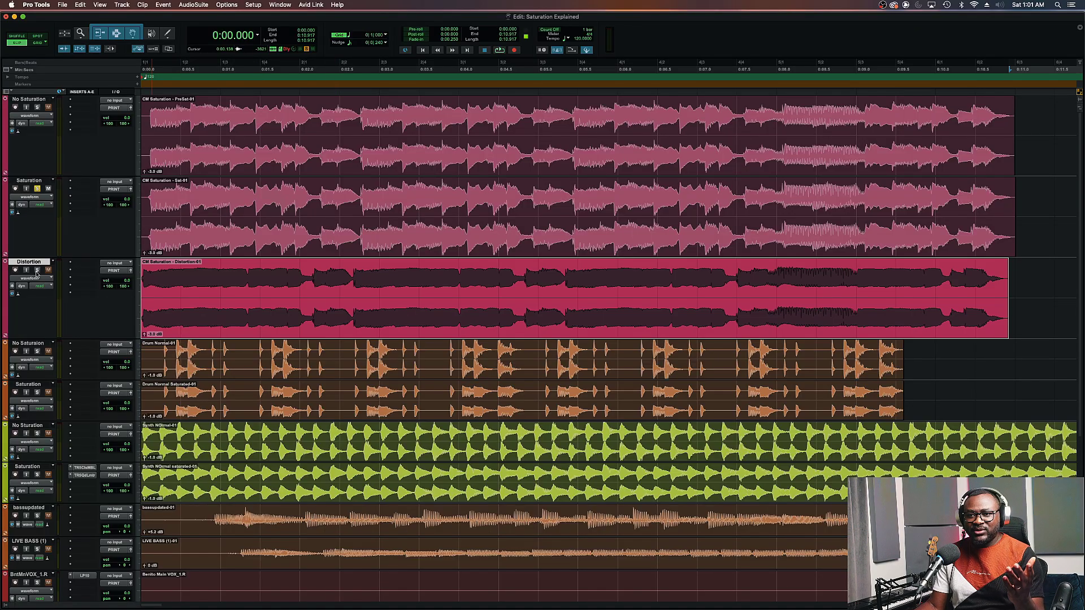
{"action": "left_click", "coordinate": [36, 270]}
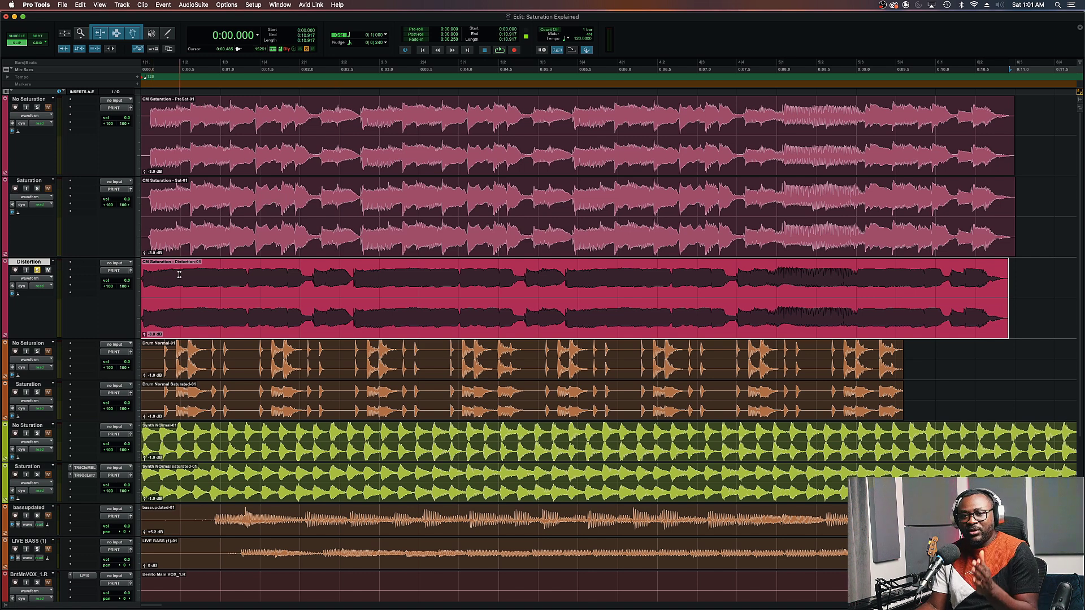
{"action": "key", "text": "space"}
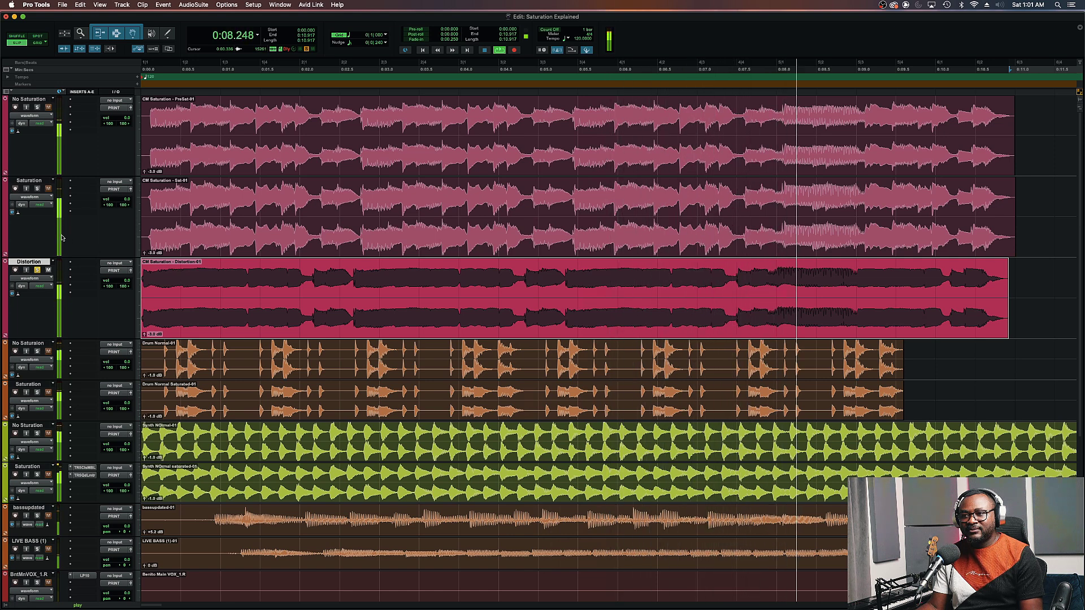
{"action": "key", "text": "space"}
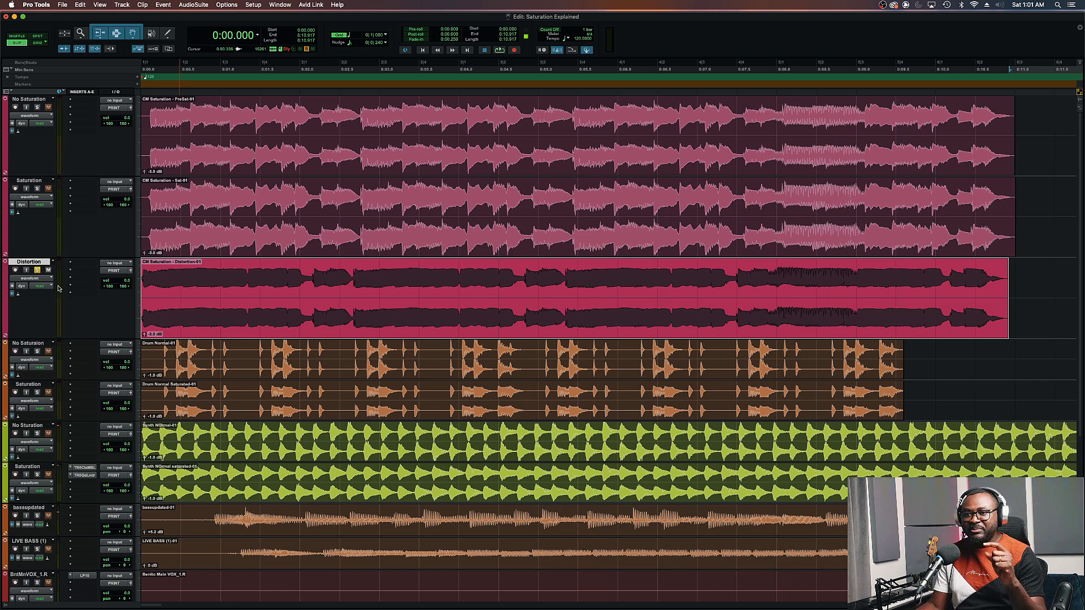
Compare the waveform shapes of the Distortion and Saturation clips, highlighting an early passage of the saturated one.
{"action": "left_click", "coordinate": [196, 280]}
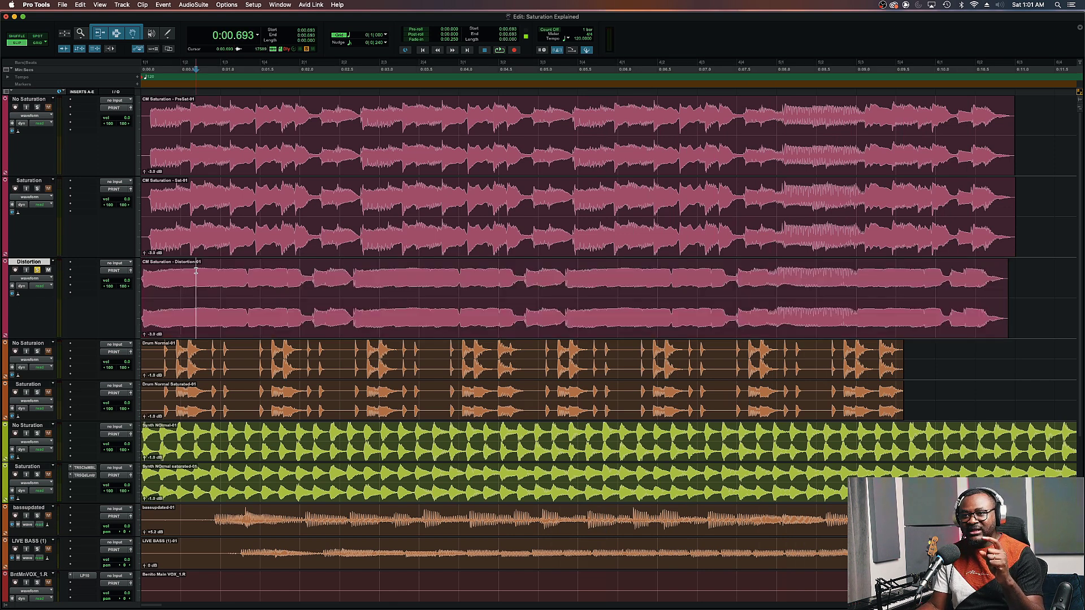
{"action": "left_click", "coordinate": [202, 326]}
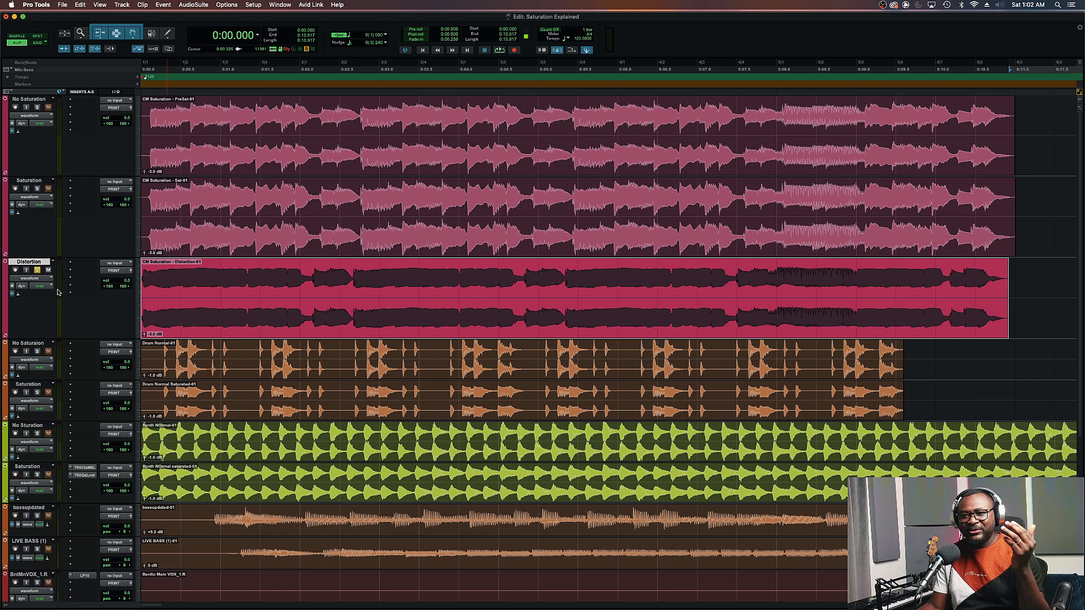
{"action": "left_click", "coordinate": [184, 247]}
{"action": "left_click_drag", "start_coordinate": [187, 204], "coordinate": [318, 194]}
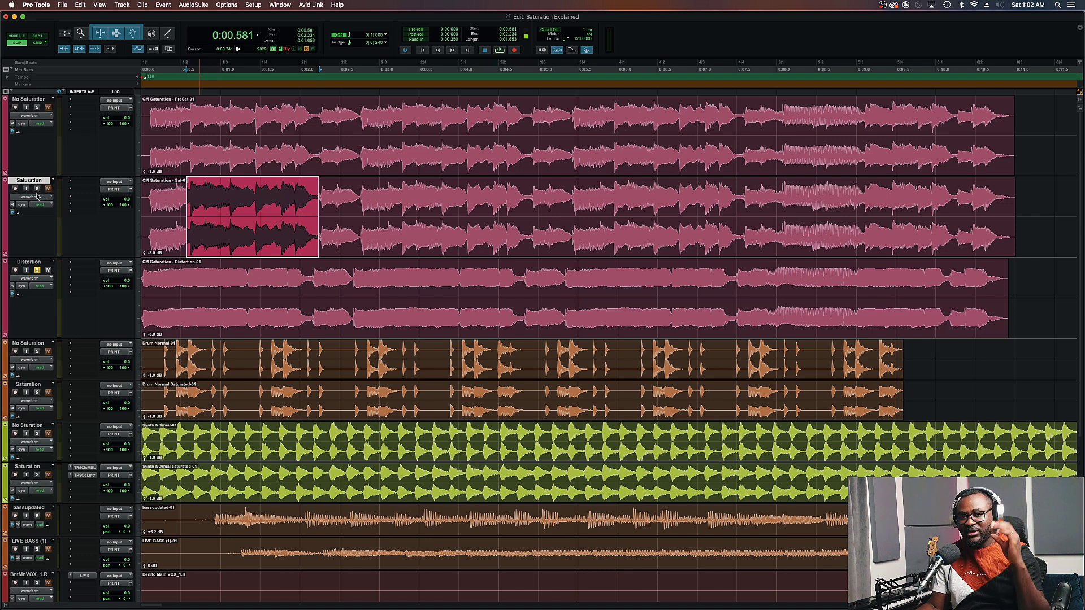
Play the entire CM Saturation - Sat clip while alternating the solo between the Saturation and Distortion tracks.
{"action": "left_click", "coordinate": [225, 243]}
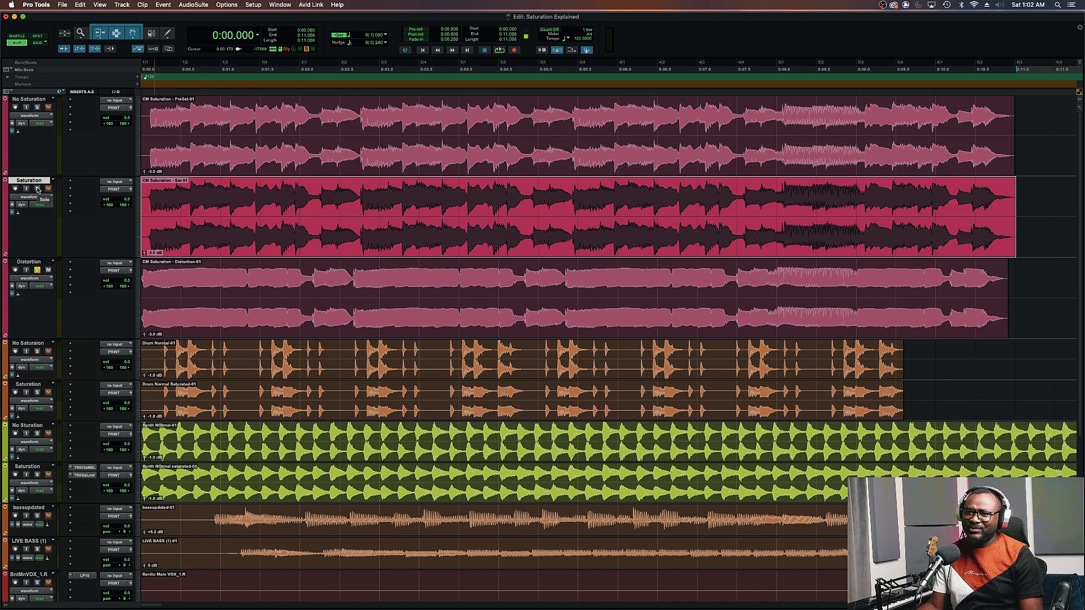
{"action": "left_click", "coordinate": [37, 188]}
{"action": "key", "text": "space"}
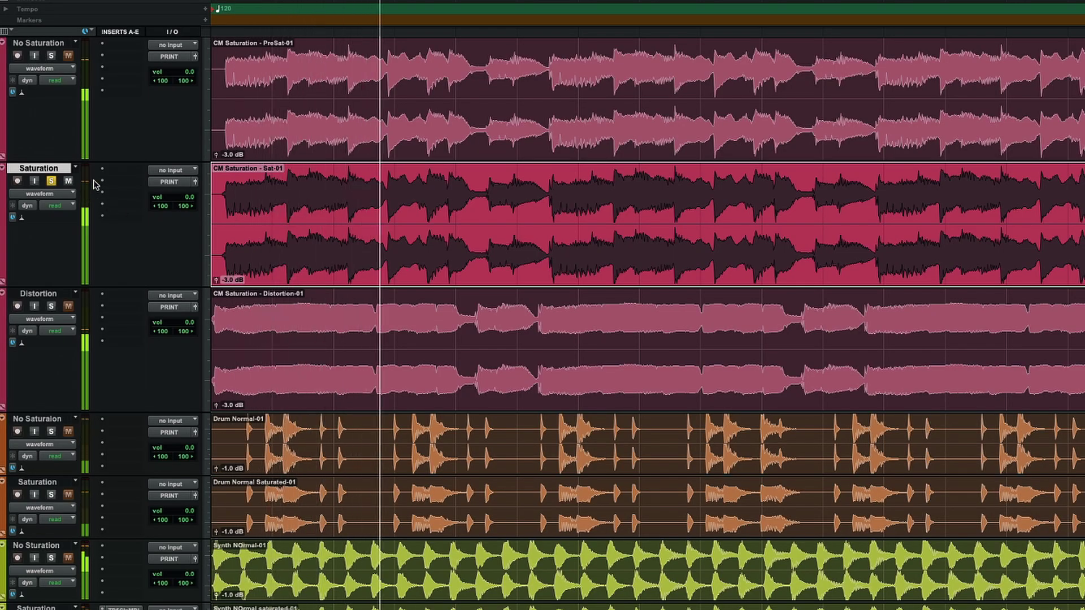
{"action": "left_click", "coordinate": [51, 307]}
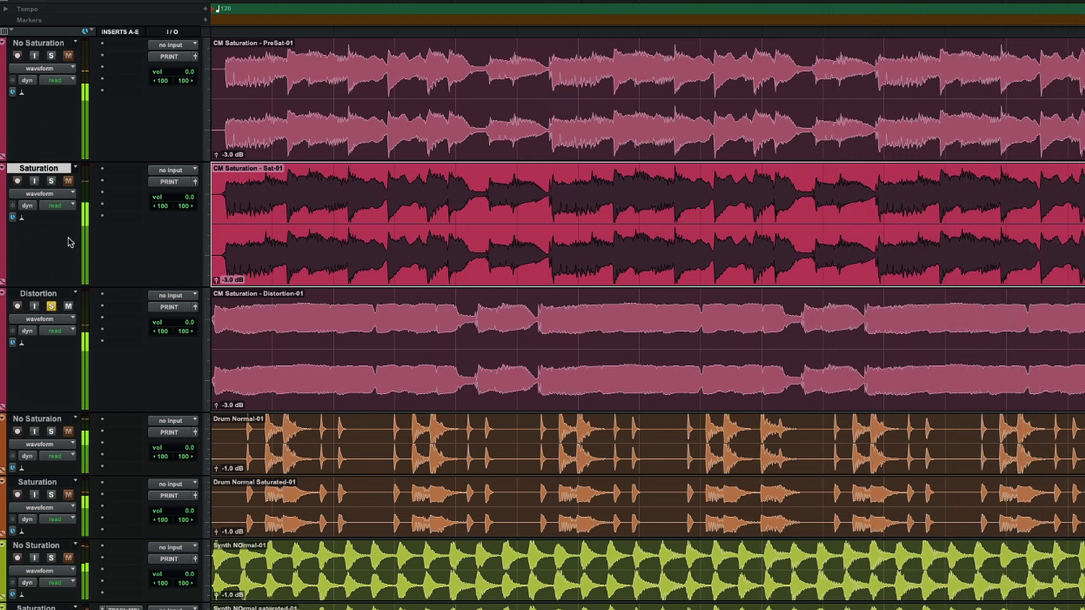
{"action": "left_click", "coordinate": [52, 182]}
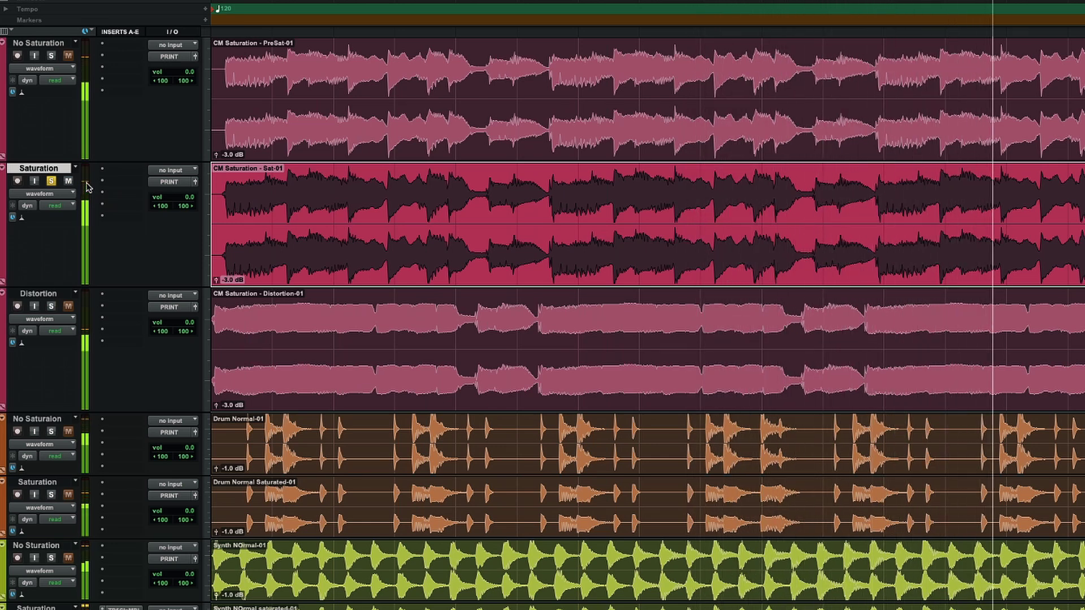
{"action": "left_click", "coordinate": [51, 306]}
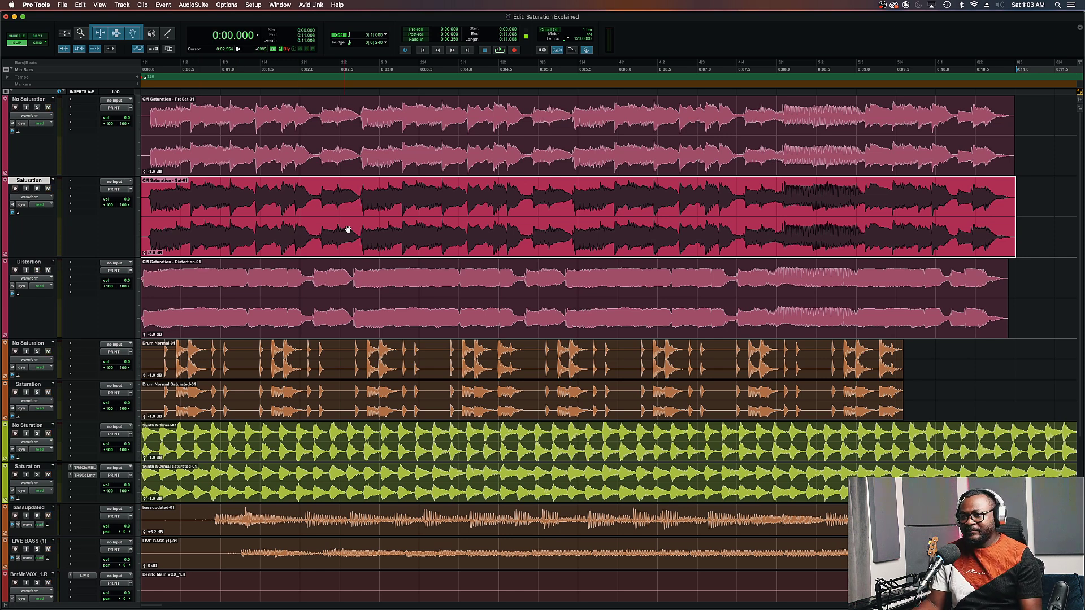
Examine the peaks of the Drum Normal and Drum Normal Saturated clips by highlighting corresponding stretches of each waveform.
{"action": "left_click", "coordinate": [215, 184]}
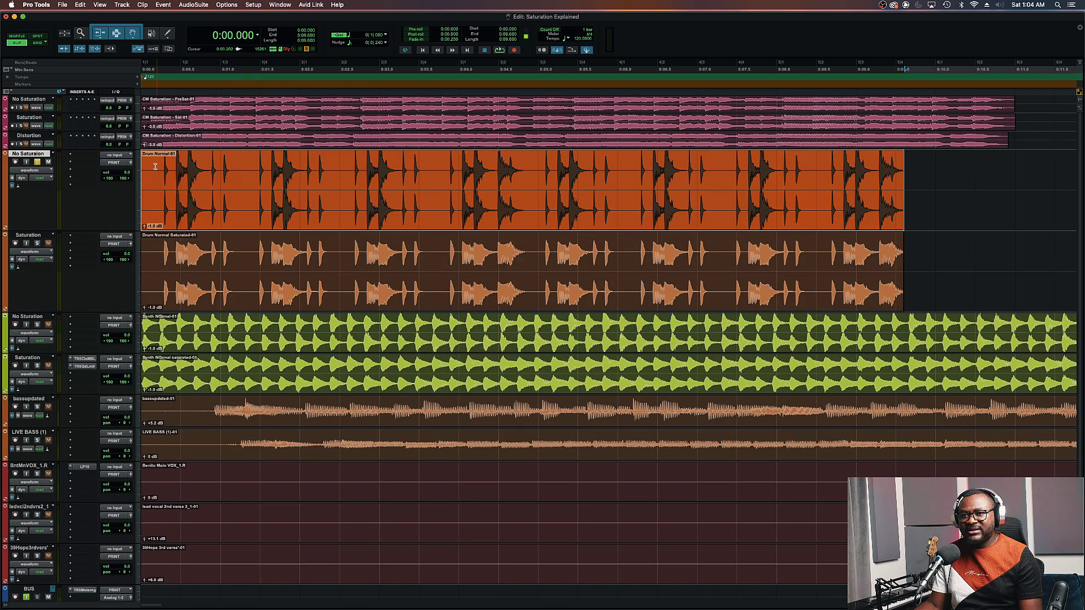
{"action": "left_click_drag", "start_coordinate": [155, 167], "coordinate": [495, 186]}
{"action": "left_click_drag", "start_coordinate": [182, 246], "coordinate": [630, 282]}
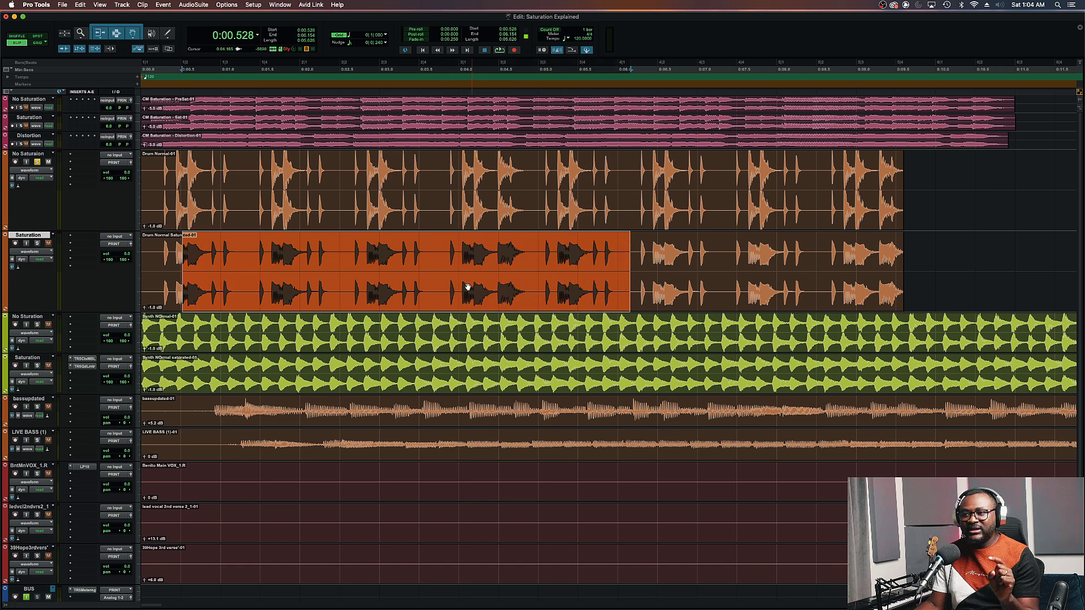
{"action": "left_click", "coordinate": [538, 195]}
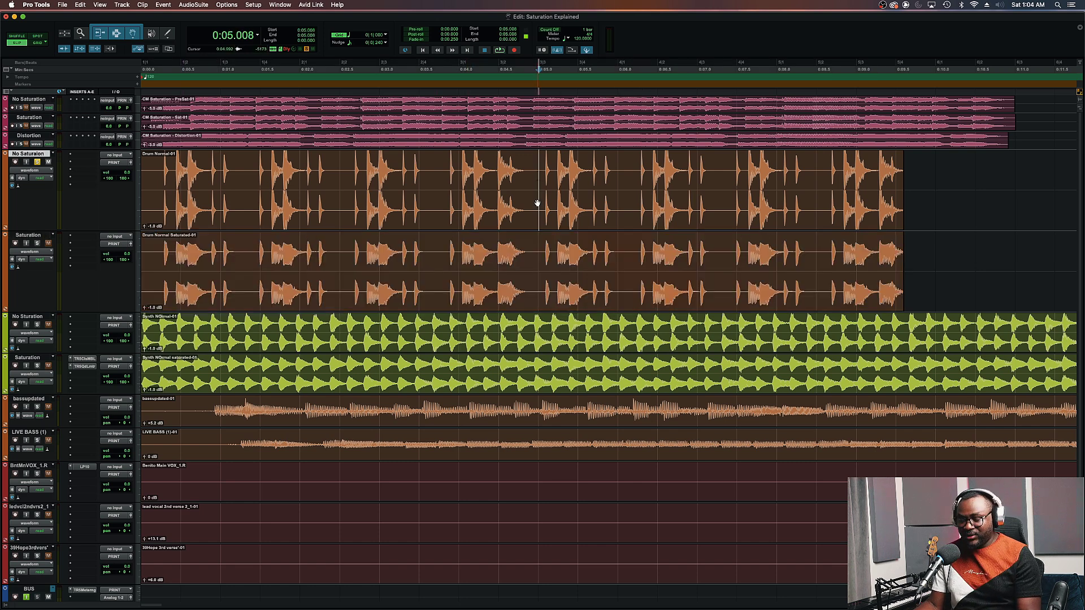
{"action": "left_click_drag", "start_coordinate": [347, 195], "coordinate": [621, 195]}
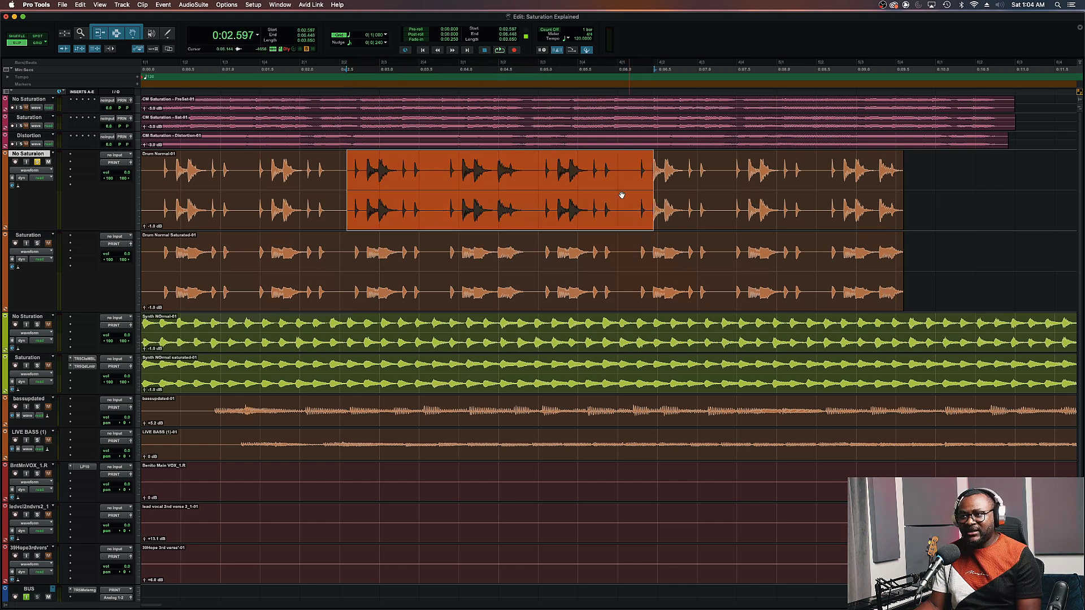
{"action": "left_click_drag", "start_coordinate": [456, 172], "coordinate": [609, 178]}
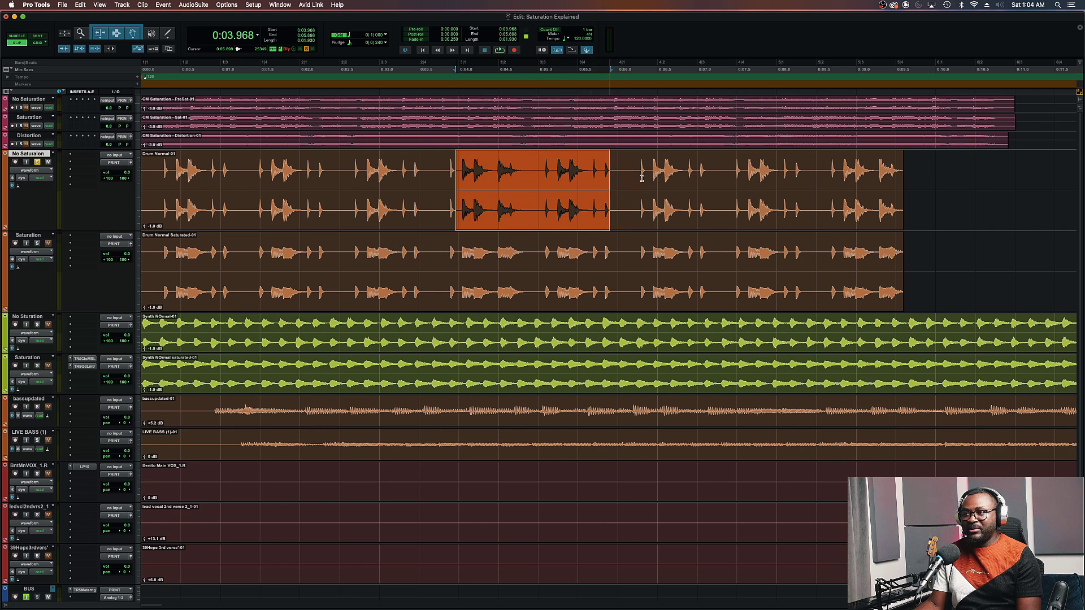
{"action": "left_click_drag", "start_coordinate": [444, 251], "coordinate": [707, 266]}
Play the whole Drum Normal clip and switch the solo to the saturated drum track for comparison.
{"action": "left_click", "coordinate": [521, 225]}
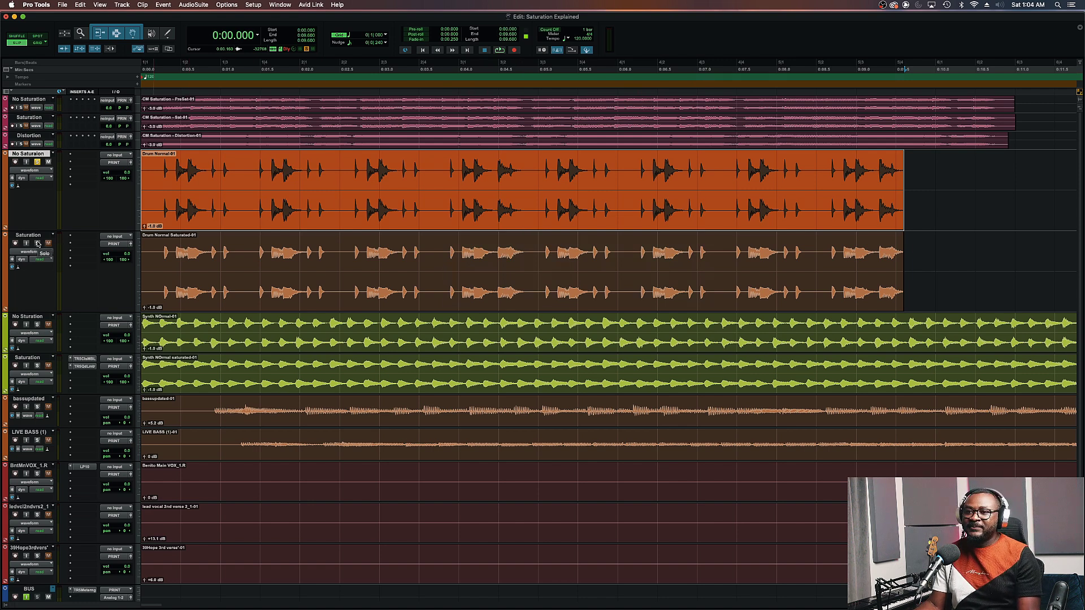
{"action": "key", "text": "space"}
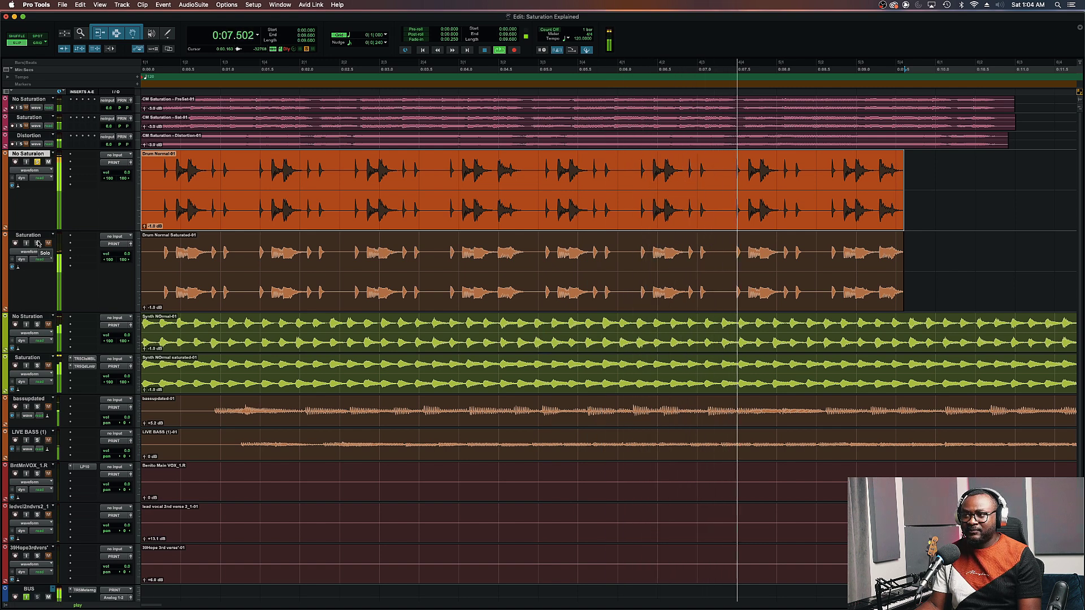
{"action": "left_click", "coordinate": [38, 244]}
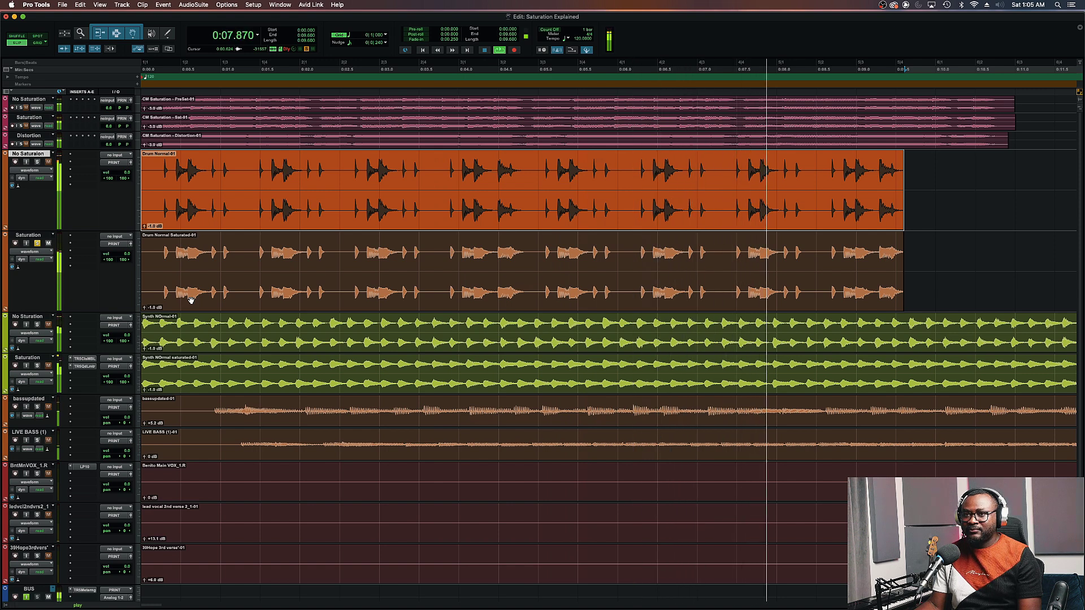
{"action": "key", "text": "space"}
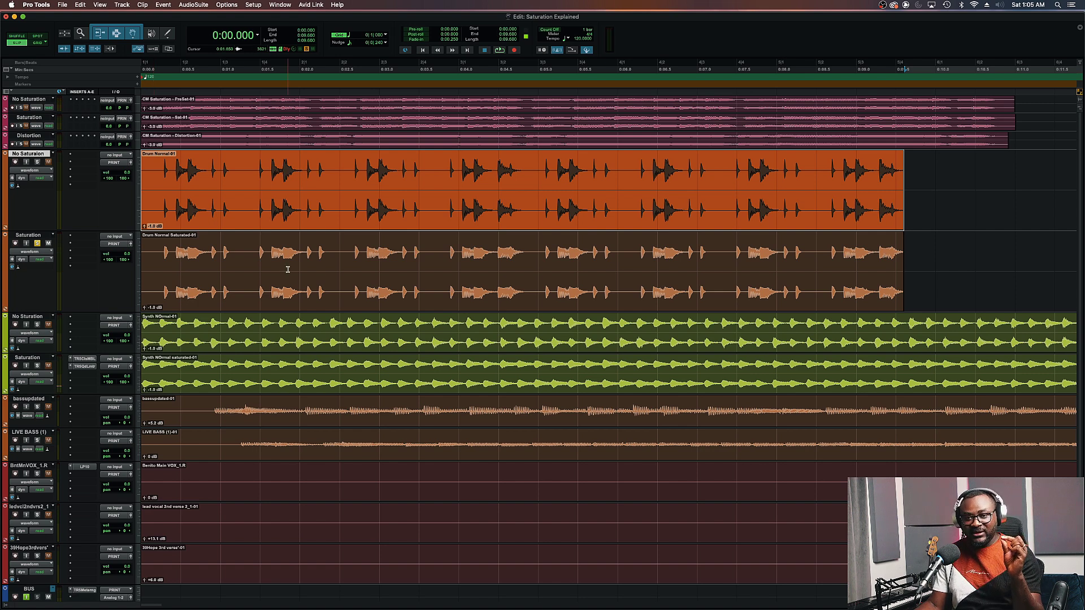
Compare the dynamics of both drum clips by highlighting several drum hits in the saturated and unsaturated waveforms.
{"action": "left_click", "coordinate": [243, 166]}
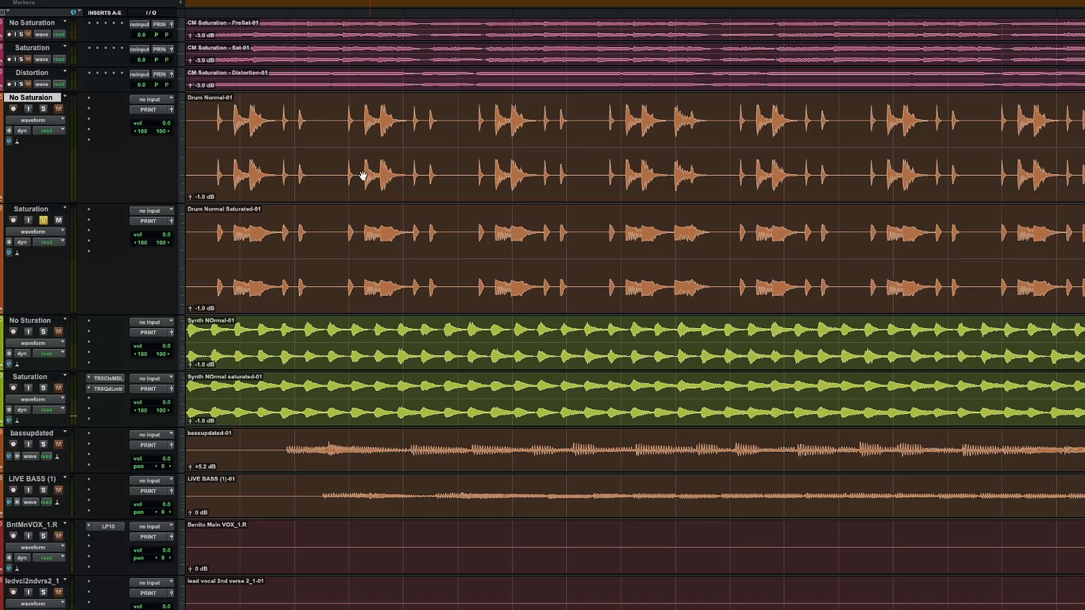
{"action": "left_click_drag", "start_coordinate": [340, 233], "coordinate": [582, 231]}
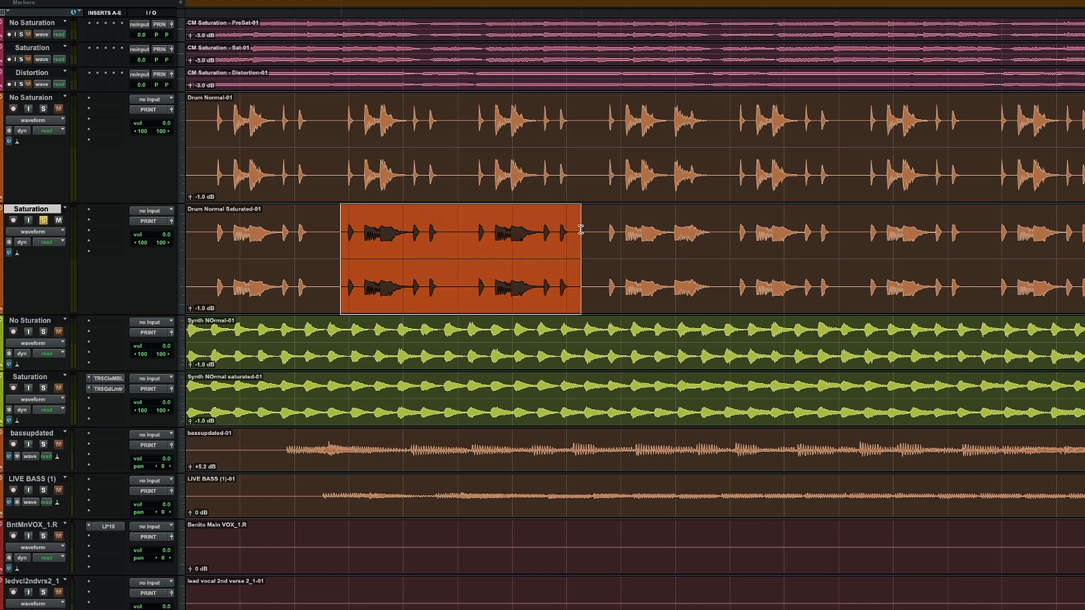
{"action": "left_click", "coordinate": [476, 116]}
{"action": "left_click_drag", "start_coordinate": [480, 115], "coordinate": [801, 127]}
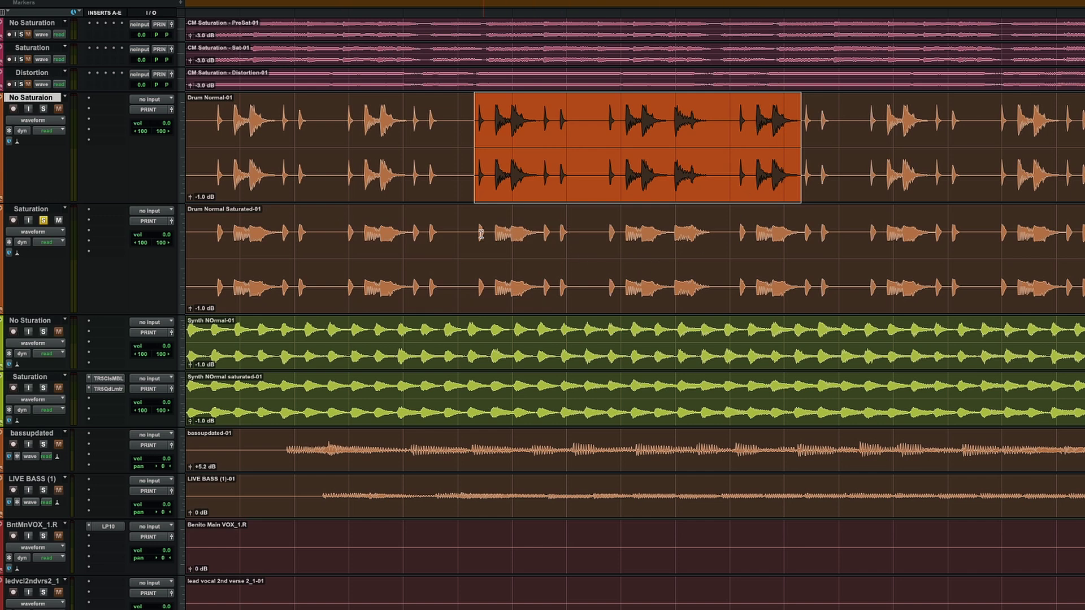
{"action": "left_click_drag", "start_coordinate": [476, 230], "coordinate": [725, 238]}
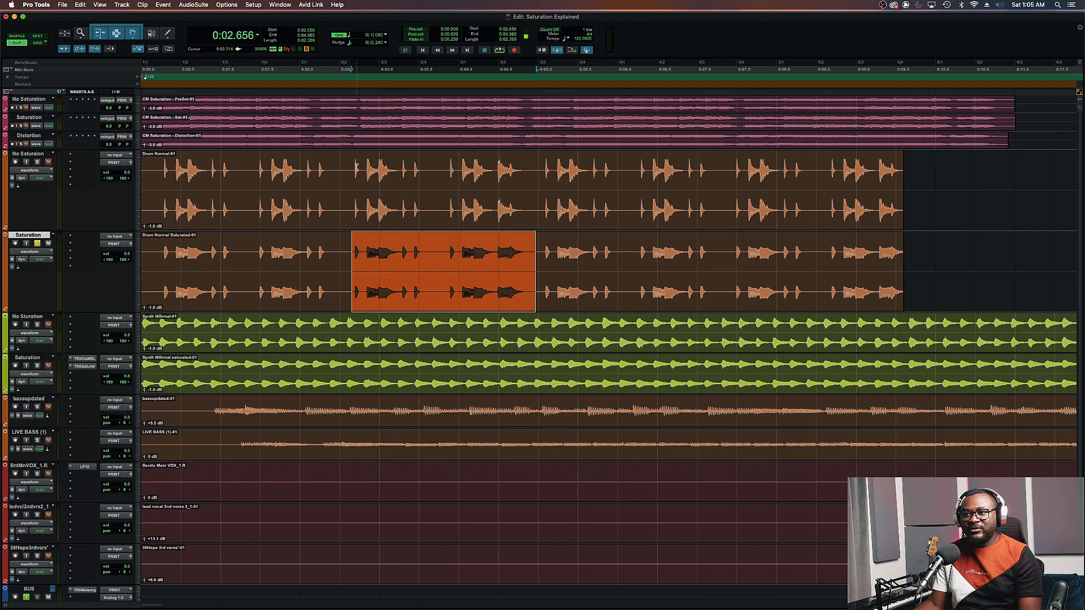
Zoom in on the double drum hit at about 2.8 seconds and compare its transients in the Drum Normal and Drum Normal Saturated clips.
{"action": "left_click_drag", "start_coordinate": [360, 168], "coordinate": [395, 168]}
{"action": "key", "text": "t"}
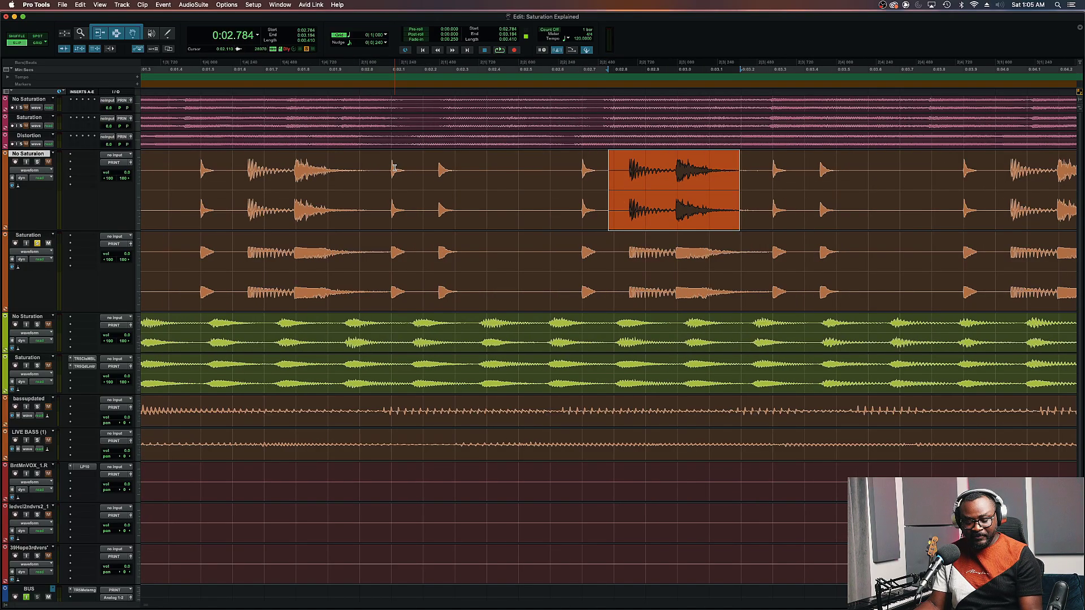
{"action": "scroll", "coordinate": [394, 168], "scroll_direction": "right", "scroll_amount": 5}
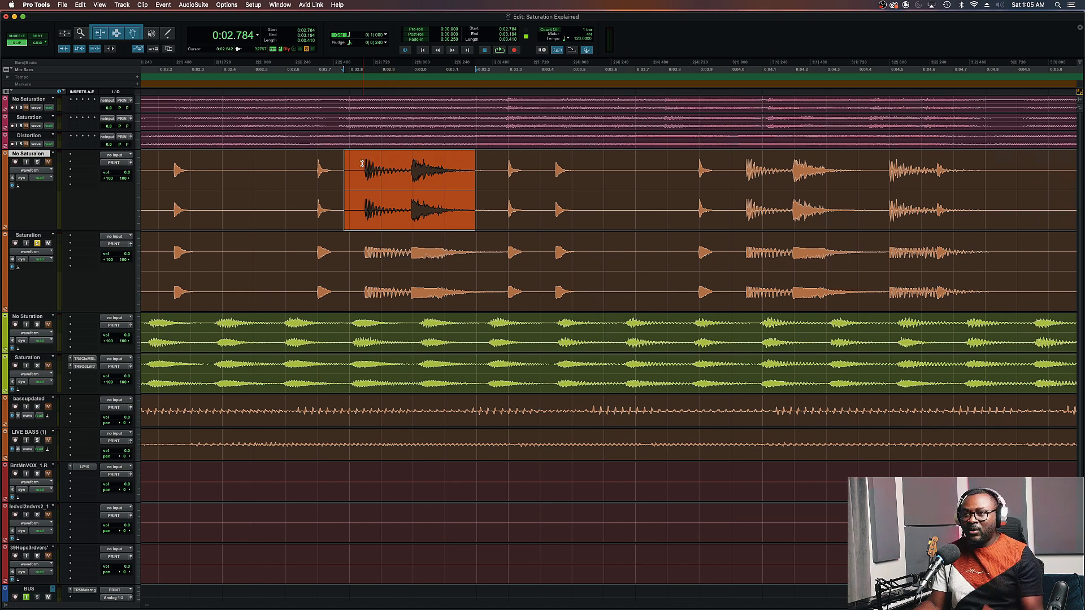
{"action": "left_click_drag", "start_coordinate": [346, 168], "coordinate": [500, 166]}
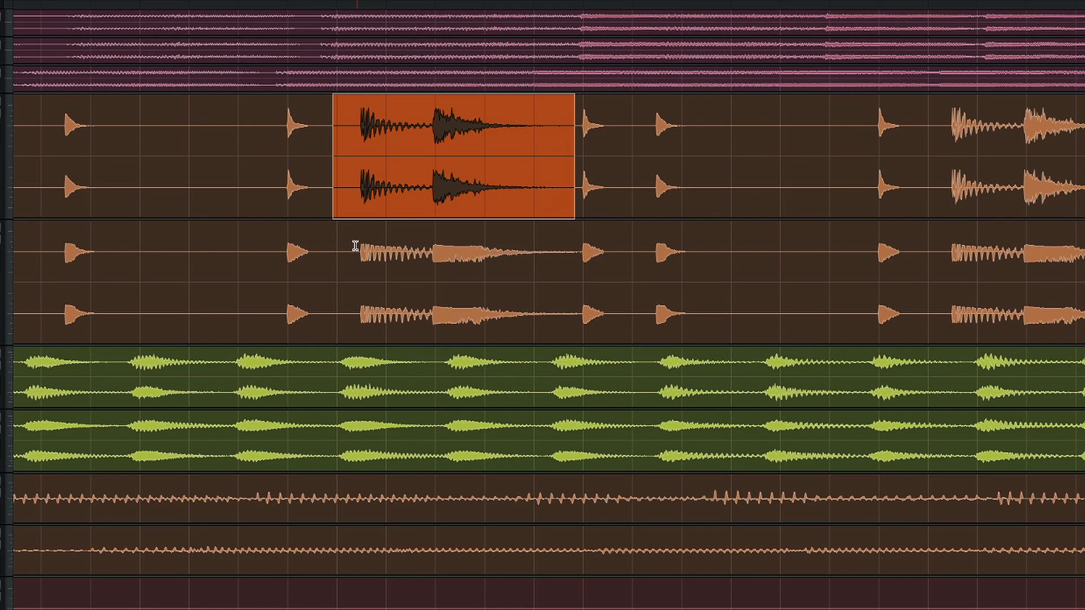
{"action": "left_click_drag", "start_coordinate": [355, 246], "coordinate": [428, 275]}
{"action": "left_click_drag", "start_coordinate": [354, 170], "coordinate": [433, 146]}
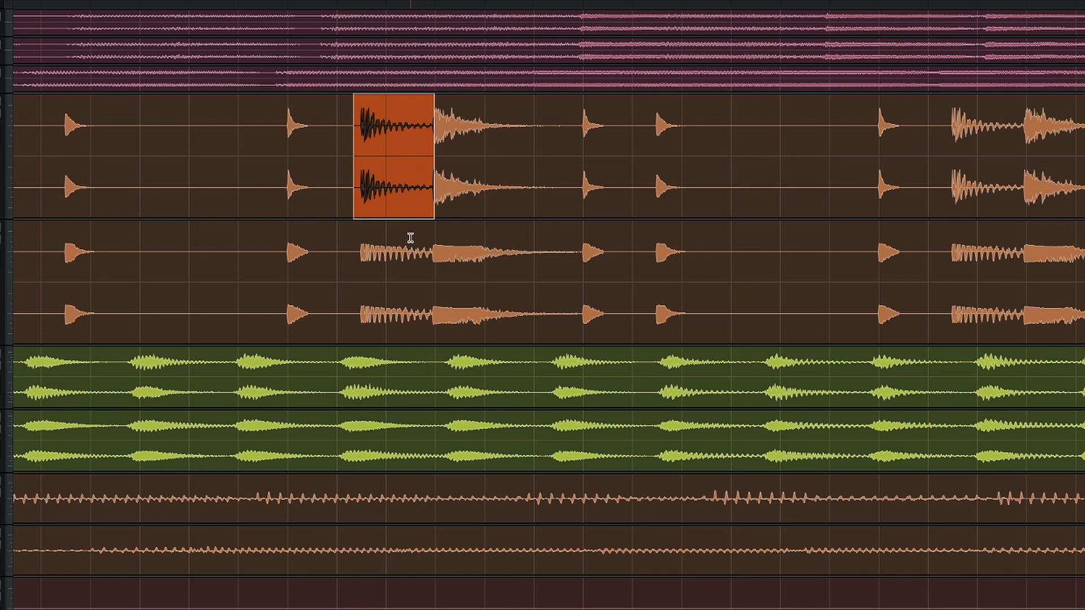
Compare the first hit's attack and tail by highlighting the matching stretches in the Drum Normal and Drum Normal Saturated waveforms.
{"action": "left_click", "coordinate": [351, 251]}
{"action": "left_click_drag", "start_coordinate": [351, 251], "coordinate": [390, 250]}
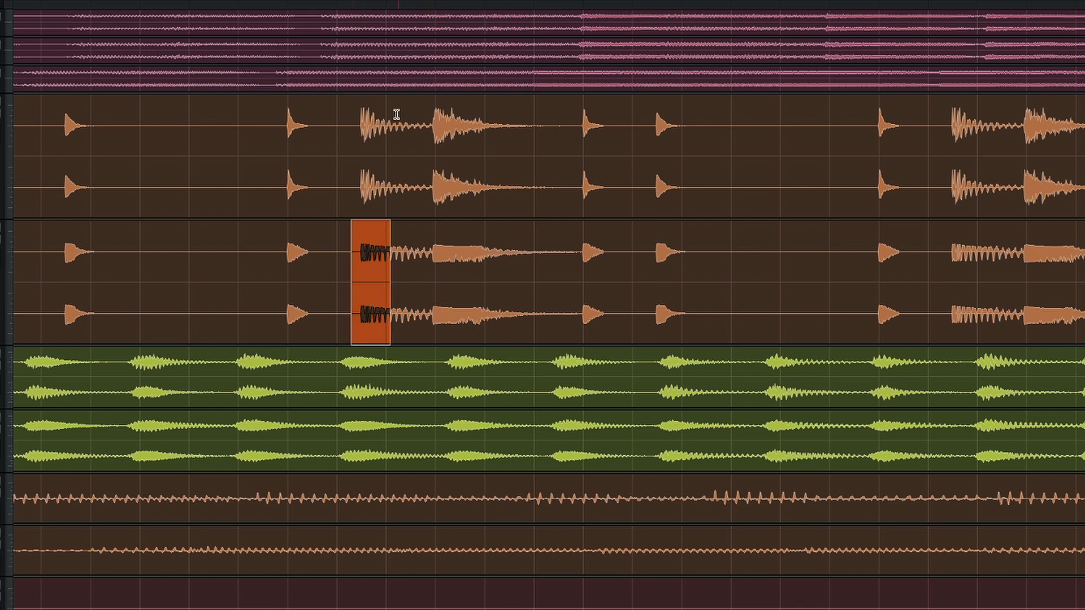
{"action": "left_click_drag", "start_coordinate": [432, 119], "coordinate": [386, 125]}
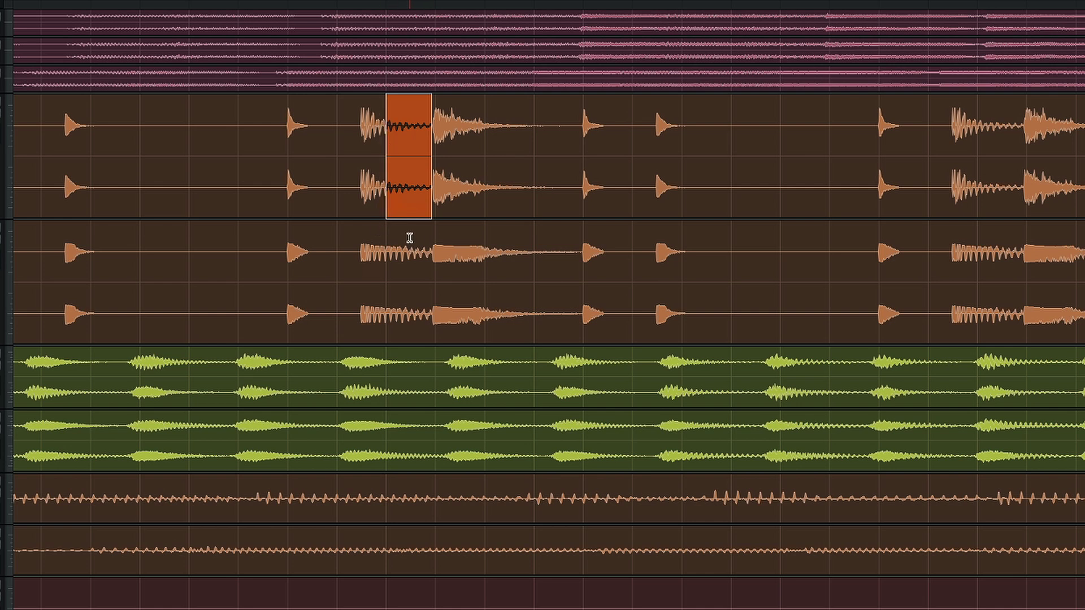
{"action": "left_click_drag", "start_coordinate": [430, 243], "coordinate": [360, 252]}
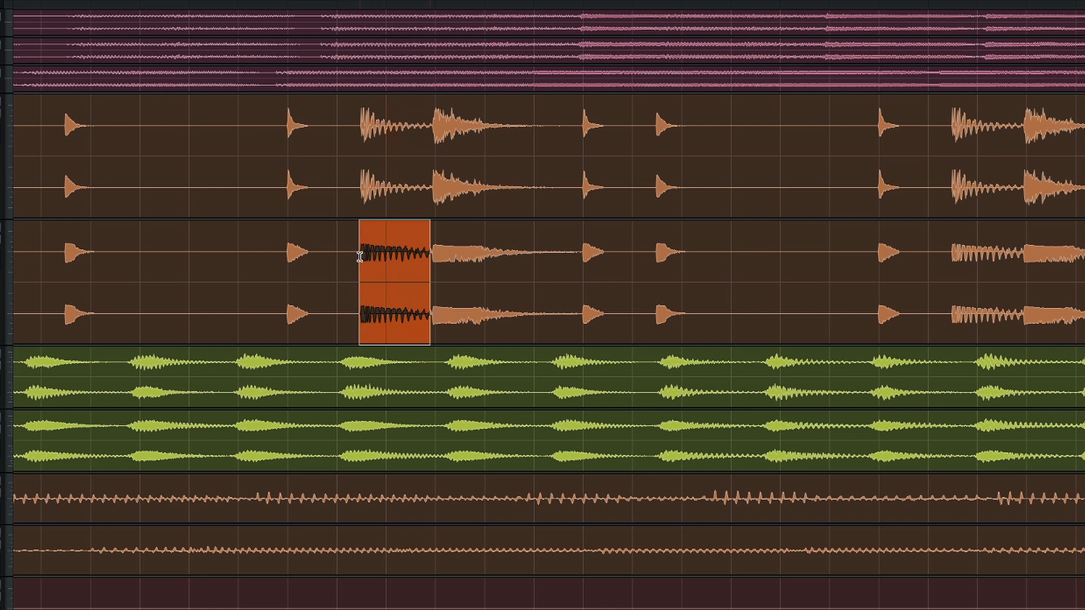
Compare the body and decay of the second, longer drum hit by highlighting it in the unsaturated and saturated waveforms.
{"action": "left_click_drag", "start_coordinate": [355, 125], "coordinate": [555, 129]}
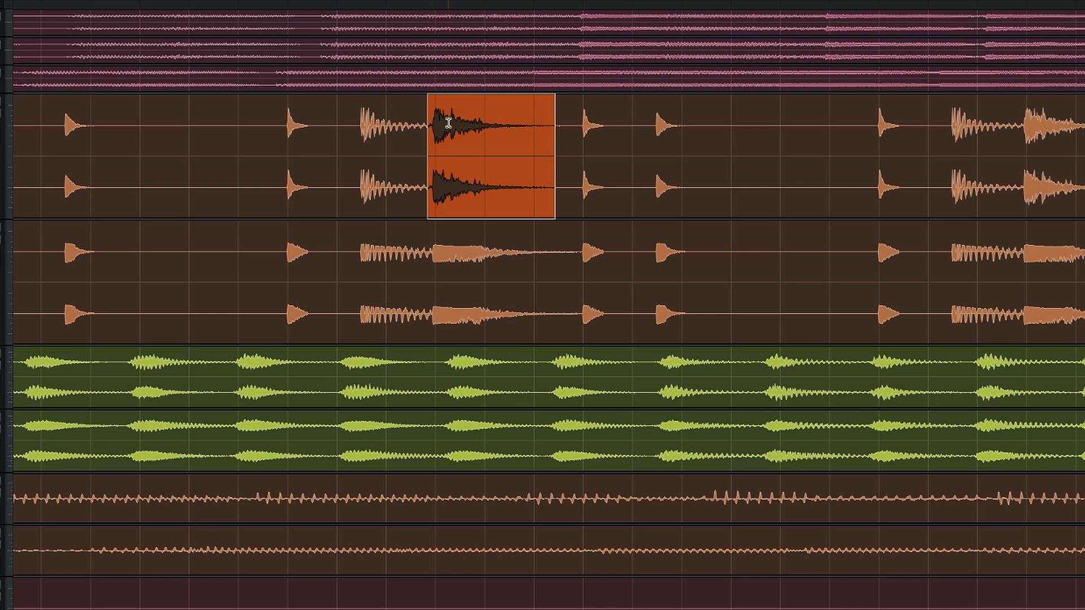
{"action": "left_click", "coordinate": [429, 251]}
{"action": "left_click_drag", "start_coordinate": [429, 251], "coordinate": [547, 247]}
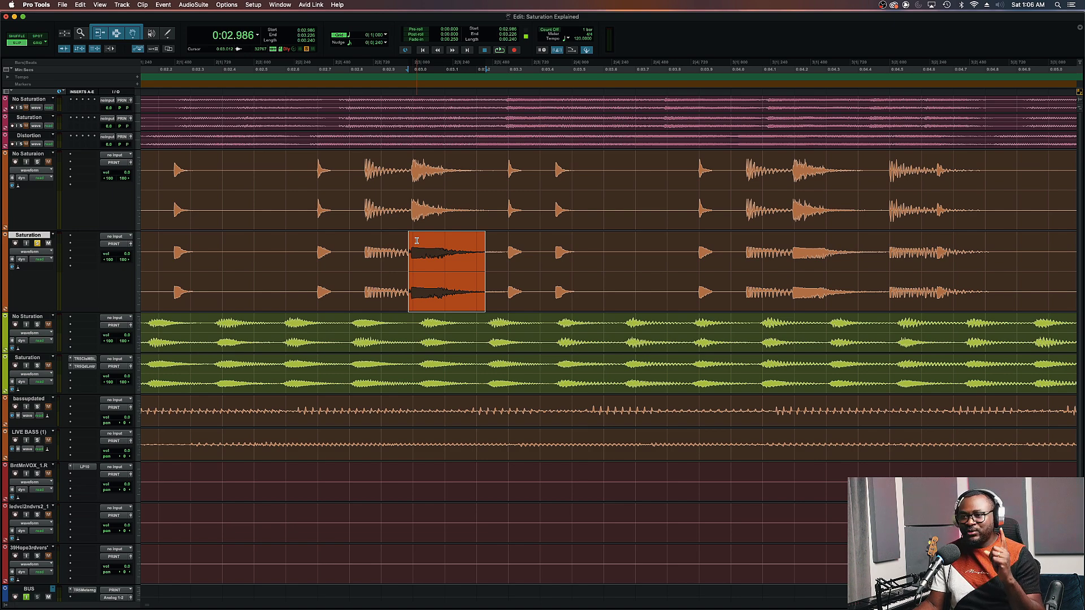
Examine the saturated drum clip up close, and highlight its first two drum patterns starting at about 0.25 seconds.
{"action": "scroll", "coordinate": [419, 281], "scroll_direction": "down", "scroll_amount": 6}
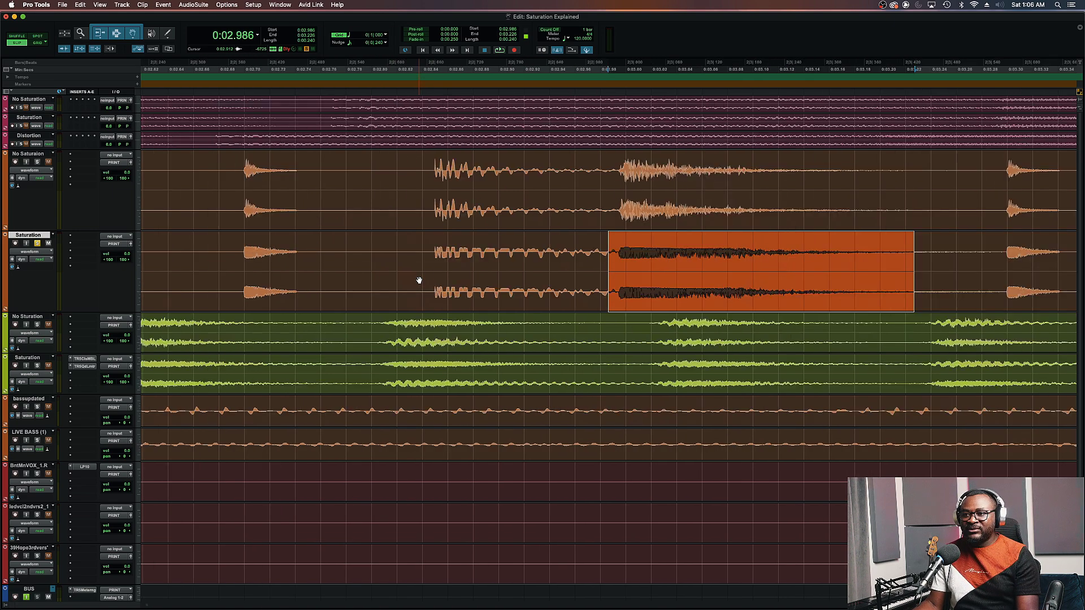
{"action": "left_click", "coordinate": [314, 289]}
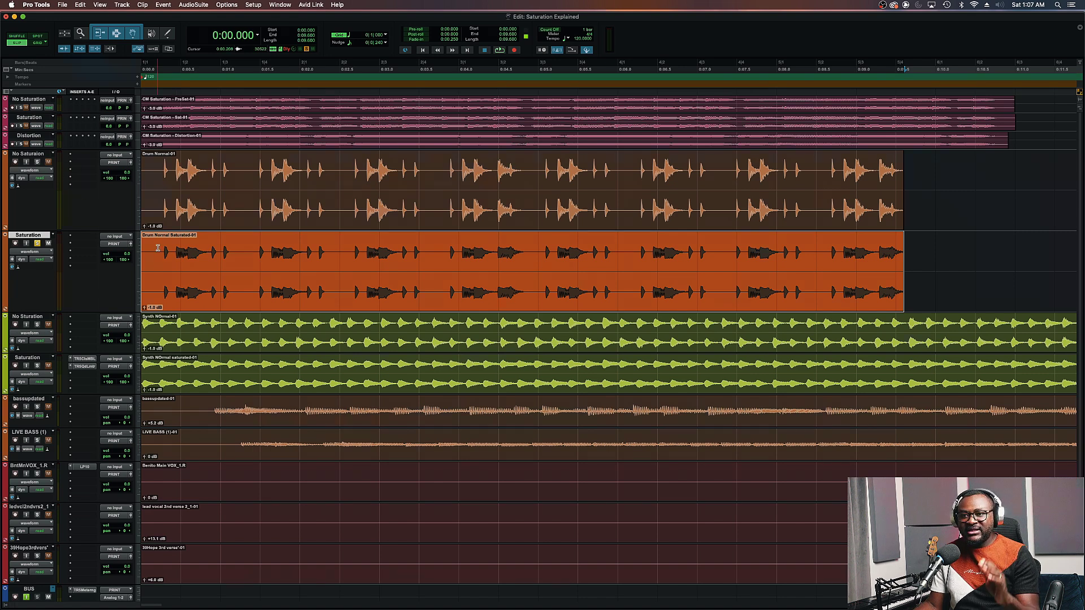
{"action": "left_click_drag", "start_coordinate": [161, 246], "coordinate": [311, 252]}
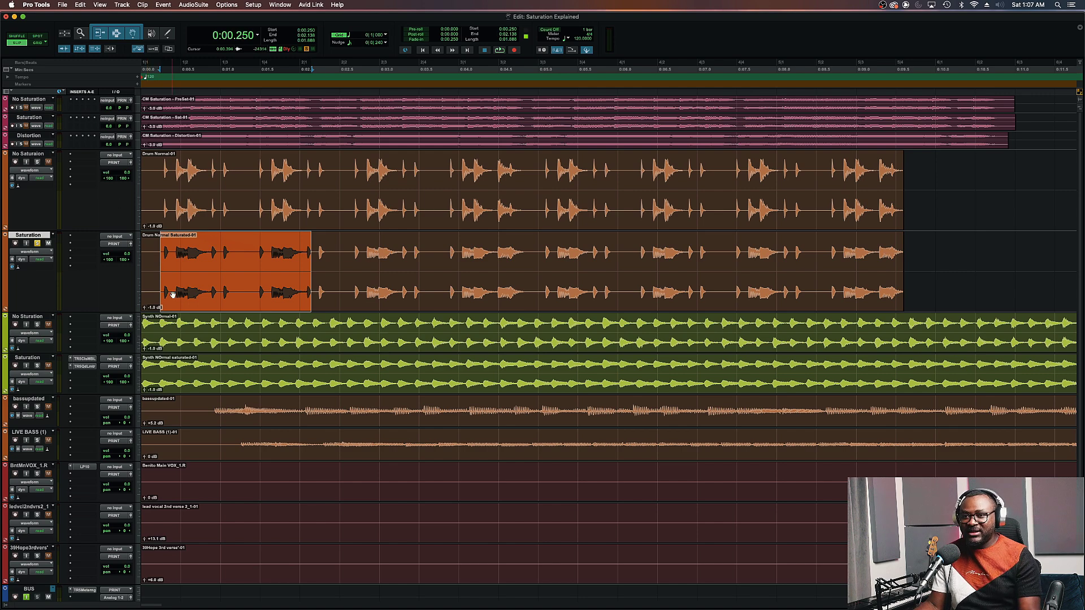
Select the whole Drum Normal Saturated clip and play it, alternating the solo between the unsaturated and saturated drum tracks.
{"action": "key", "text": "super+a"}
{"action": "left_click", "coordinate": [37, 161]}
{"action": "key", "text": "space"}
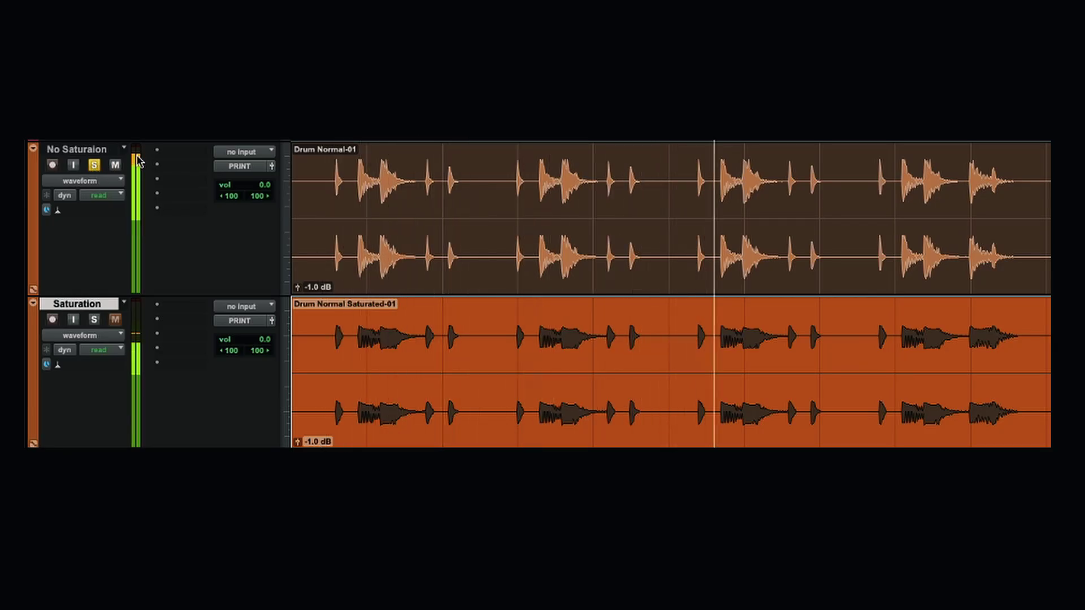
{"action": "left_click", "coordinate": [95, 320]}
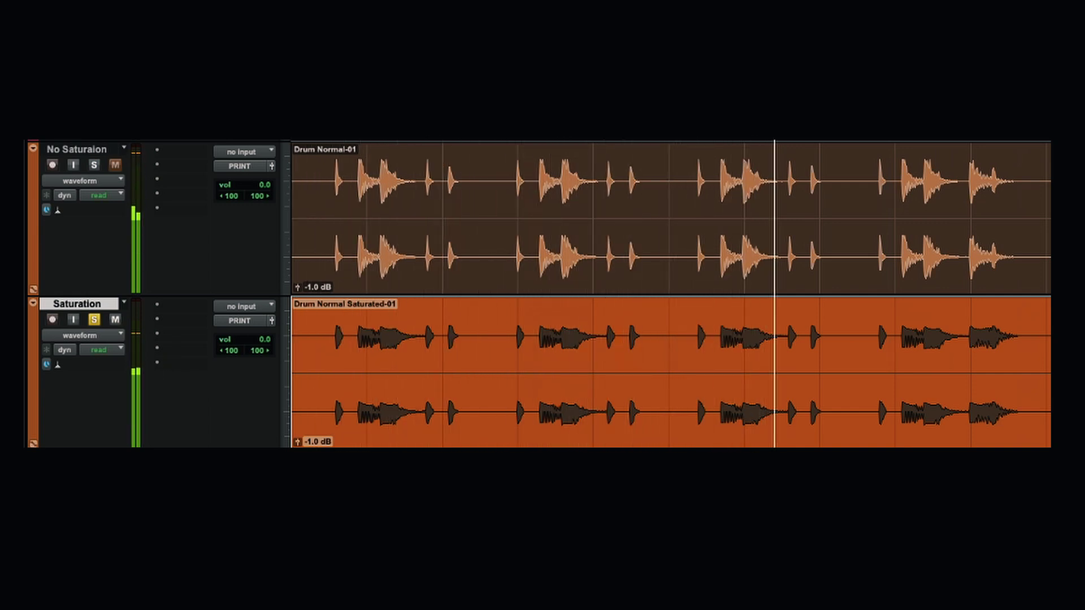
{"action": "left_click", "coordinate": [94, 165]}
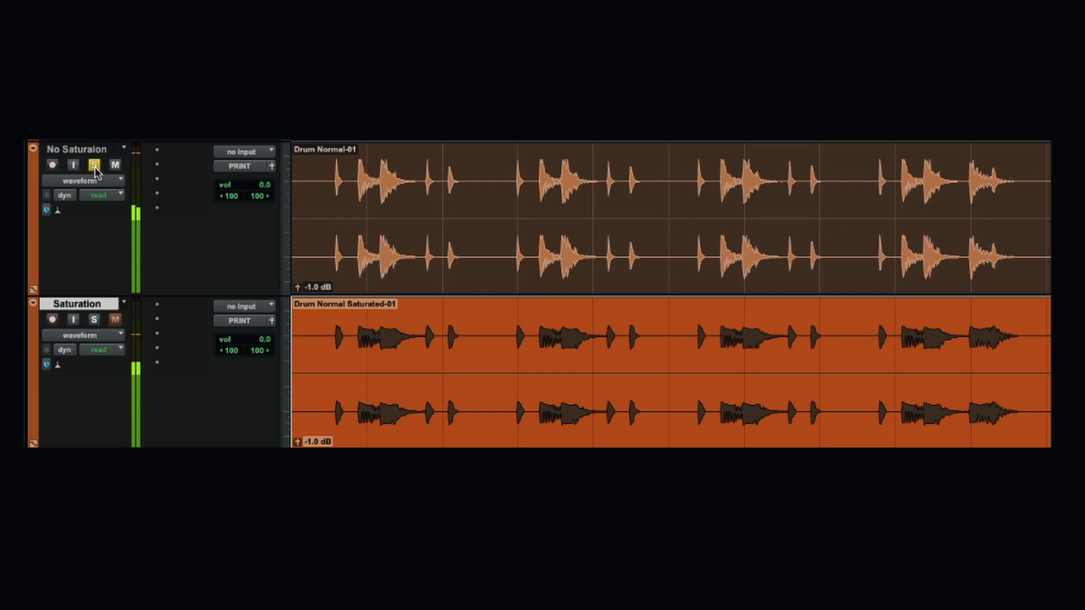
{"action": "key", "text": "space"}
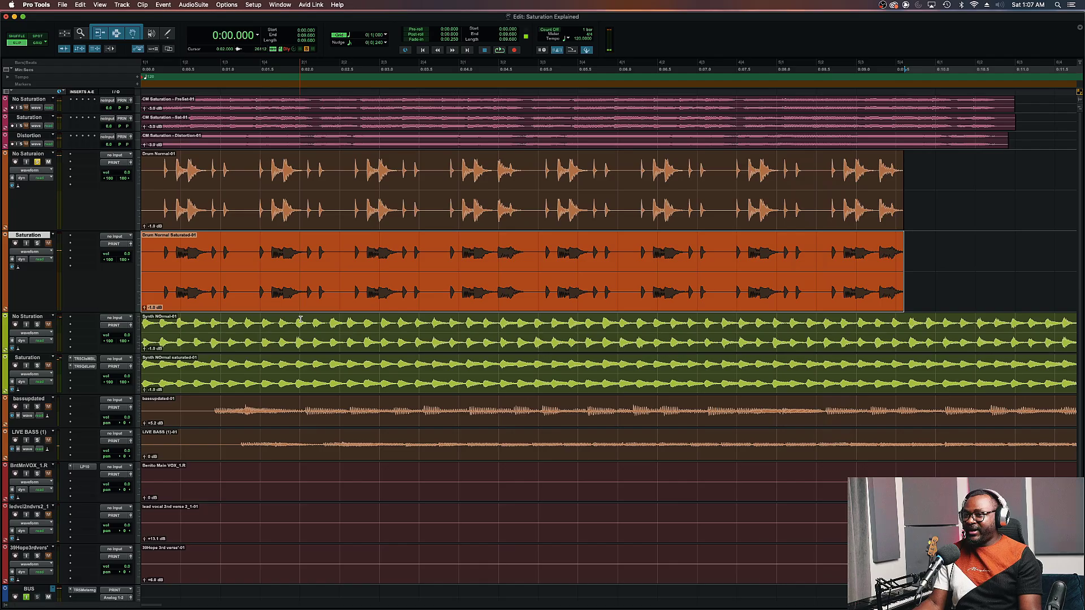
Select the whole Synth NOrmal clip and solo its unsaturated track.
{"action": "key", "text": "t"}
{"action": "key", "text": "t"}
{"action": "key", "text": "t"}
{"action": "key", "text": "t"}
{"action": "key", "text": "r"}
{"action": "key", "text": "r"}
{"action": "key", "text": "r"}
{"action": "key", "text": "r"}
{"action": "key", "text": "r"}
{"action": "key", "text": "r"}
{"action": "key", "text": "t"}
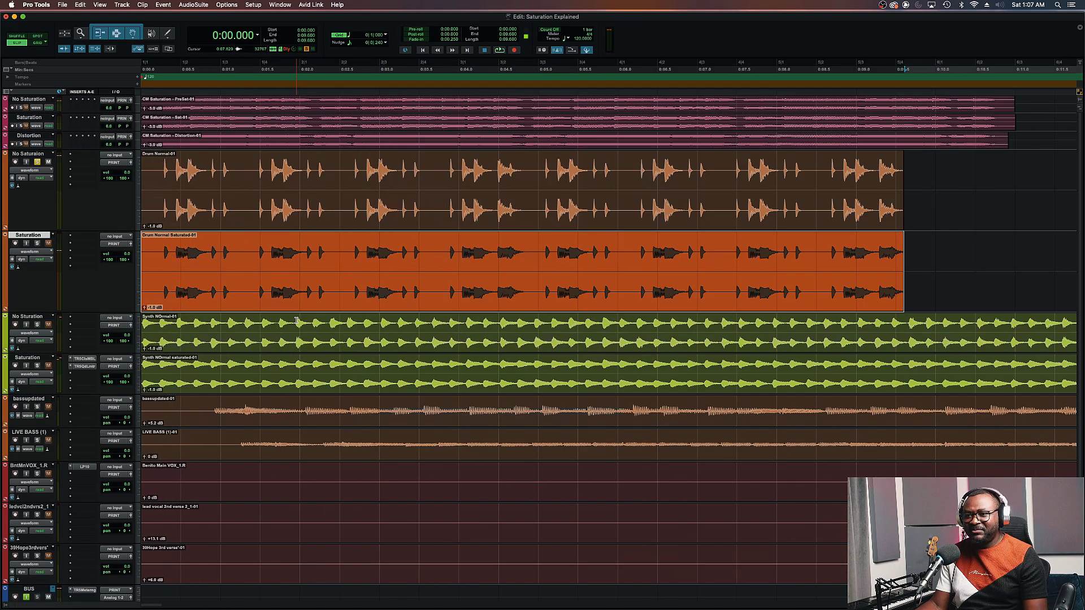
{"action": "double_click", "coordinate": [296, 320]}
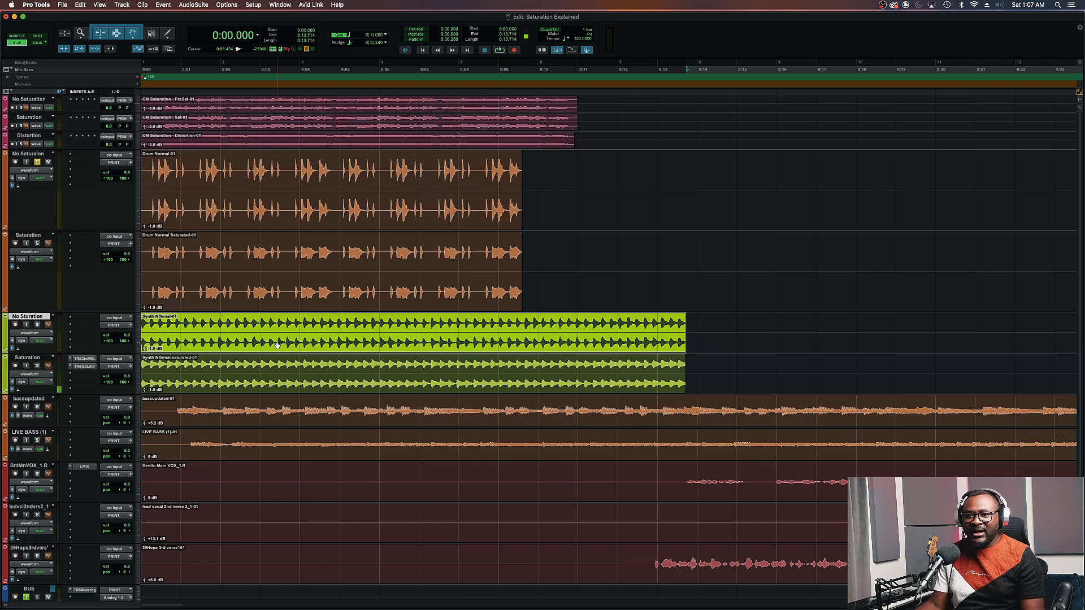
{"action": "left_click", "coordinate": [37, 325]}
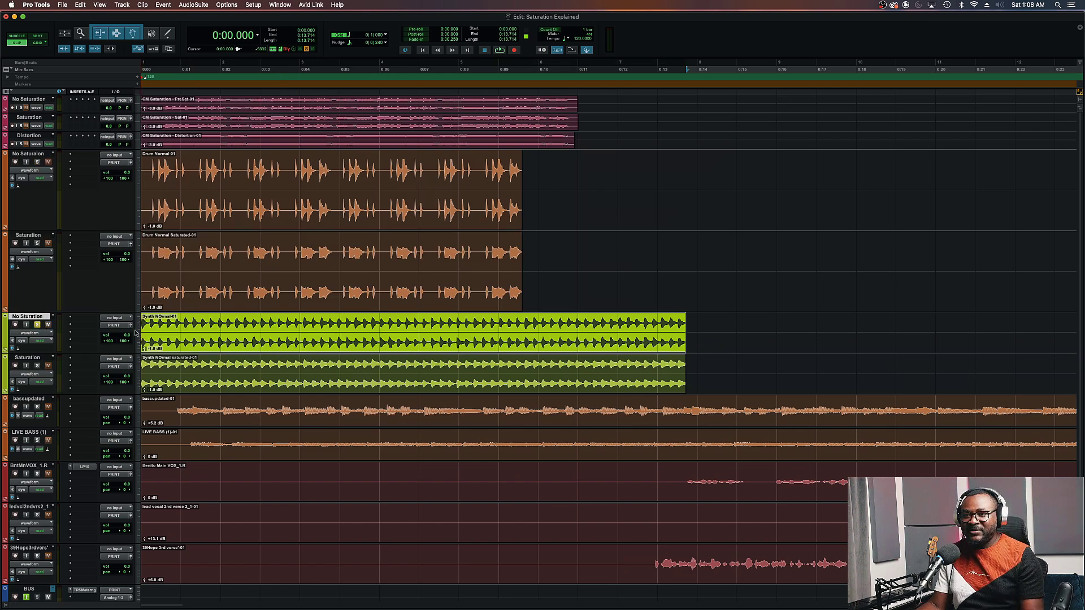
Add the Synth NOrmal saturated clip to the selection and increase the height of both synth tracks.
{"action": "left_click", "coordinate": [37, 359], "text": "shift"}
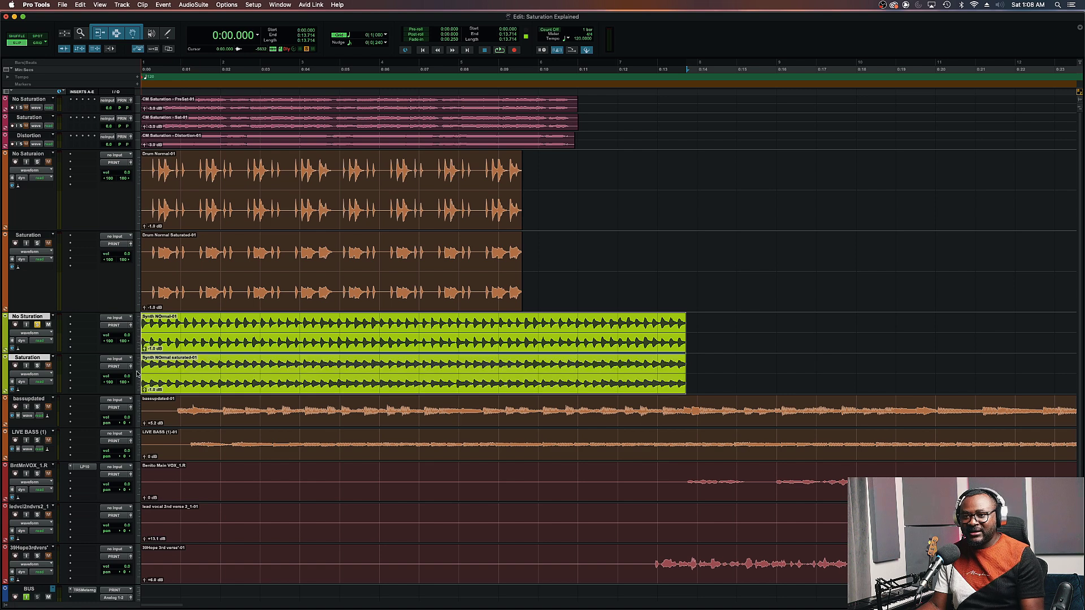
{"action": "left_click", "coordinate": [137, 374]}
{"action": "left_click", "coordinate": [150, 383]}
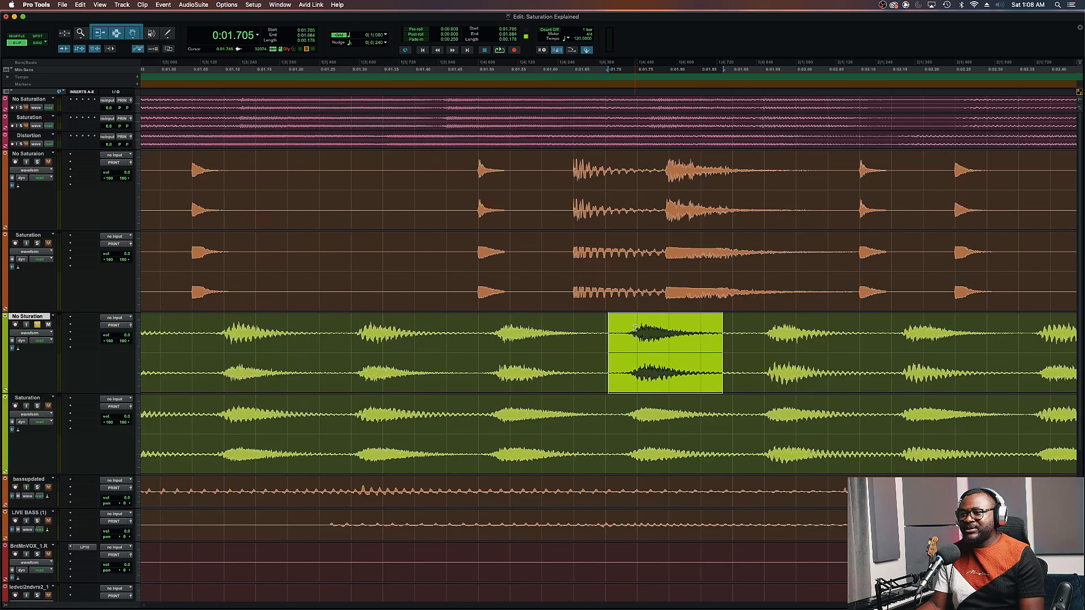
Compare the synth note at about 1.75 seconds by highlighting it in the unsaturated and saturated synth clips.
{"action": "left_click", "coordinate": [634, 328]}
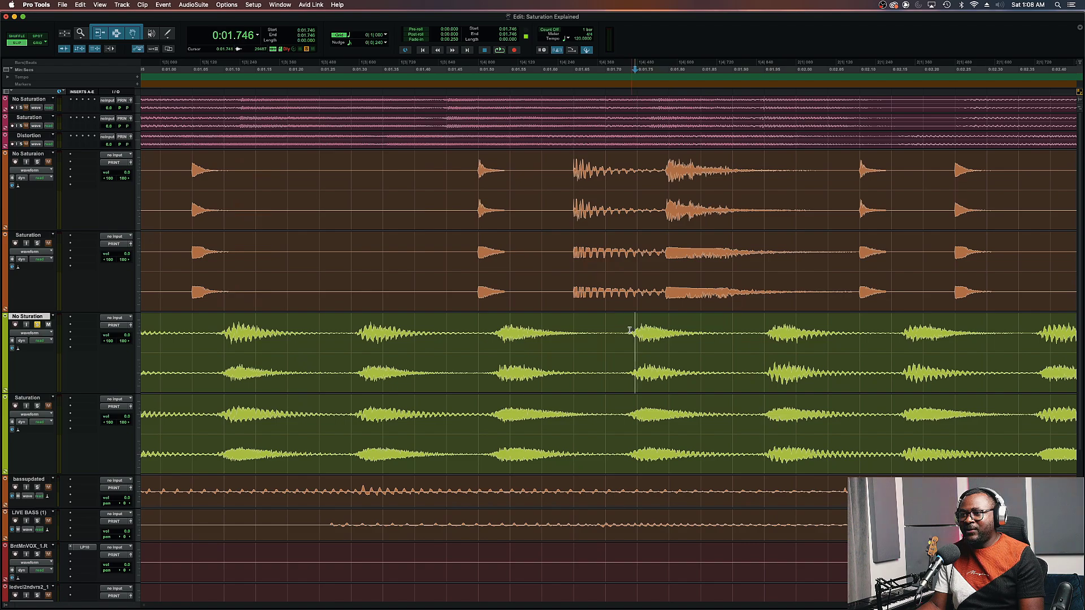
{"action": "left_click_drag", "start_coordinate": [633, 329], "coordinate": [685, 342]}
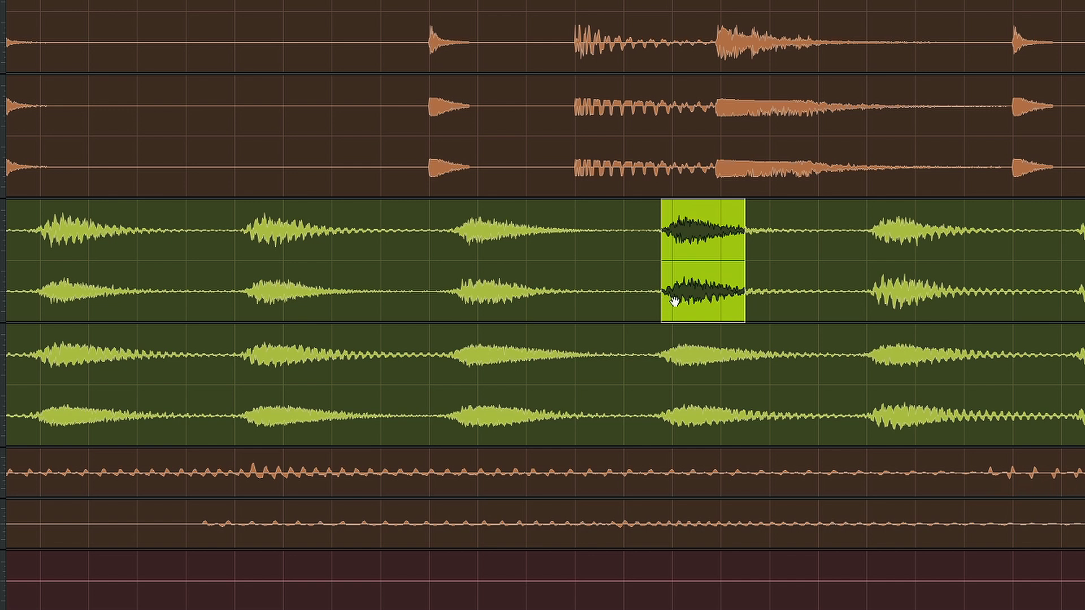
{"action": "left_click_drag", "start_coordinate": [659, 341], "coordinate": [767, 342]}
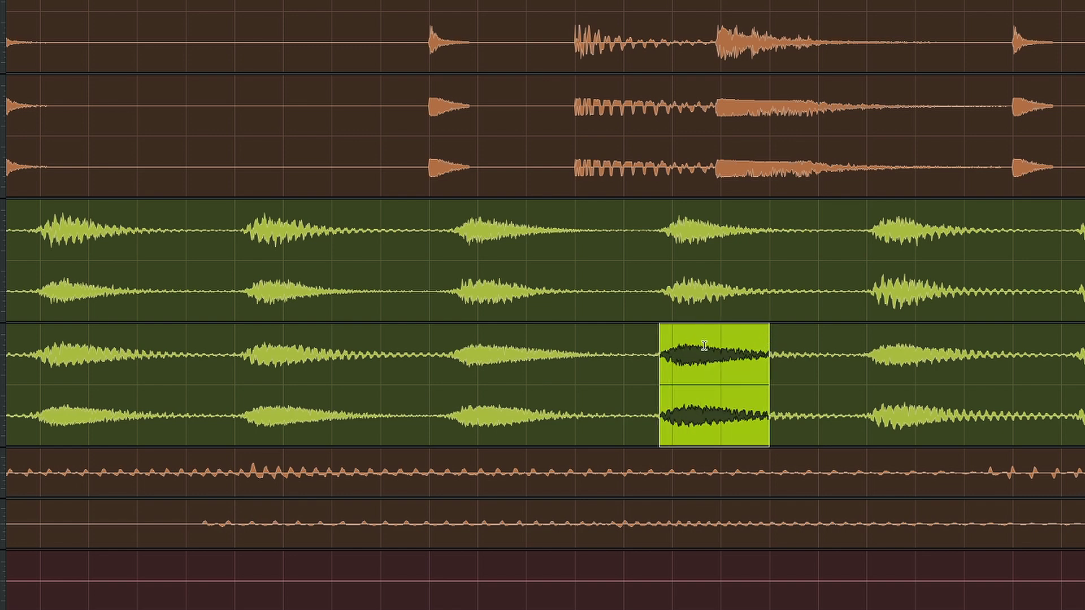
Select the whole Synth NOrmal saturated clip and play it in a loop, alternating the solo between the two synth tracks.
{"action": "key", "text": "z"}
{"action": "left_click", "coordinate": [531, 433]}
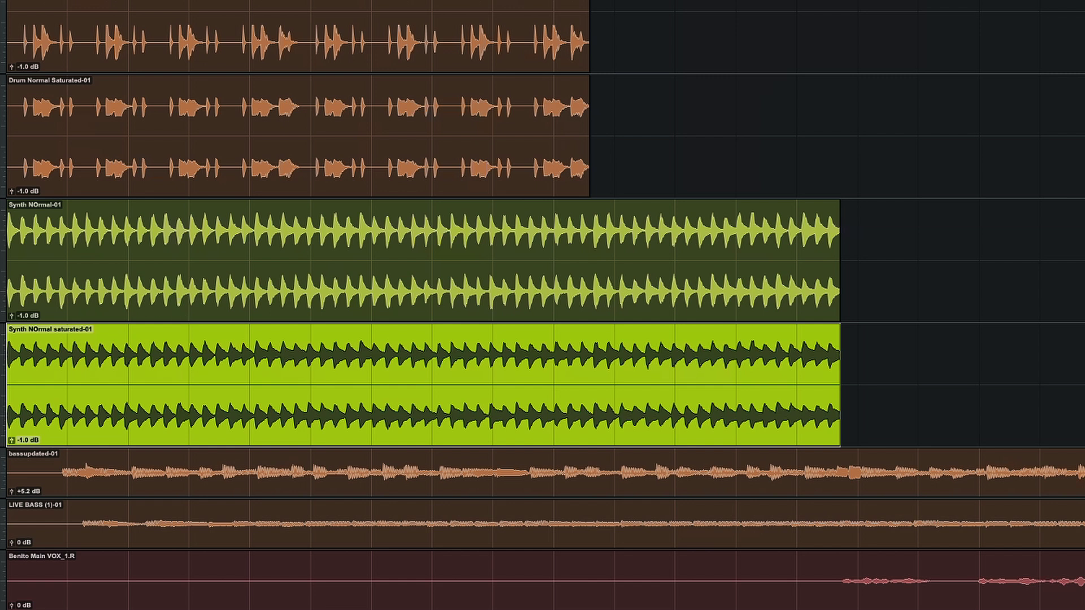
{"action": "key", "text": "space"}
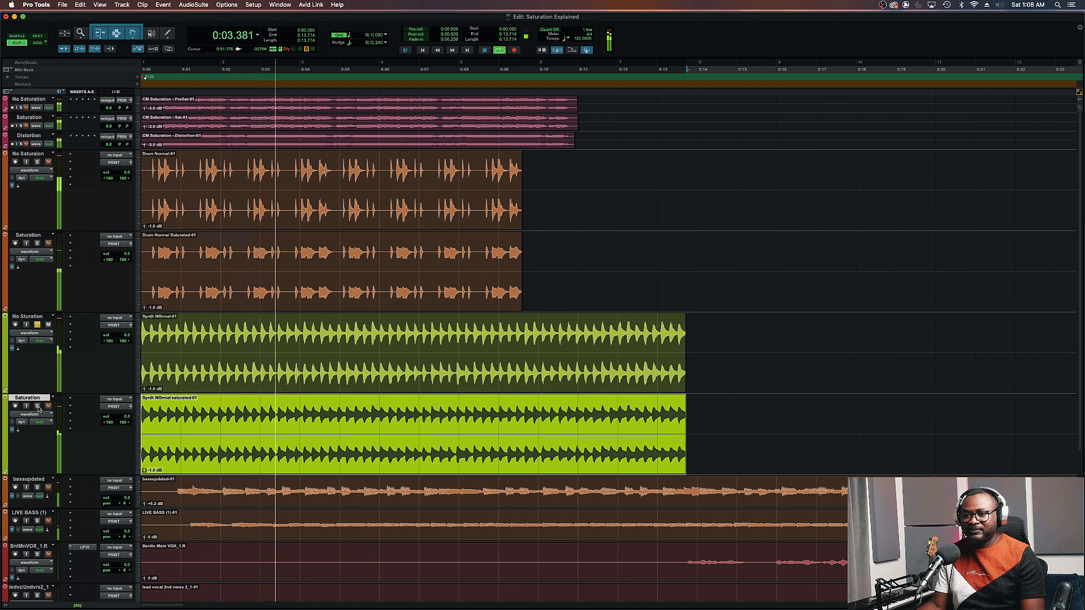
{"action": "left_click", "coordinate": [37, 406]}
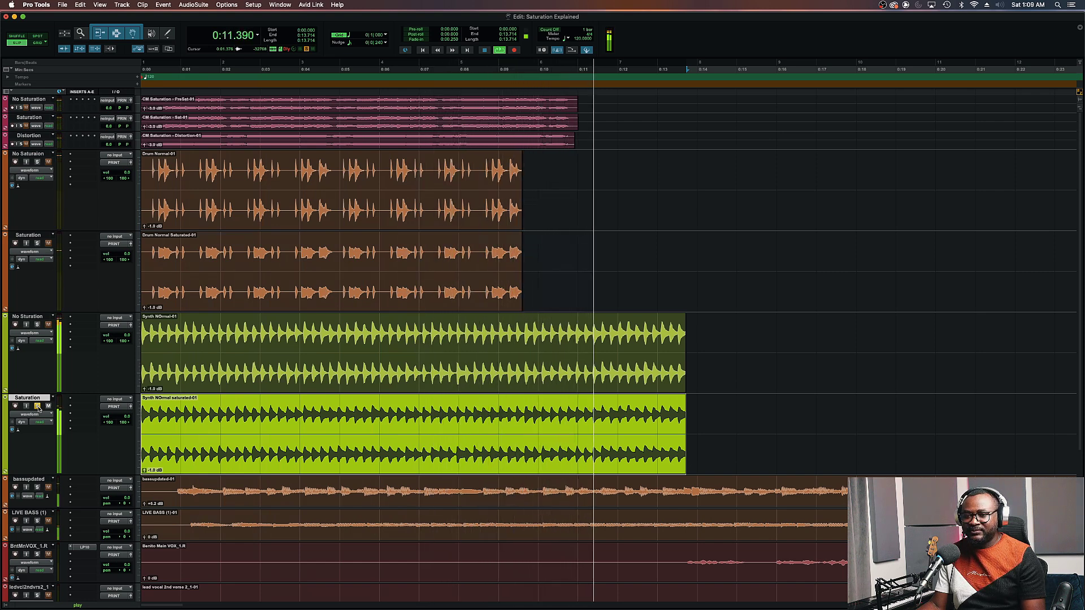
{"action": "left_click", "coordinate": [38, 326]}
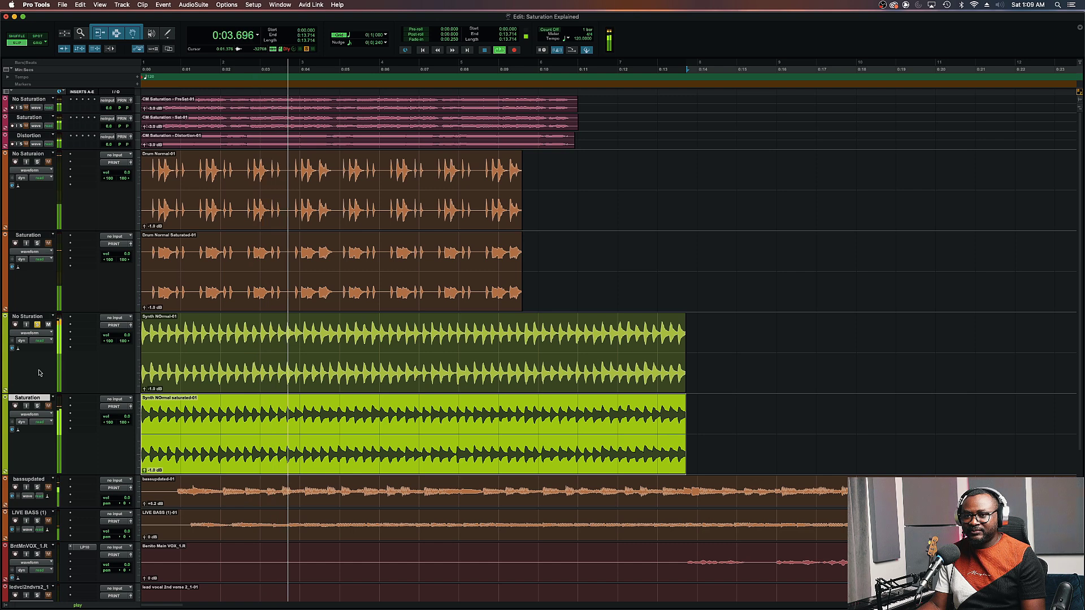
{"action": "left_click", "coordinate": [38, 407]}
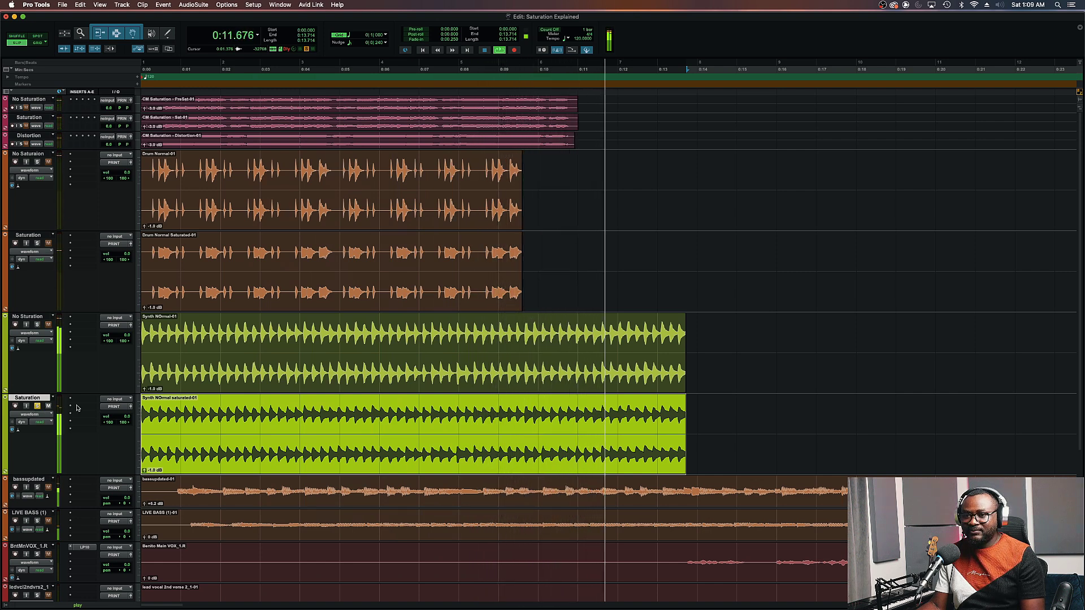
{"action": "left_click", "coordinate": [147, 390]}
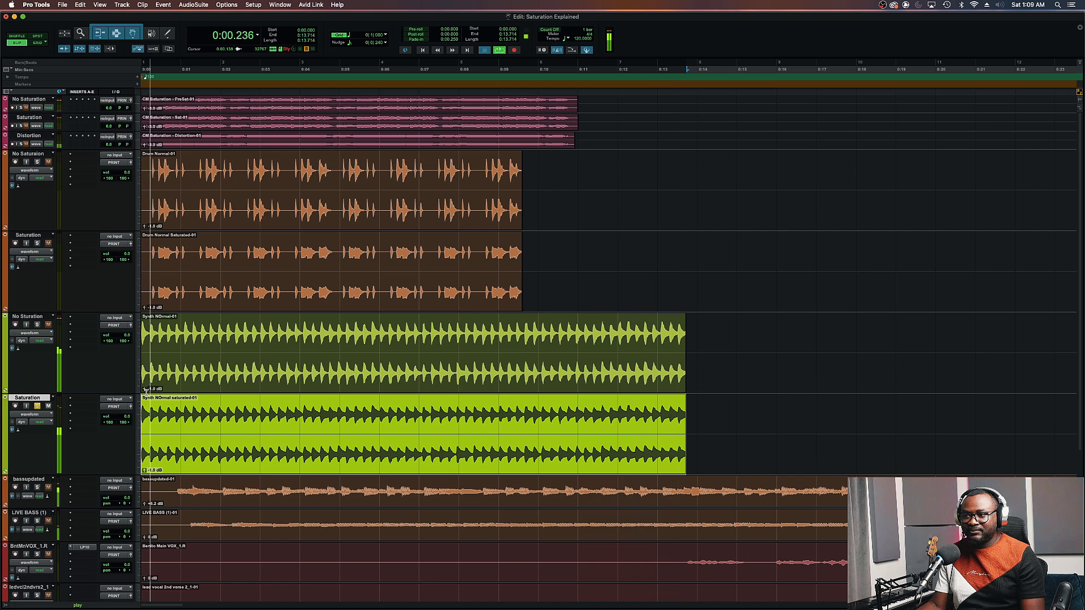
{"action": "key", "text": "space"}
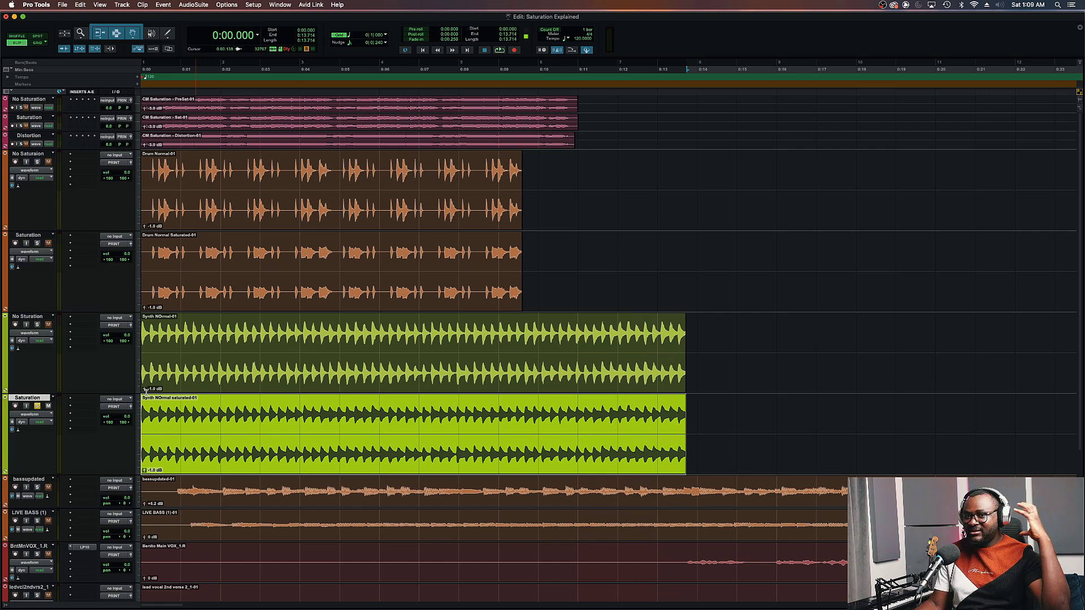
Switch to the presentation and advance from the distortion waveform slide to the commonly used signal path slide.
{"action": "left_click", "coordinate": [215, 371]}
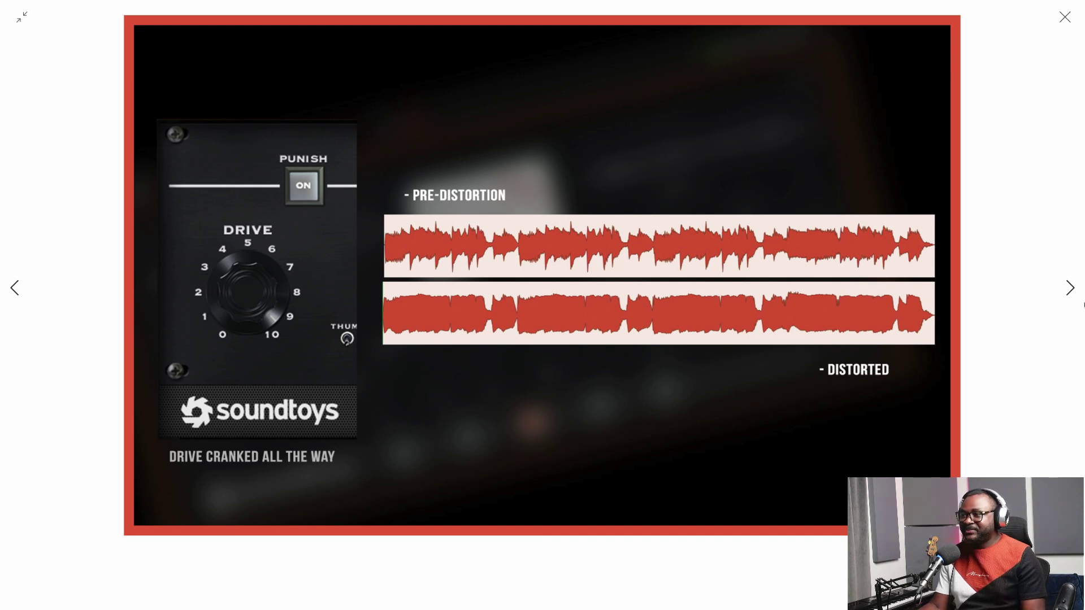
{"action": "left_click", "coordinate": [1070, 288]}
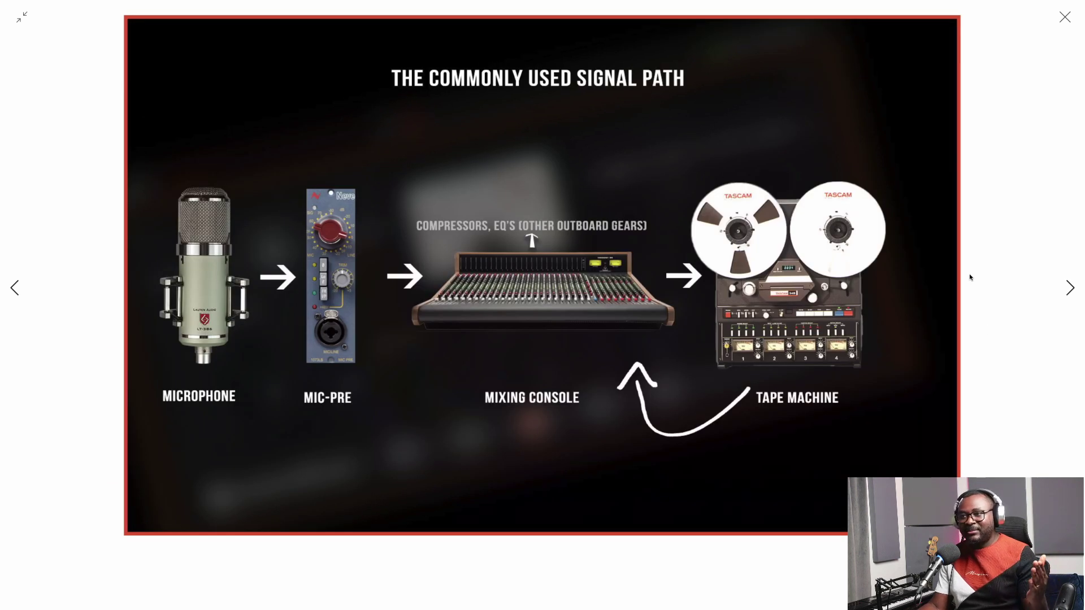
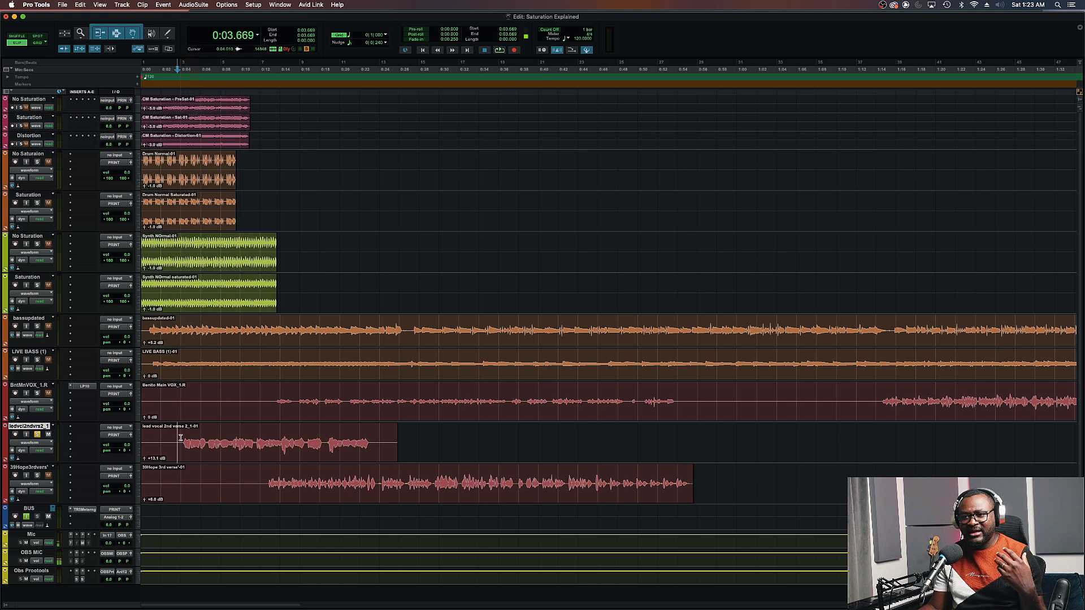
Highlight the sung passage of the lead vocal 2nd verse clip and insert the mono Decapitator plug-in on its track.
{"action": "left_click_drag", "start_coordinate": [181, 438], "coordinate": [375, 439]}
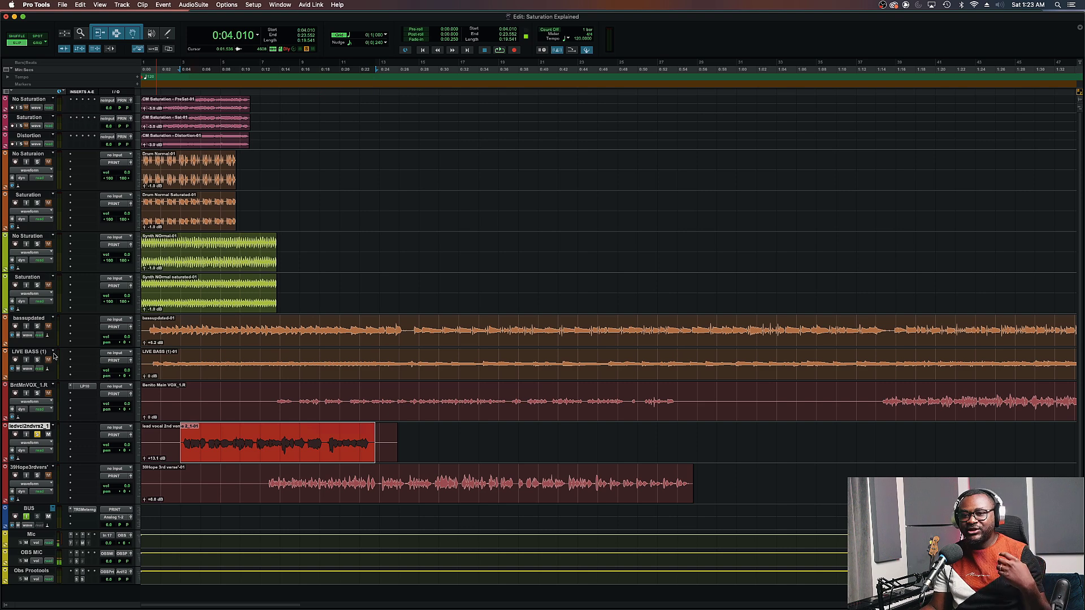
{"action": "left_click", "coordinate": [77, 427]}
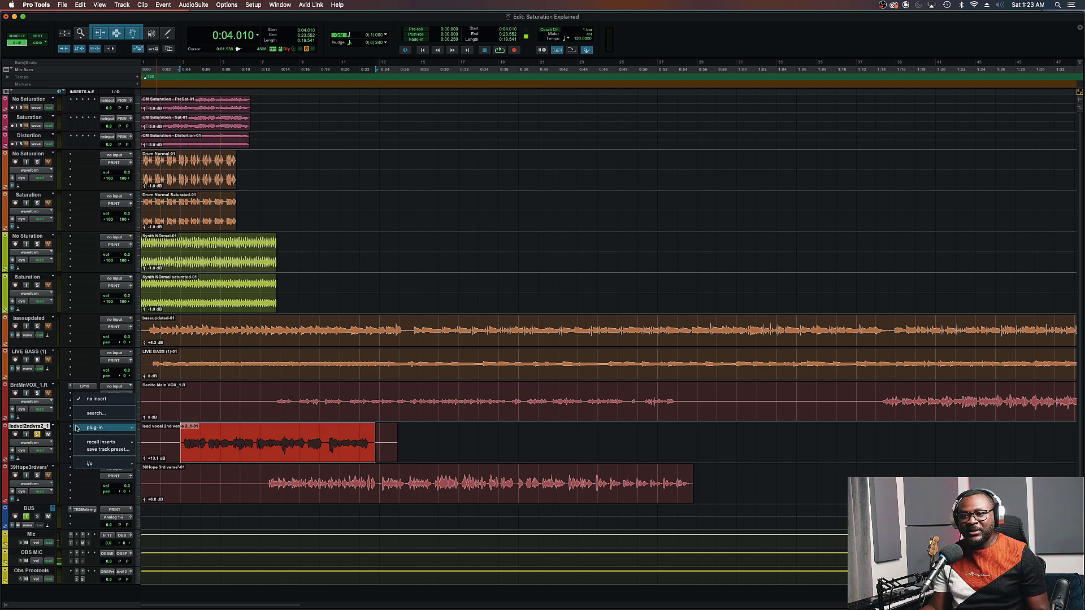
{"action": "mouse_move", "coordinate": [77, 427]}
{"action": "mouse_move", "coordinate": [177, 472]}
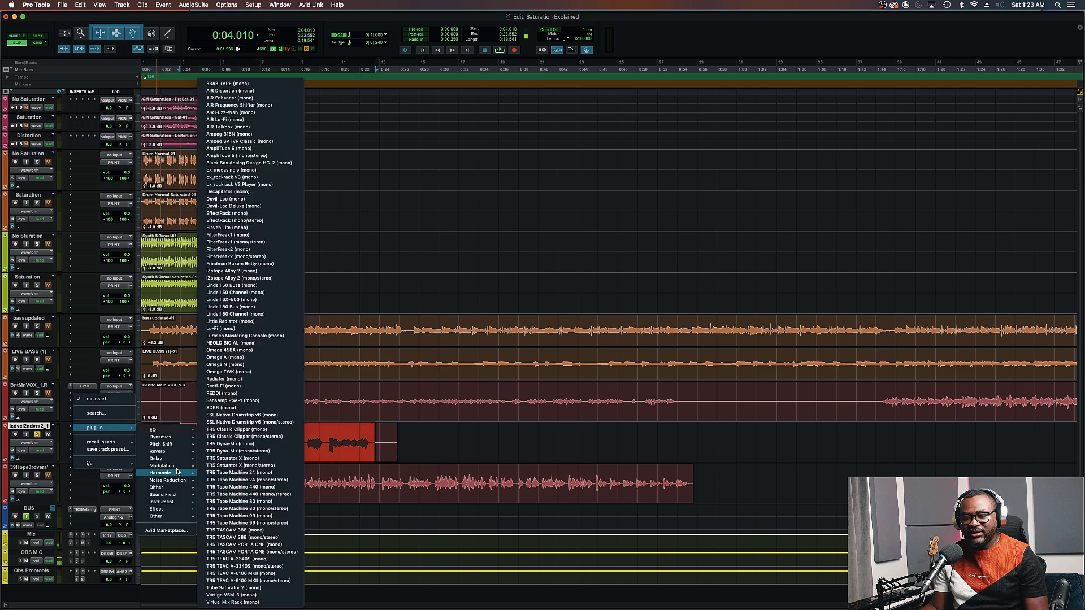
{"action": "left_click", "coordinate": [256, 192]}
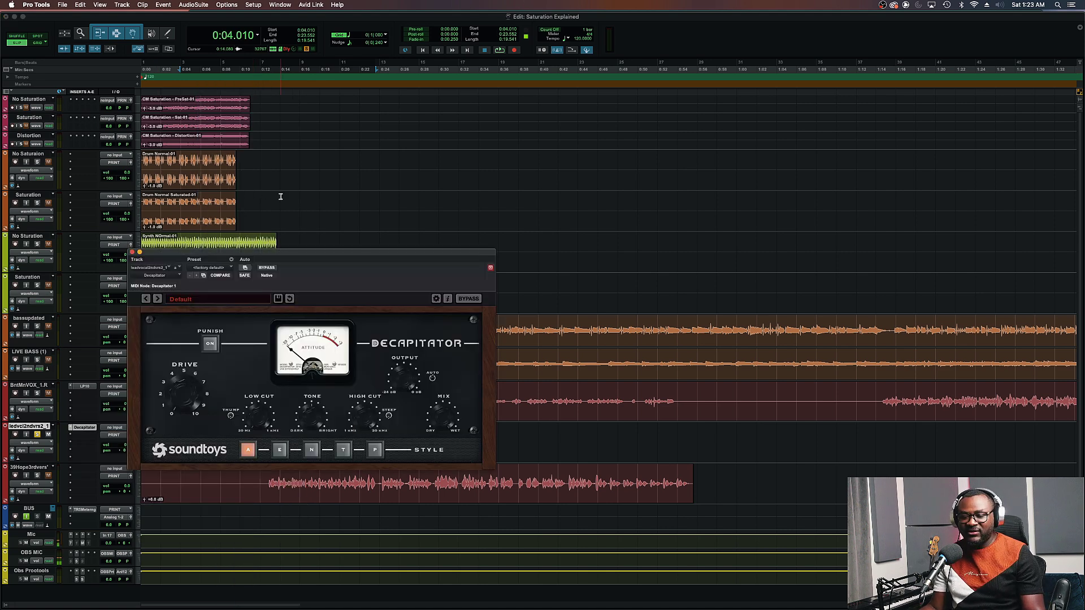
{"action": "left_click_drag", "start_coordinate": [210, 254], "coordinate": [358, 40]}
Insert the mono Blyss plug-in in the slot below Decapitator on the lead vocal track and close its window.
{"action": "left_click", "coordinate": [79, 437]}
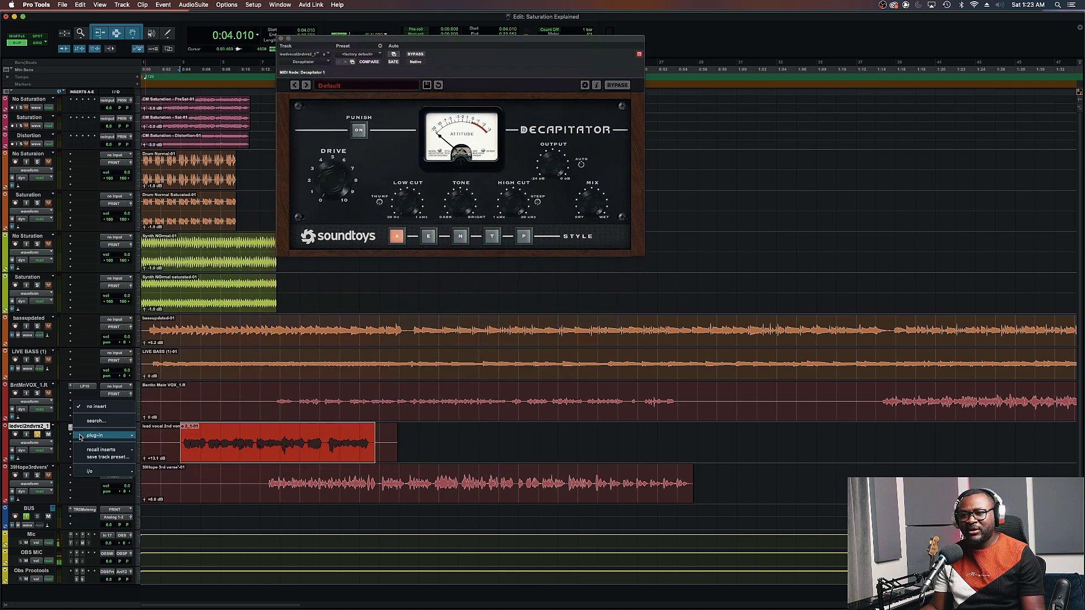
{"action": "mouse_move", "coordinate": [93, 435]}
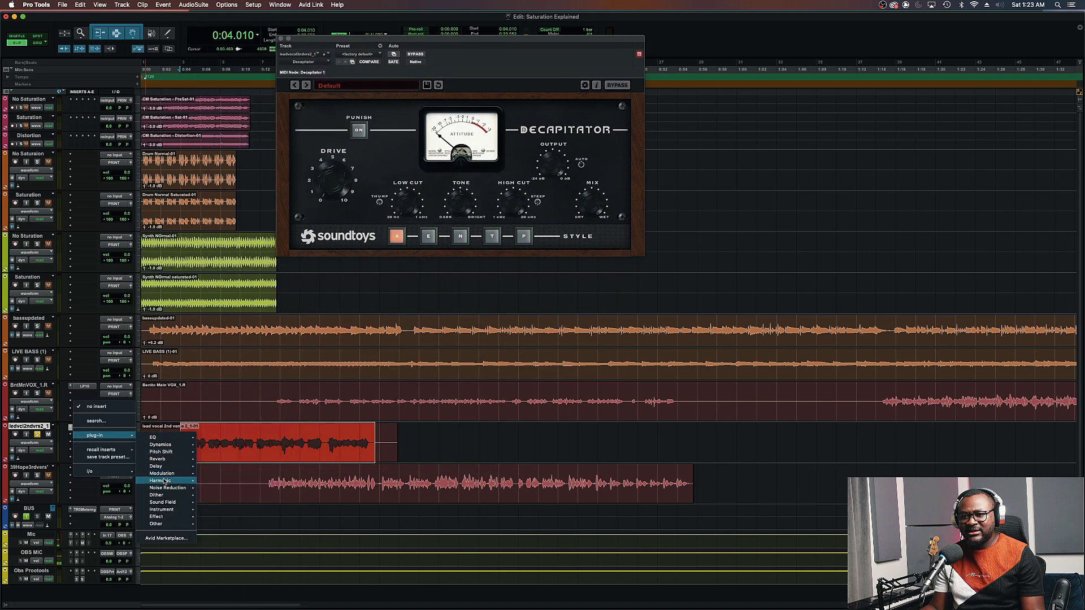
{"action": "mouse_move", "coordinate": [163, 481]}
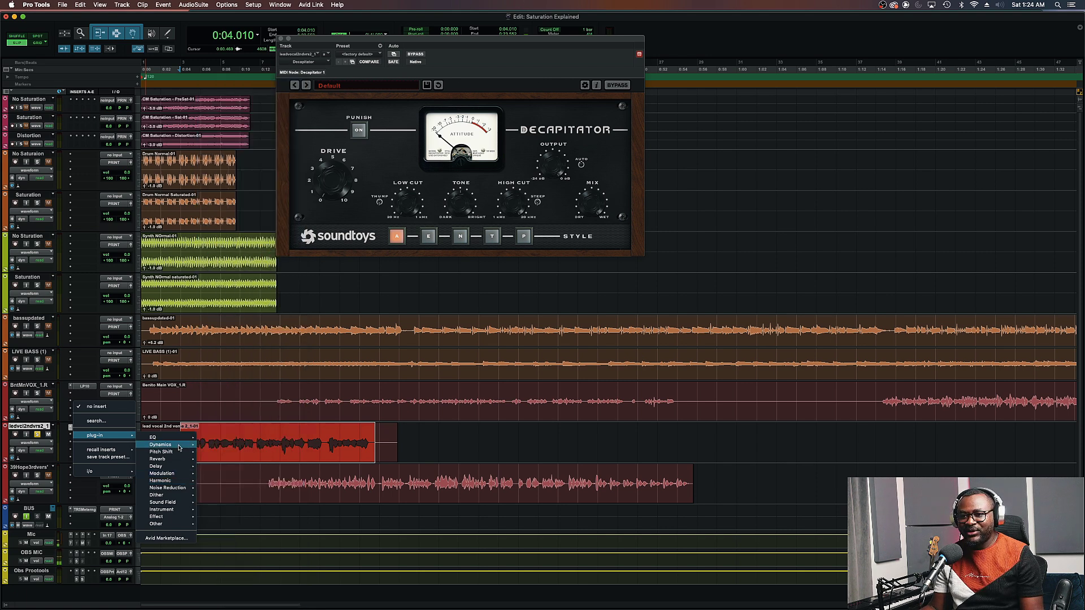
{"action": "mouse_move", "coordinate": [169, 437]}
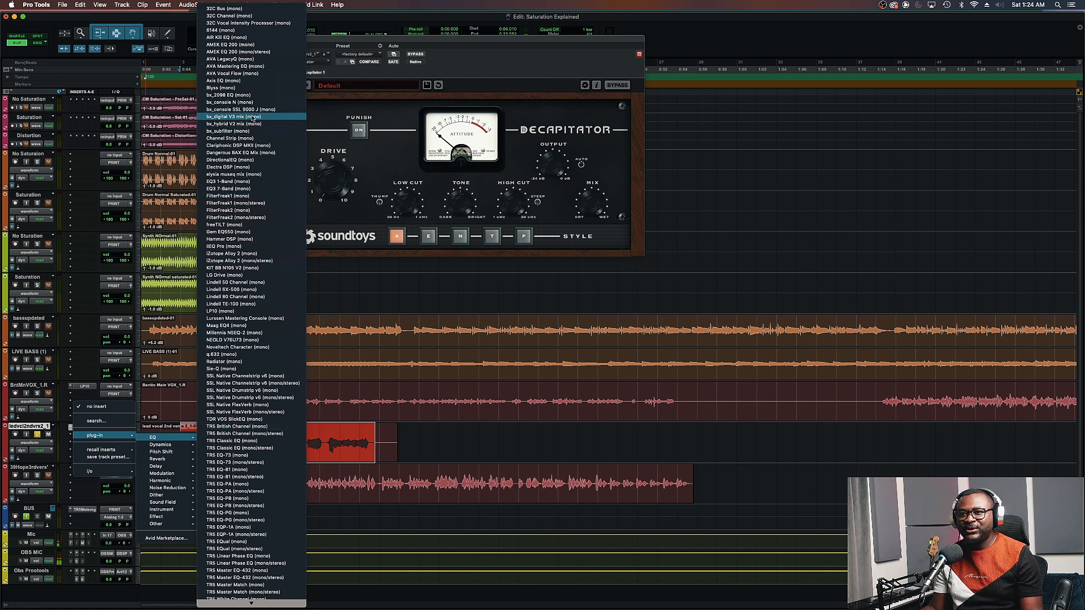
{"action": "key", "text": "Escape"}
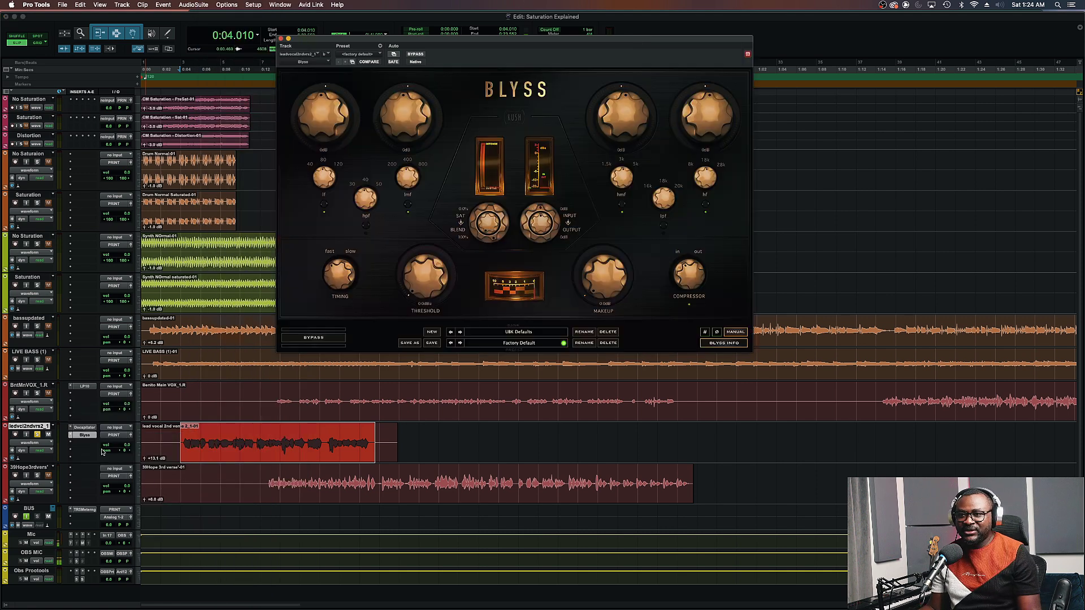
{"action": "left_click", "coordinate": [281, 39]}
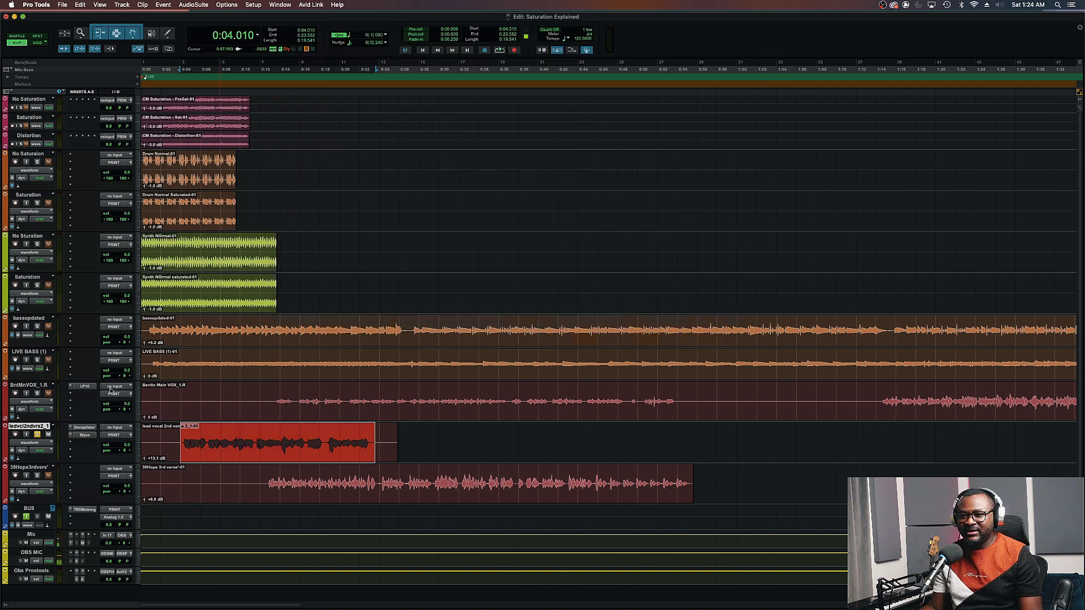
Reopen Decapitator on the lead vocal track and step through its E, N, T and P saturation styles, finishing on T.
{"action": "left_click", "coordinate": [85, 428]}
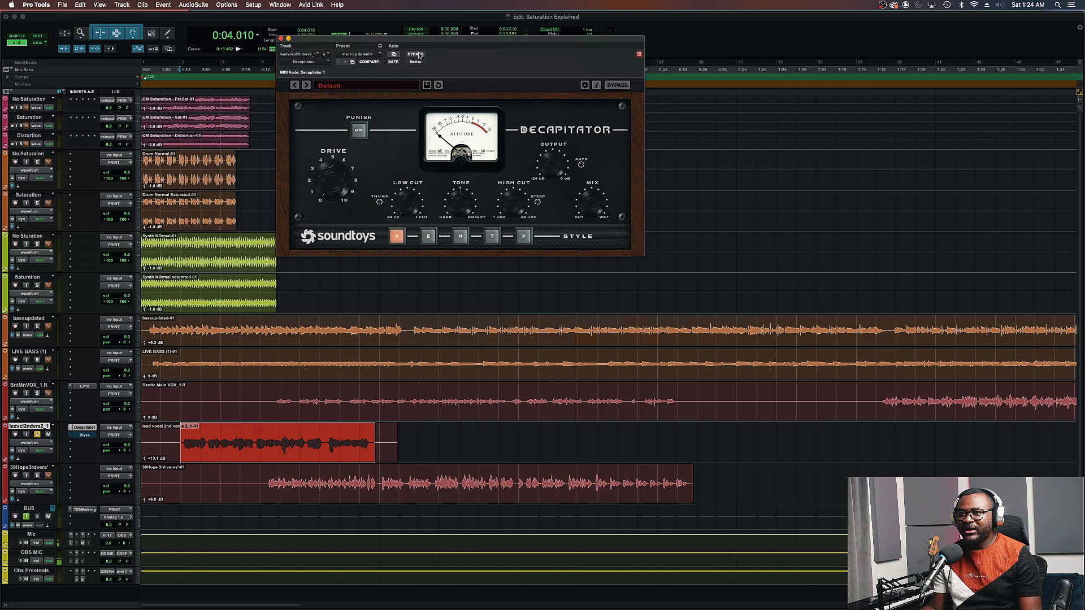
{"action": "key", "text": "space"}
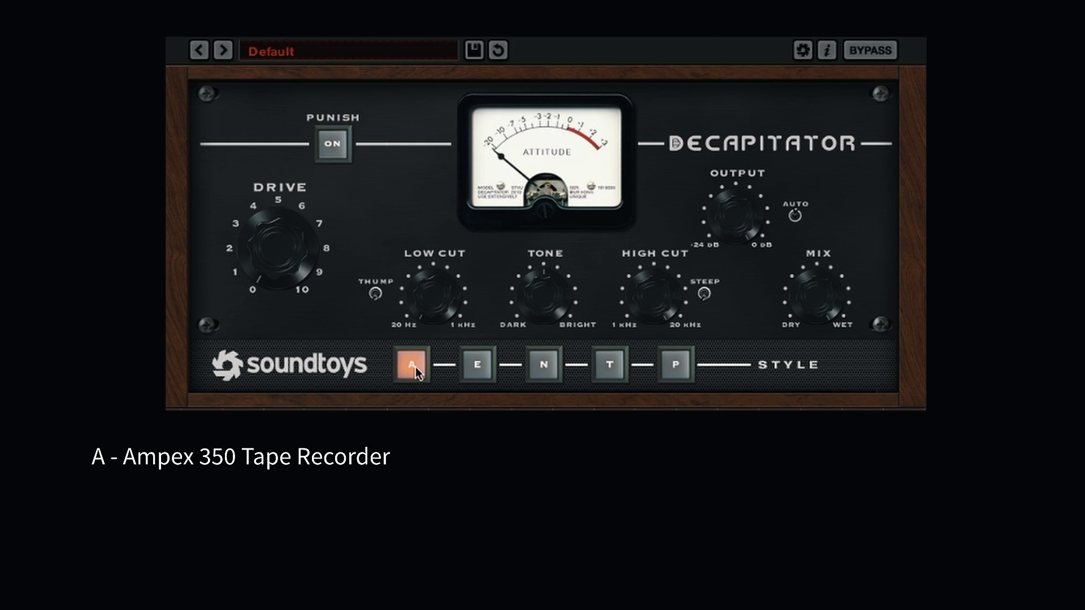
{"action": "left_click", "coordinate": [483, 364]}
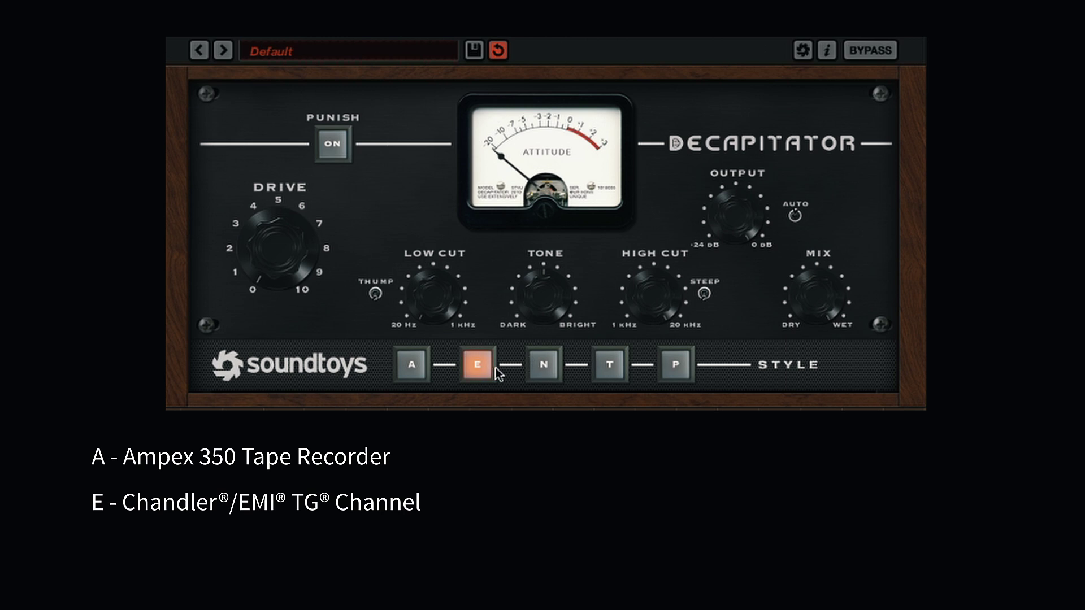
{"action": "left_click", "coordinate": [541, 366]}
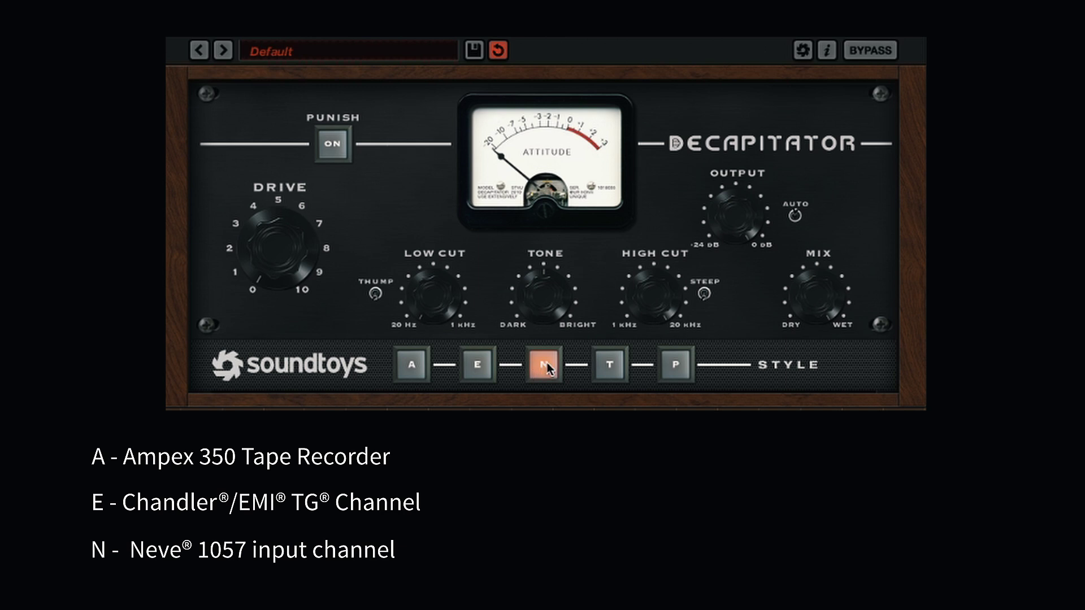
{"action": "left_click", "coordinate": [614, 365]}
{"action": "left_click", "coordinate": [675, 366]}
{"action": "left_click", "coordinate": [613, 365]}
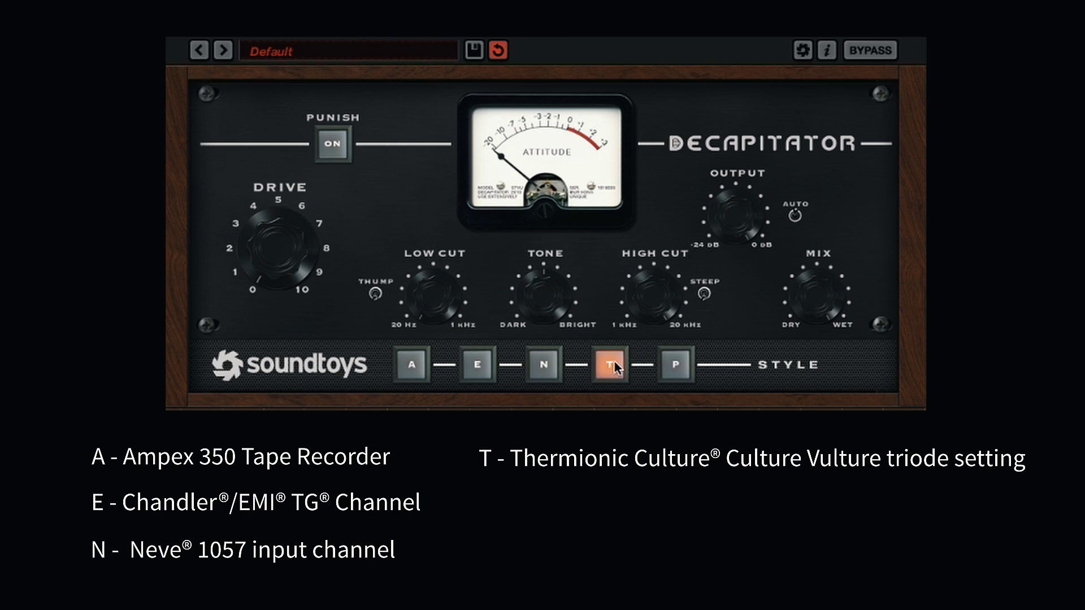
{"action": "left_click", "coordinate": [672, 364]}
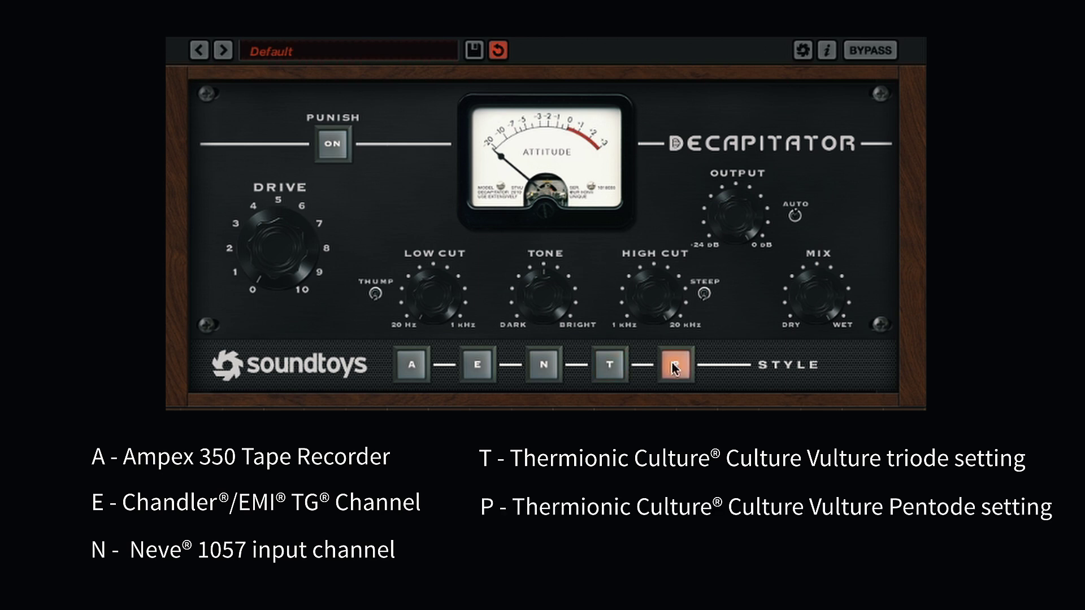
{"action": "left_click", "coordinate": [600, 368]}
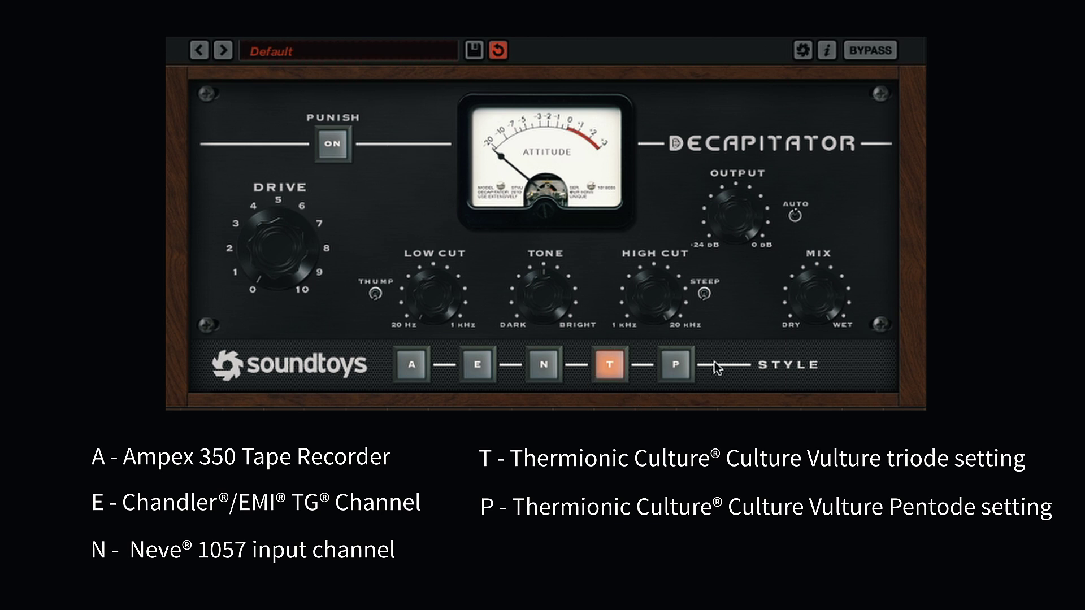
{"action": "left_click", "coordinate": [679, 371]}
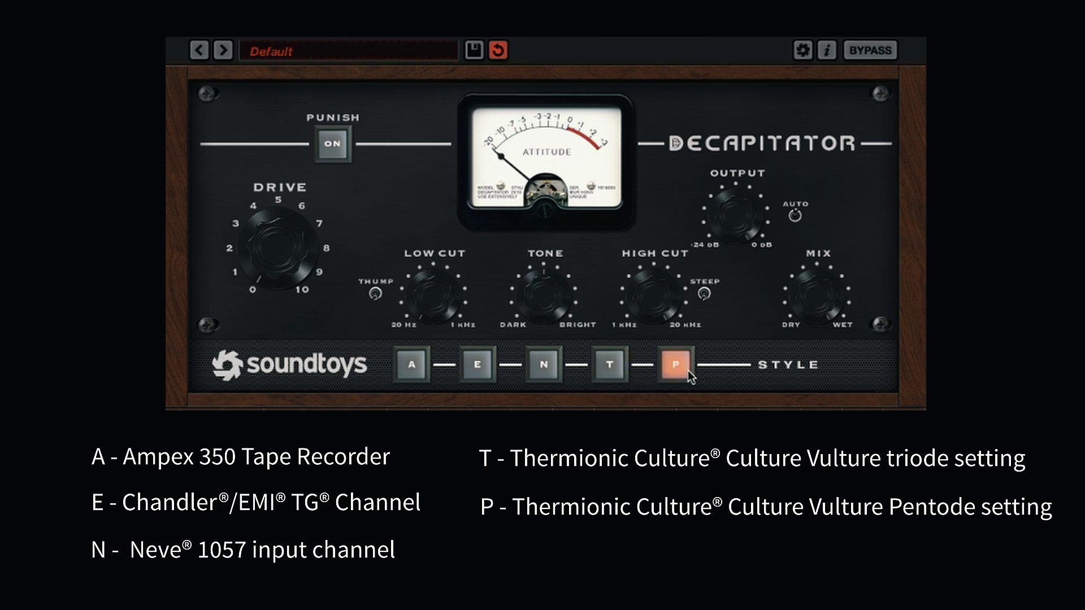
{"action": "left_click", "coordinate": [626, 371]}
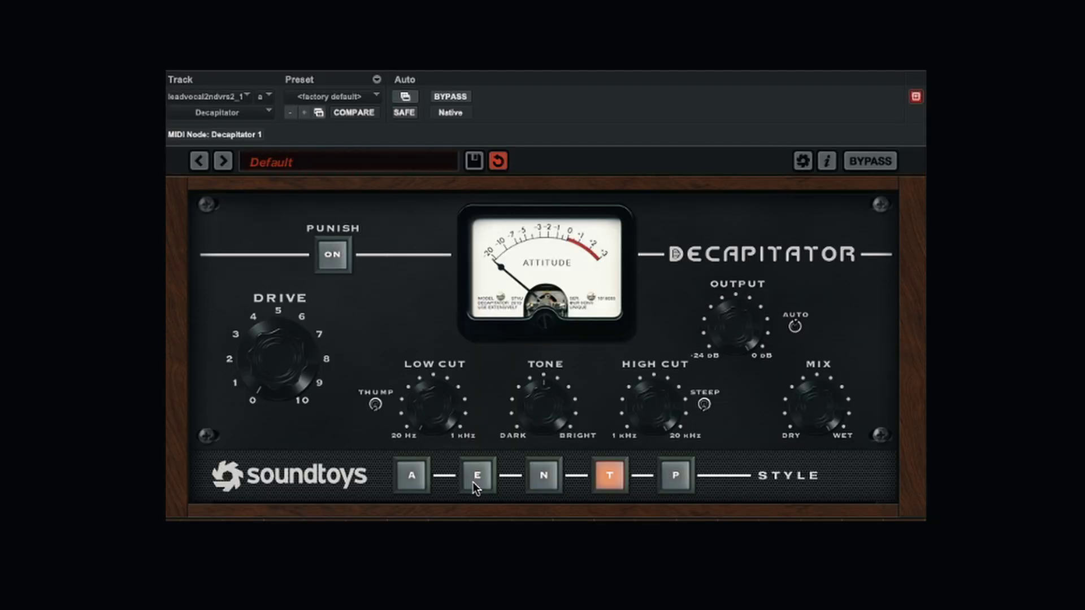
Choose Decapitator's E style, raise the drive to about 5, and compare the vocal with the plug-in bypassed and active.
{"action": "left_click", "coordinate": [477, 477]}
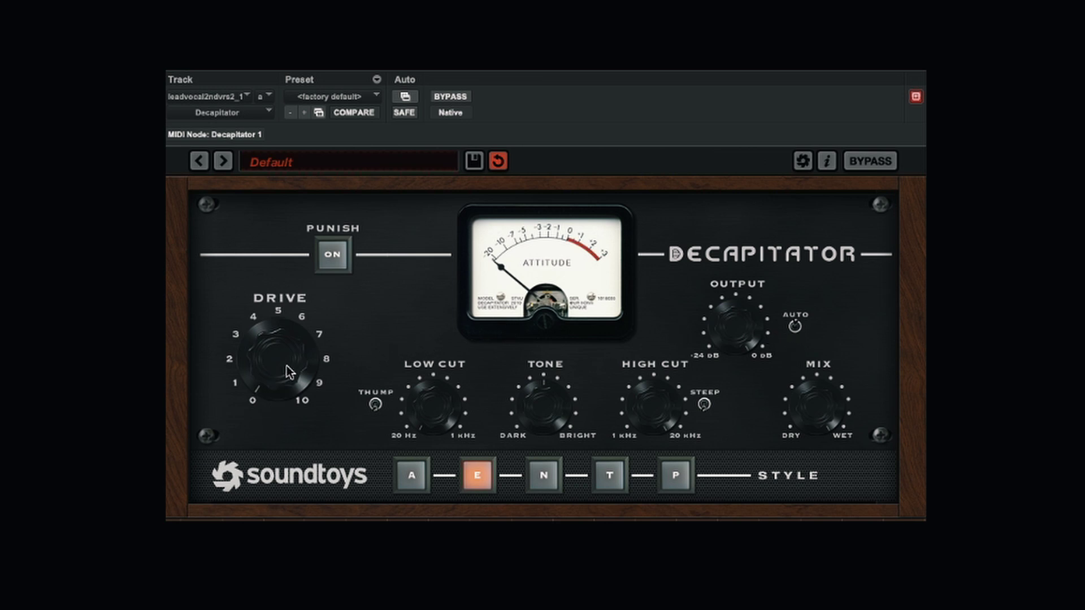
{"action": "left_click_drag", "start_coordinate": [287, 372], "coordinate": [270, 326]}
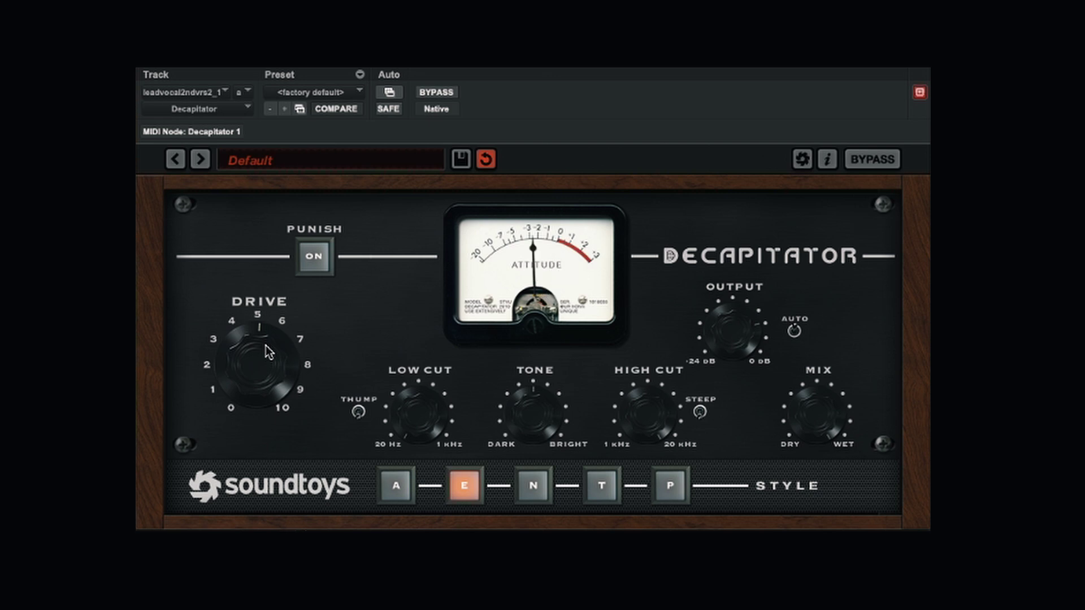
{"action": "left_click", "coordinate": [422, 94]}
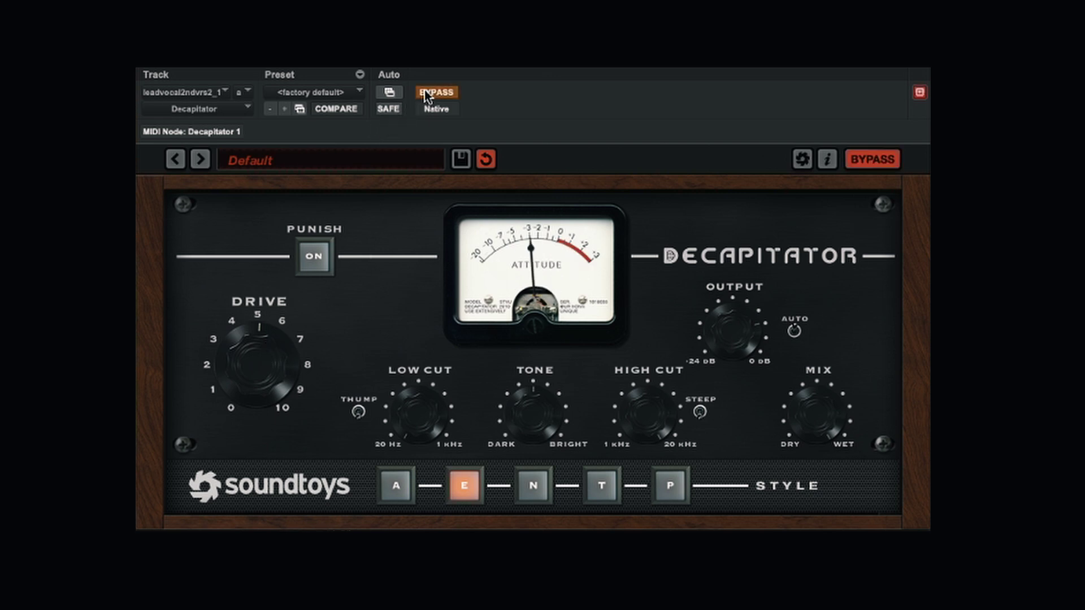
{"action": "left_click", "coordinate": [424, 94]}
Lower the drive to about 1, choose style A, raise the drive to about 4, and compare bypassed with active.
{"action": "left_click_drag", "start_coordinate": [261, 362], "coordinate": [255, 427]}
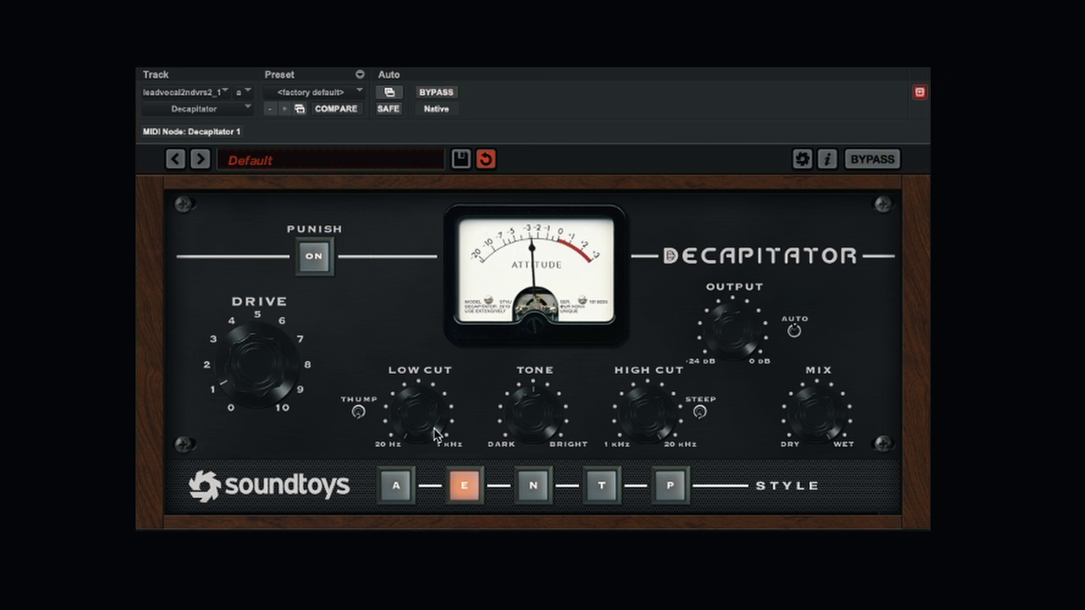
{"action": "left_click", "coordinate": [403, 484]}
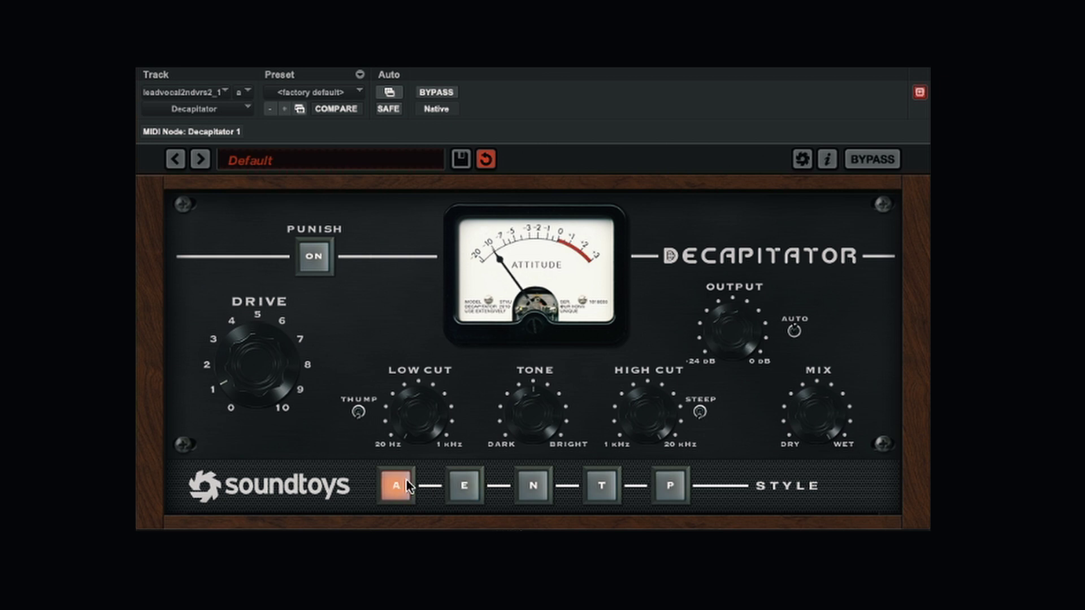
{"action": "left_click_drag", "start_coordinate": [277, 388], "coordinate": [270, 345]}
{"action": "left_click", "coordinate": [440, 94]}
{"action": "left_click", "coordinate": [440, 93]}
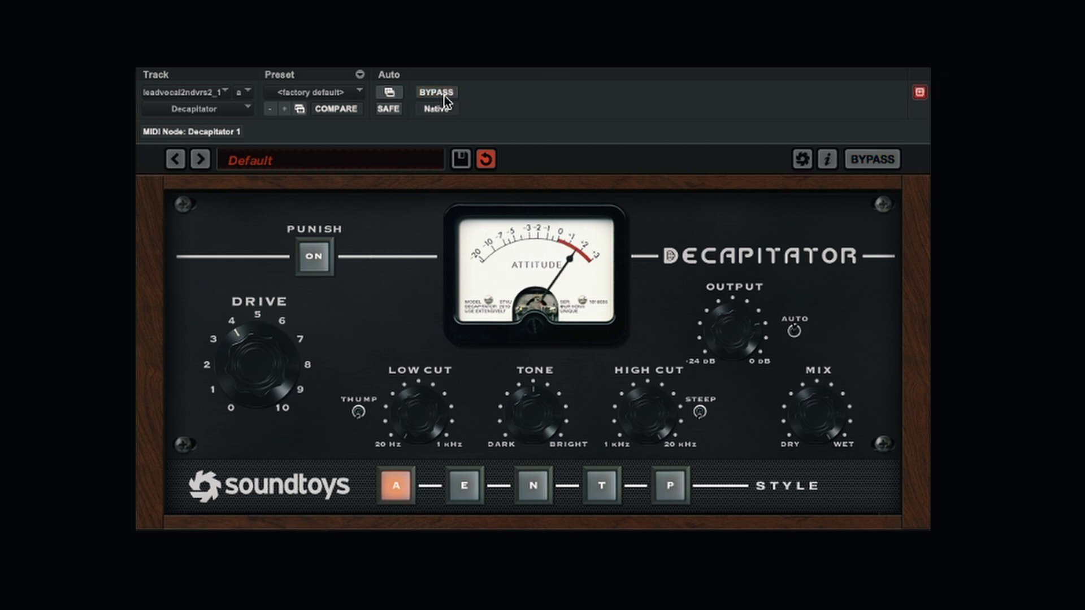
Audition Decapitator's N style on the vocal at the same drive, comparing bypassed with active.
{"action": "left_click", "coordinate": [531, 490]}
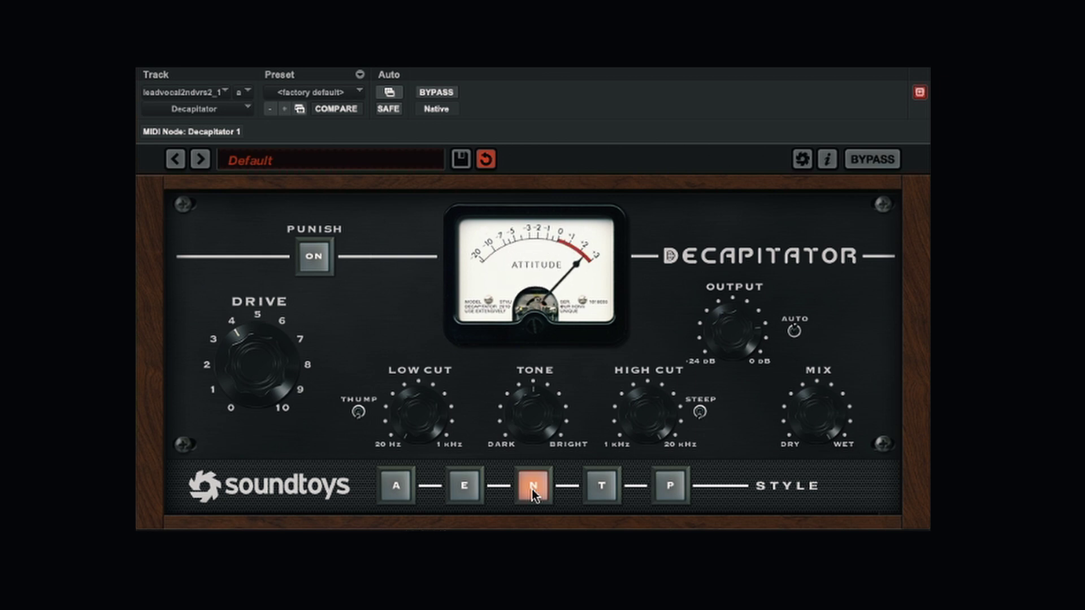
{"action": "left_click", "coordinate": [436, 90]}
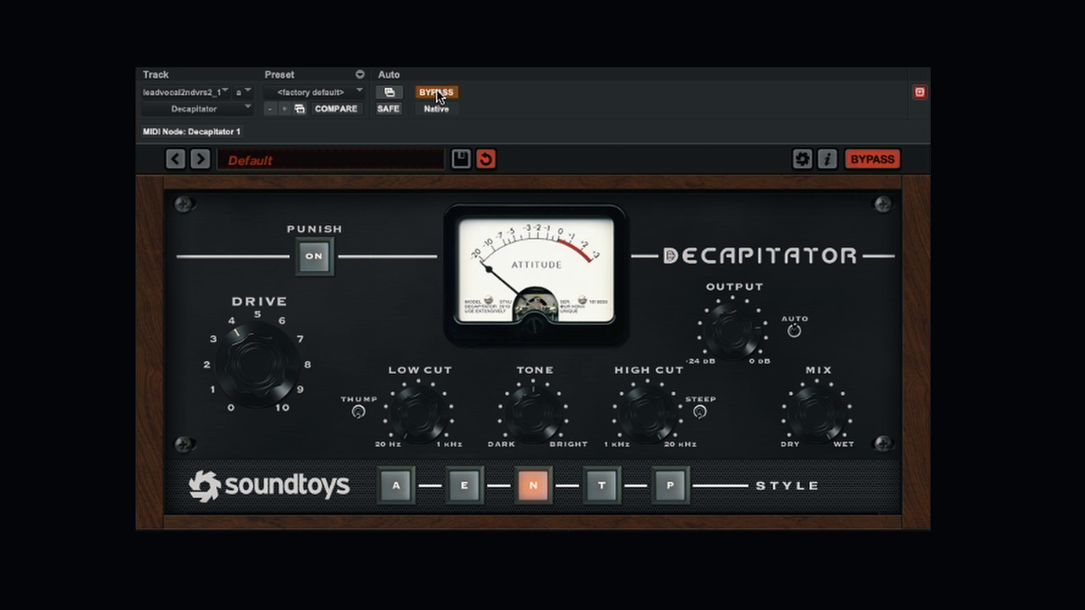
{"action": "left_click", "coordinate": [436, 90]}
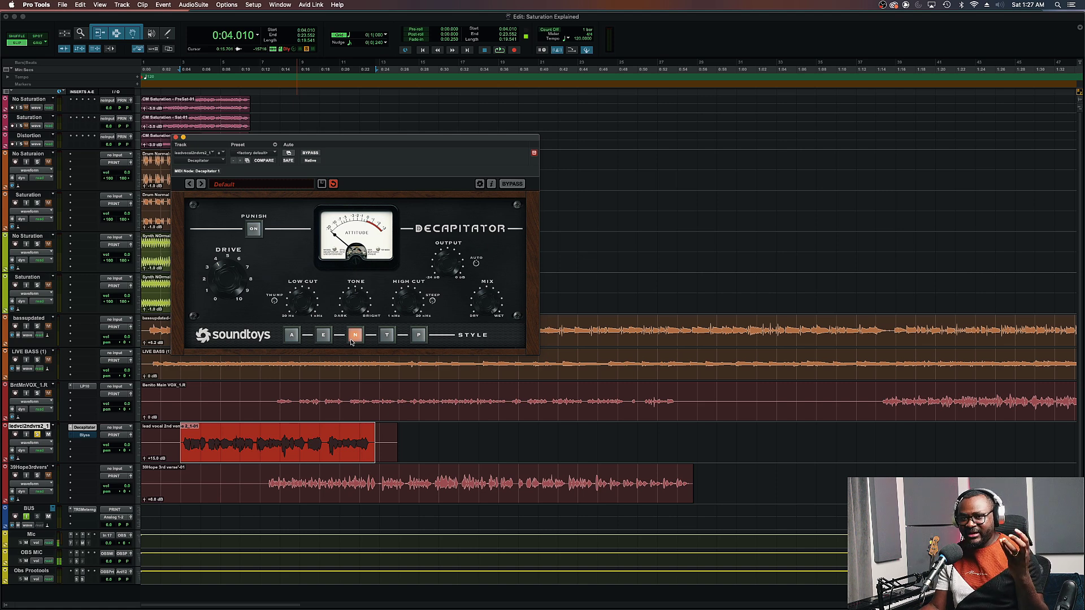
Return Decapitator to style A, set the drive to about 3, and play the vocal while comparing bypassed with active.
{"action": "left_click", "coordinate": [323, 336]}
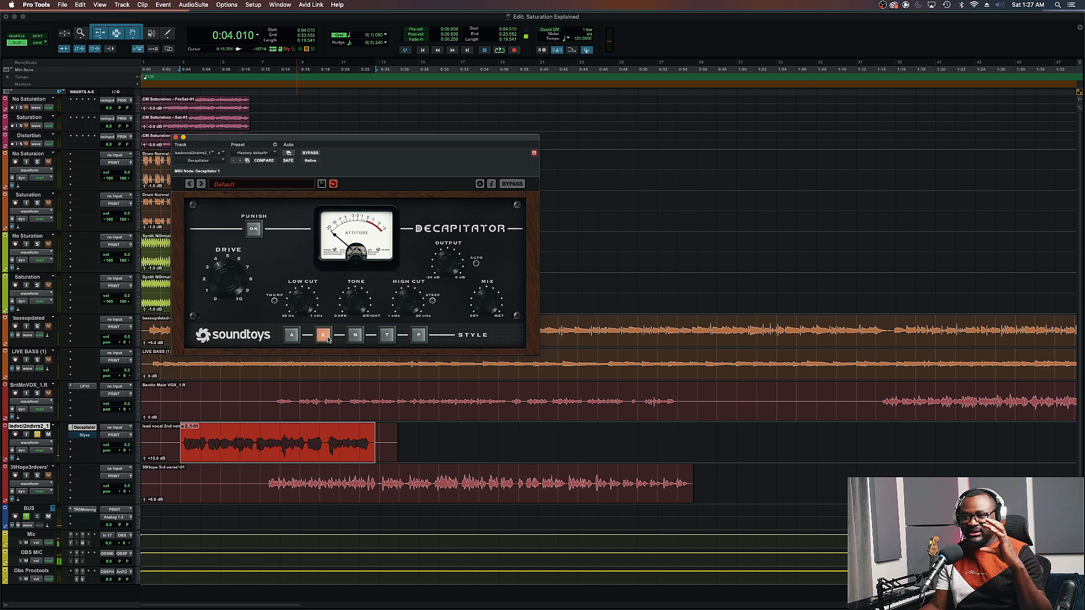
{"action": "left_click", "coordinate": [292, 334]}
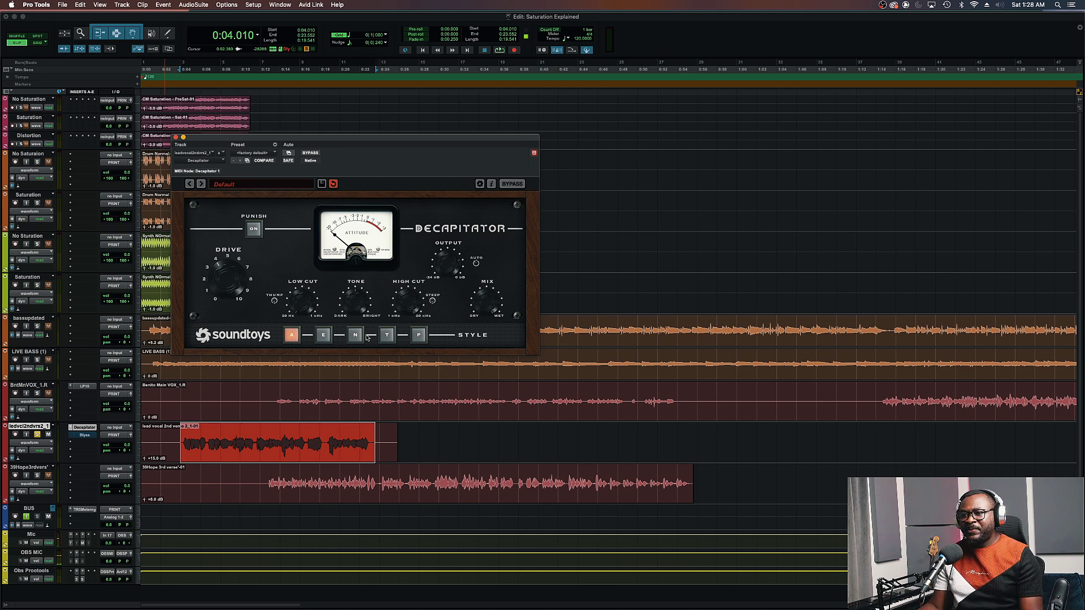
{"action": "left_click_drag", "start_coordinate": [221, 278], "coordinate": [220, 284]}
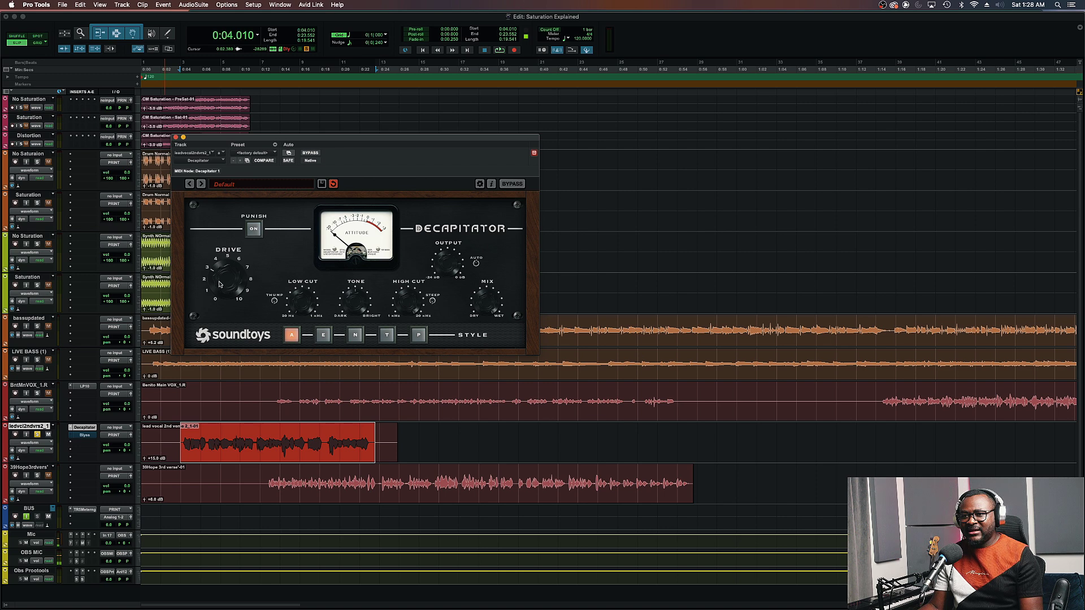
{"action": "key", "text": "space"}
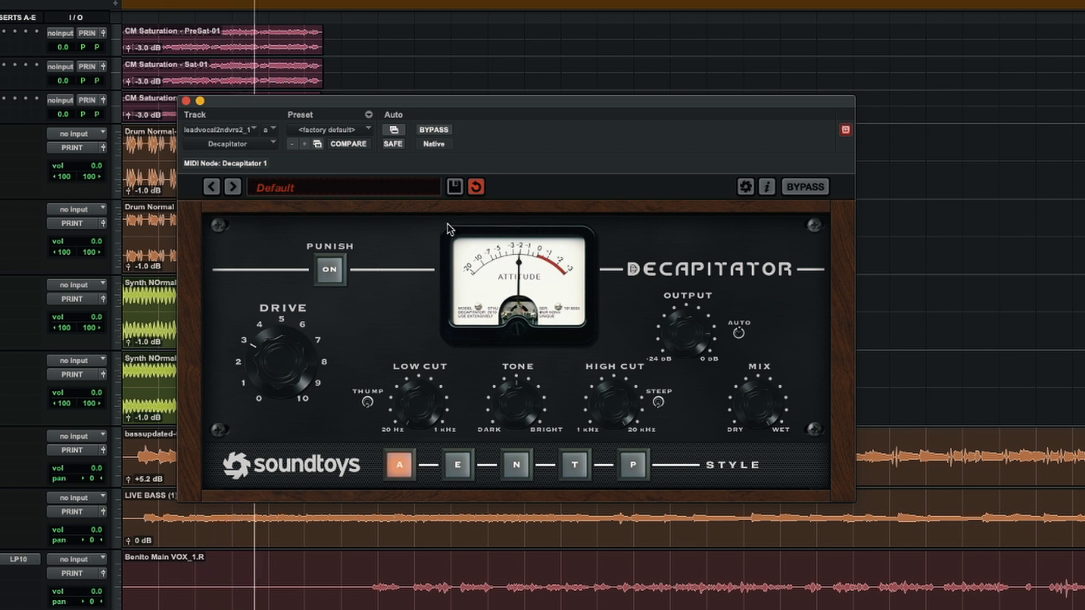
{"action": "left_click", "coordinate": [441, 133]}
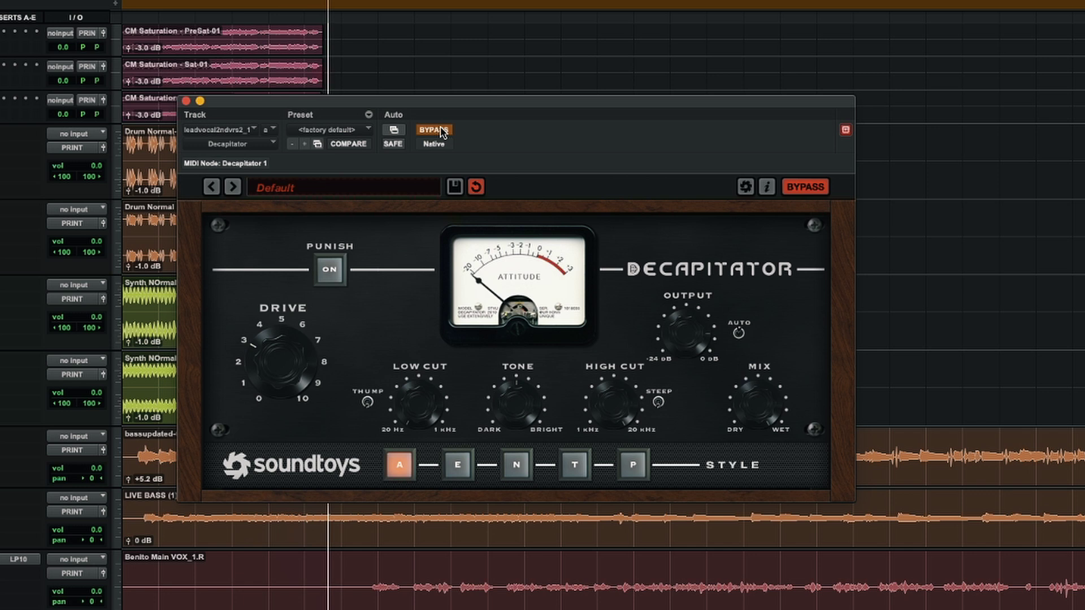
{"action": "left_click", "coordinate": [441, 132]}
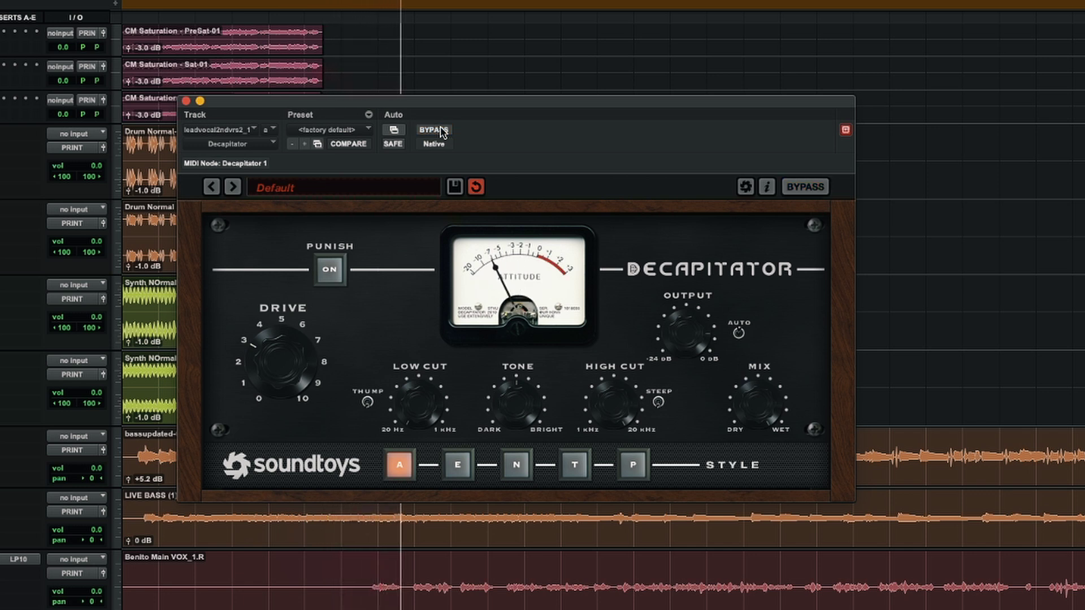
Audition Decapitator's E style during playback with the drive at about 3, comparing bypassed with active.
{"action": "left_click", "coordinate": [458, 465]}
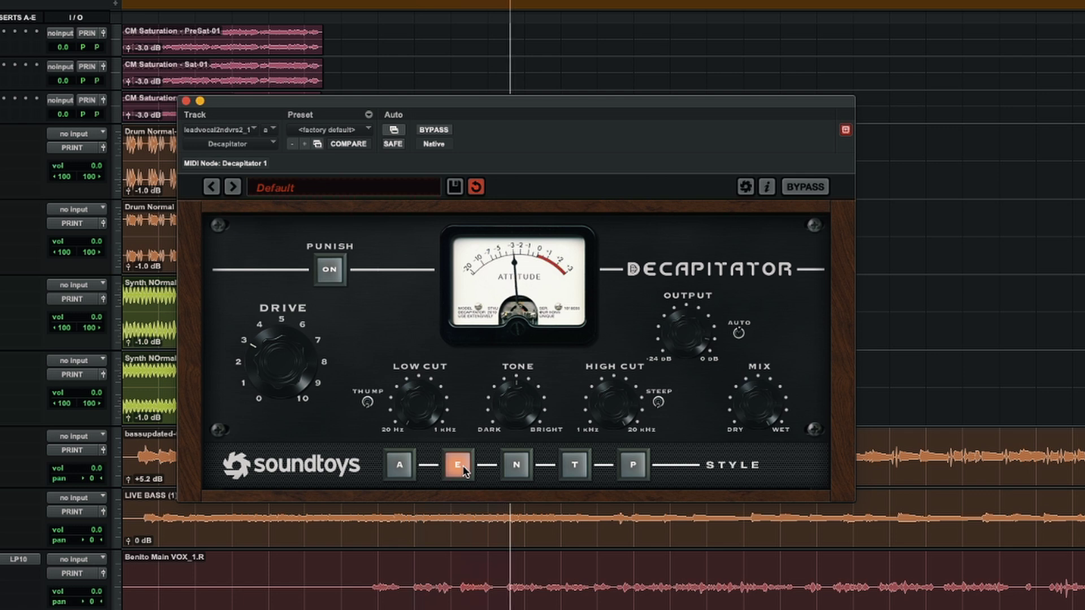
{"action": "left_click", "coordinate": [444, 131]}
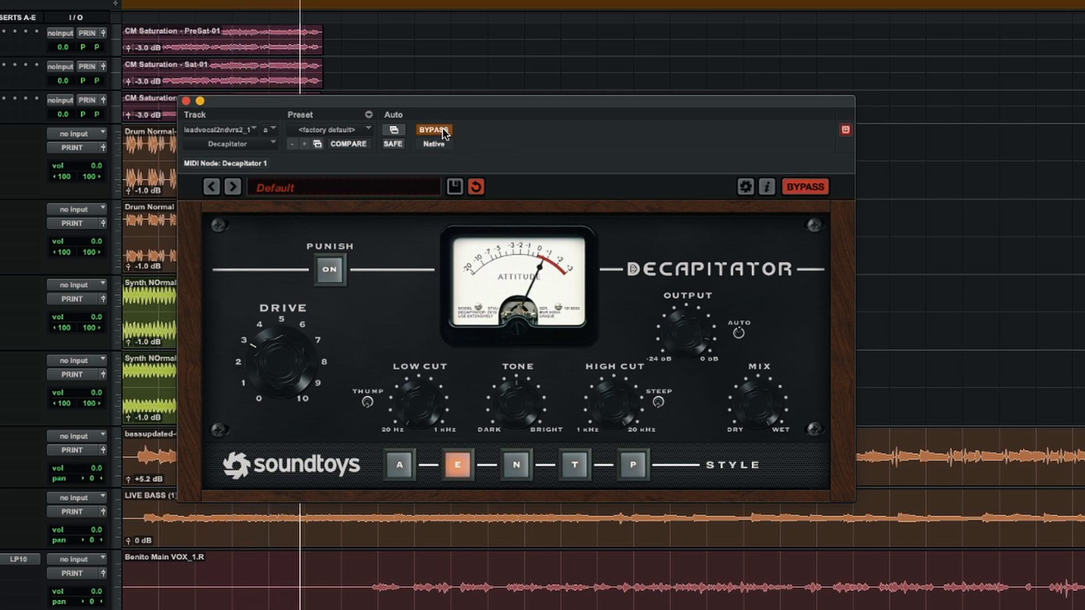
{"action": "left_click", "coordinate": [444, 130]}
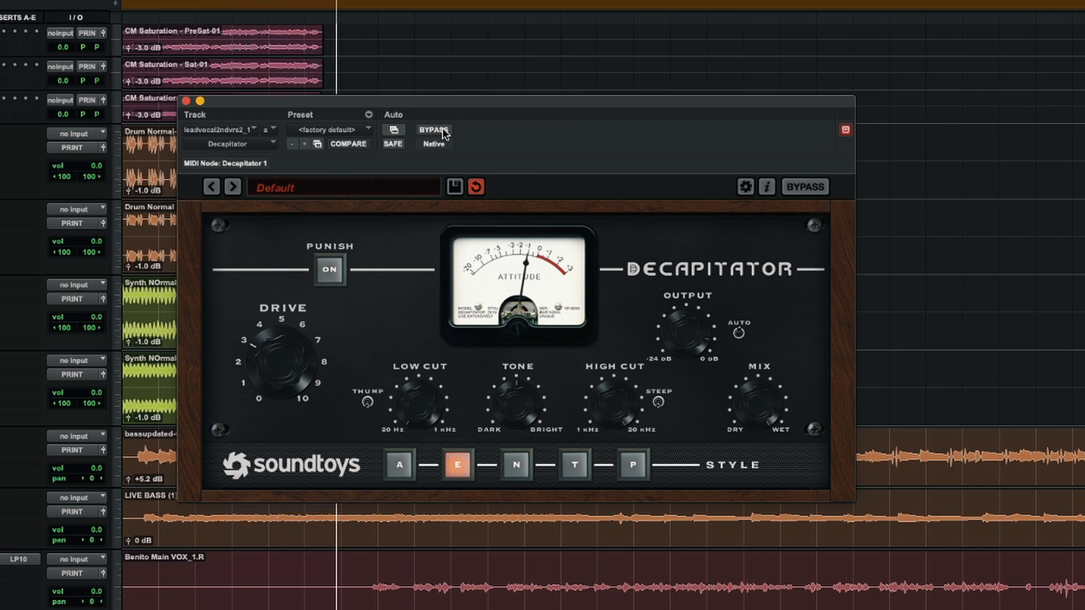
Audition Decapitator's N style on the vocal with the drive at about 3, comparing bypassed with active.
{"action": "left_click", "coordinate": [515, 466]}
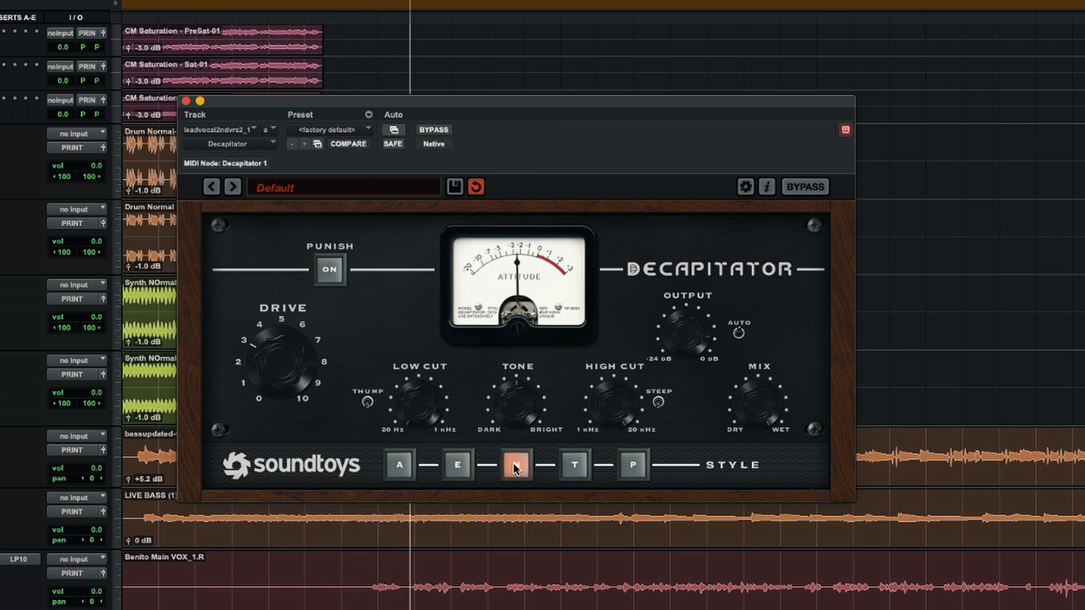
{"action": "left_click", "coordinate": [431, 130]}
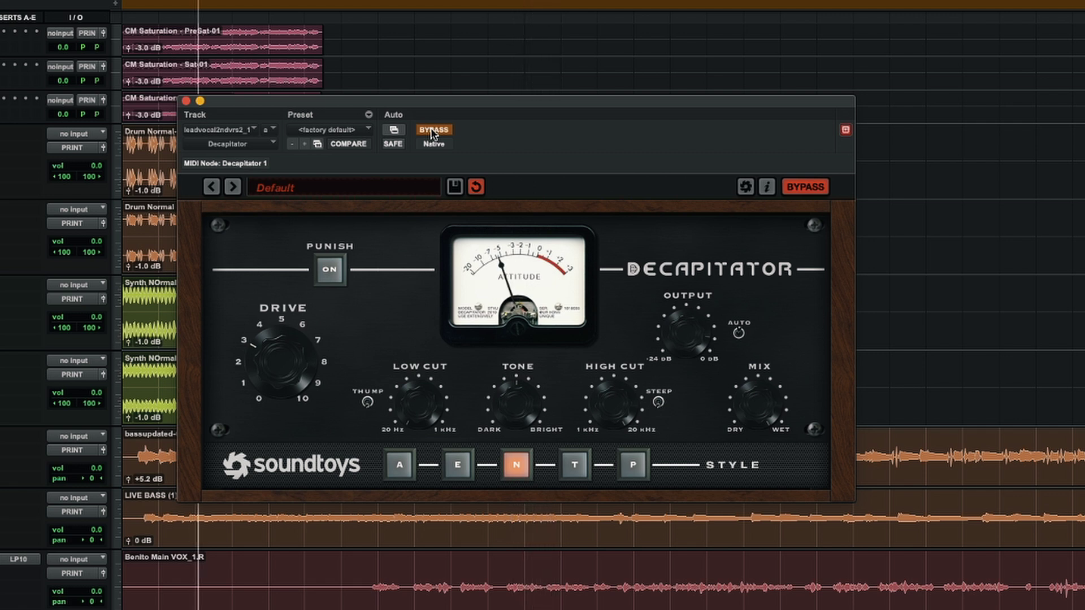
{"action": "left_click", "coordinate": [430, 130]}
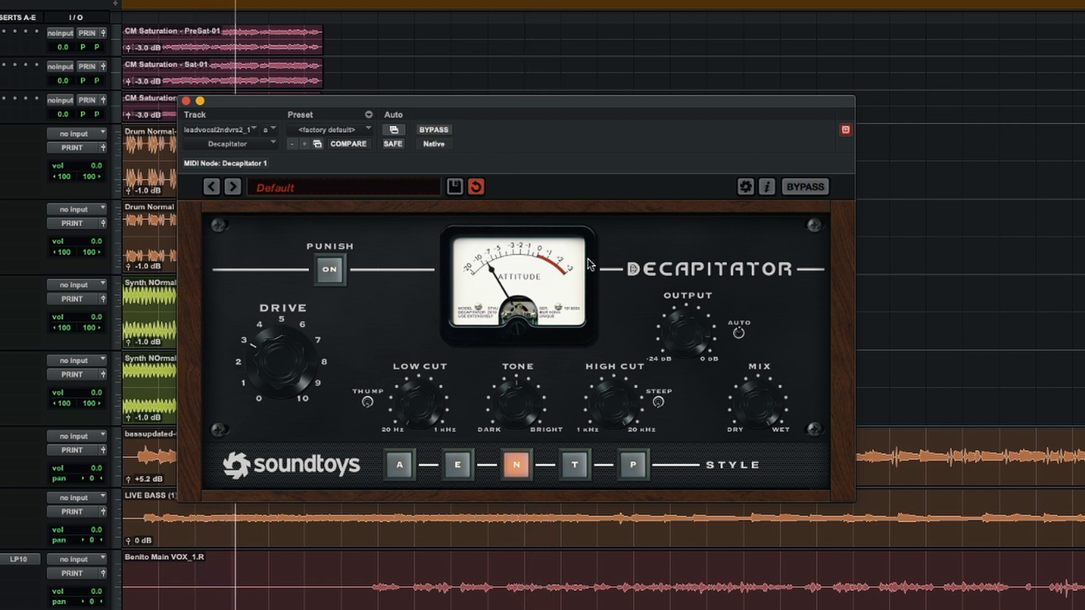
Audition Decapitator's T and P styles with the drive at about 5, returning to T and lowering the drive to about 0.
{"action": "left_click", "coordinate": [576, 466]}
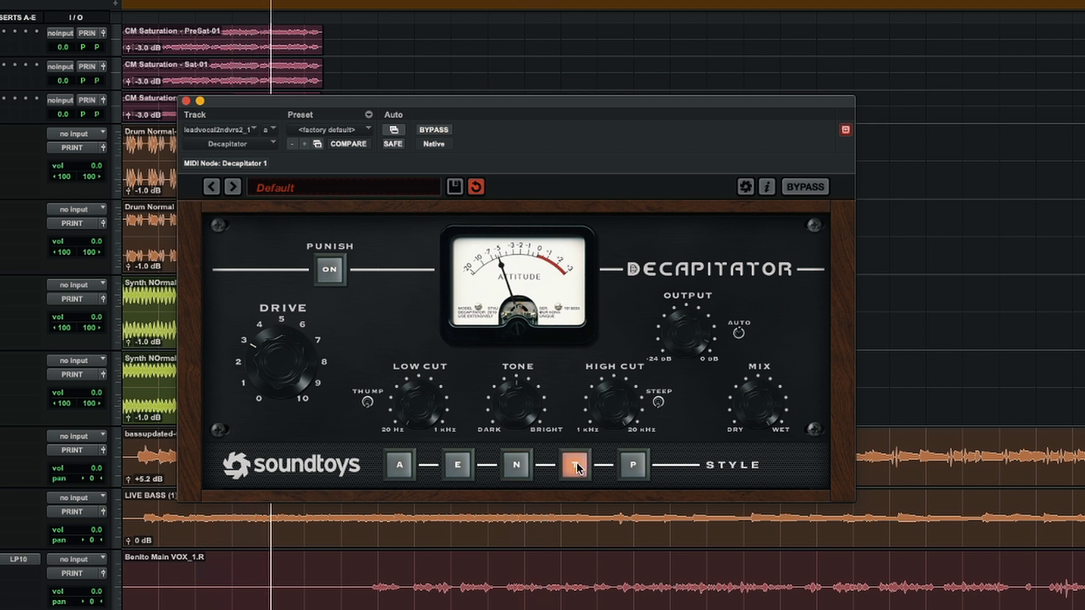
{"action": "left_click_drag", "start_coordinate": [322, 360], "coordinate": [295, 348]}
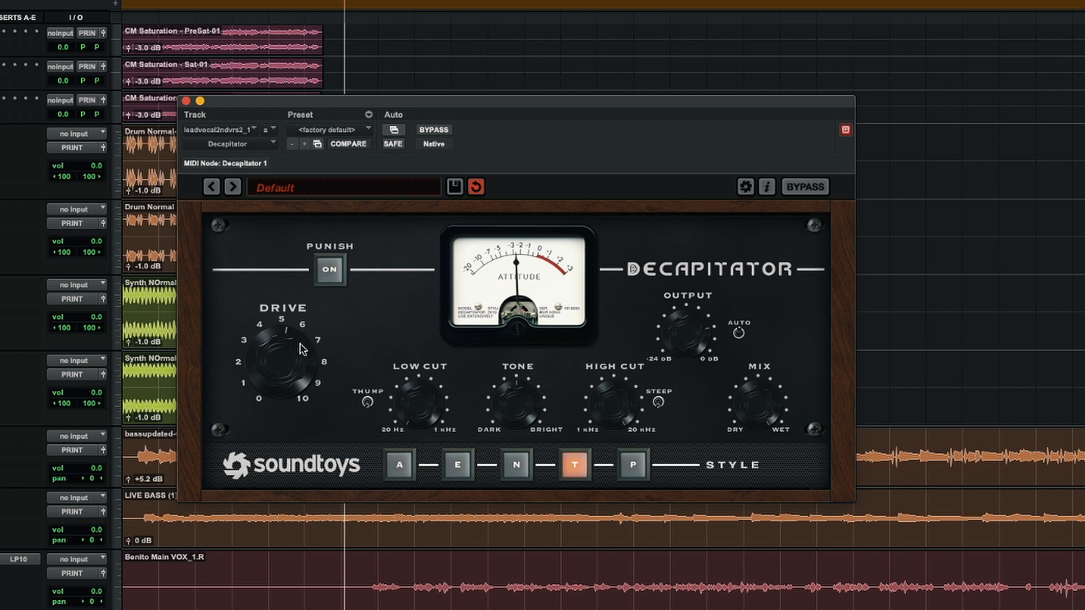
{"action": "left_click", "coordinate": [634, 465]}
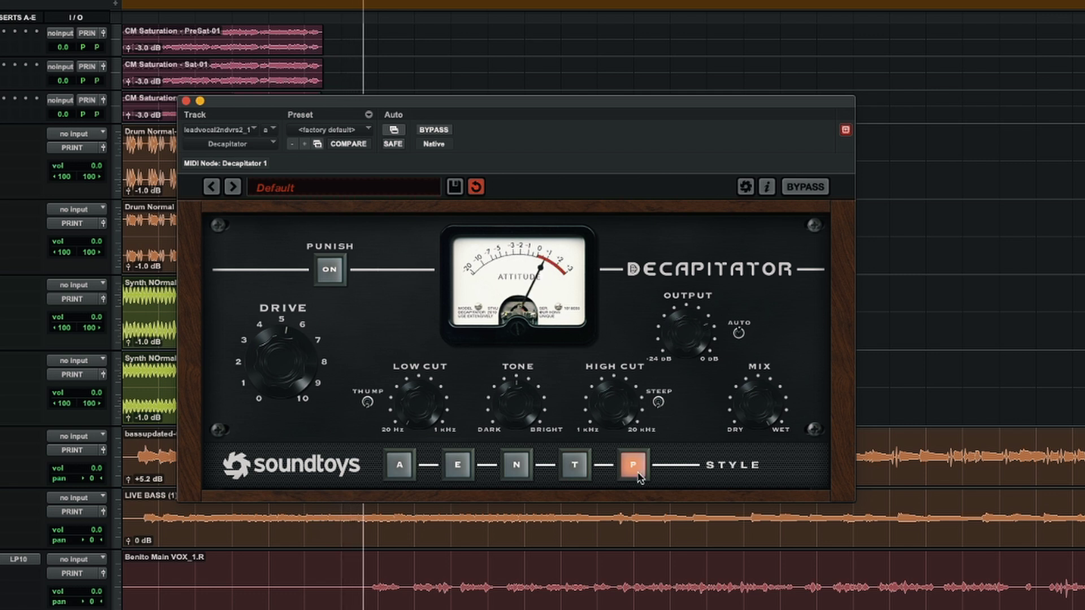
{"action": "left_click", "coordinate": [575, 465]}
{"action": "left_click_drag", "start_coordinate": [294, 382], "coordinate": [281, 403]}
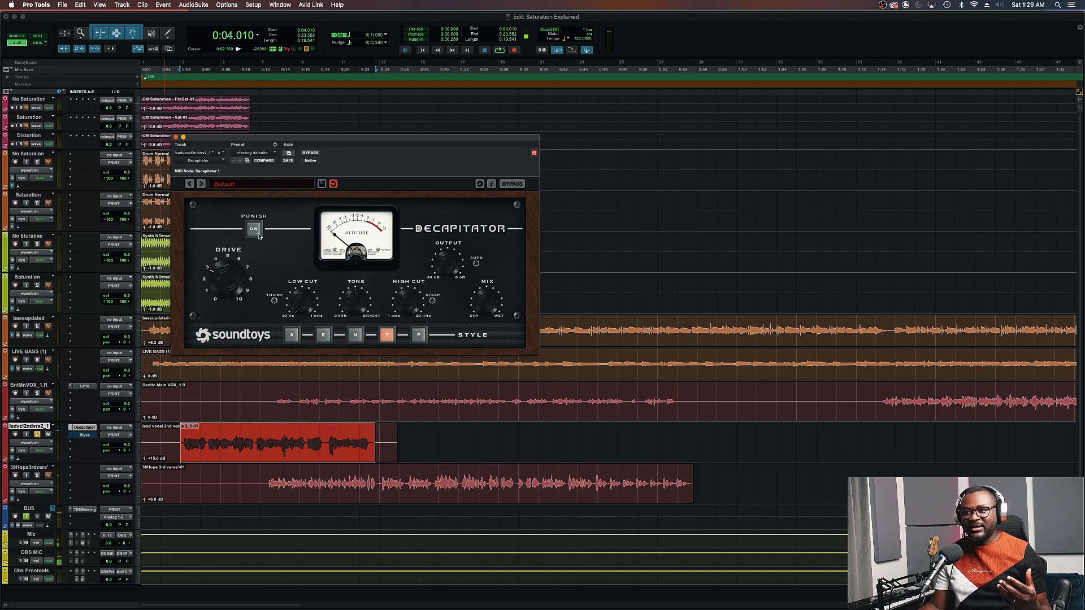
Enable Decapitator's Punish mode and raise the drive to about 3 while the vocal plays in style T.
{"action": "left_click", "coordinate": [332, 272]}
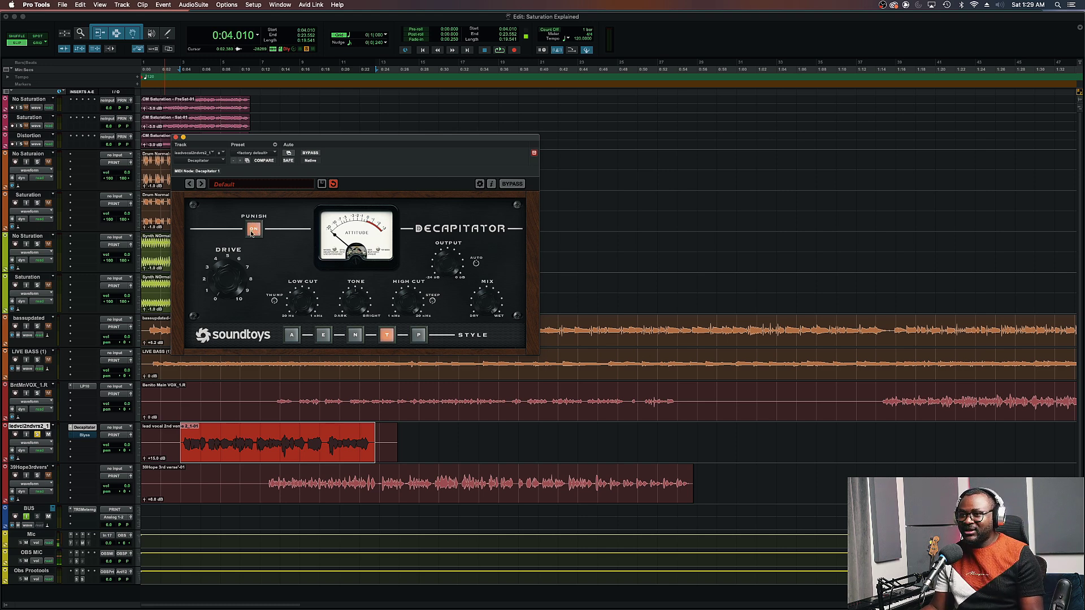
{"action": "key", "text": "space"}
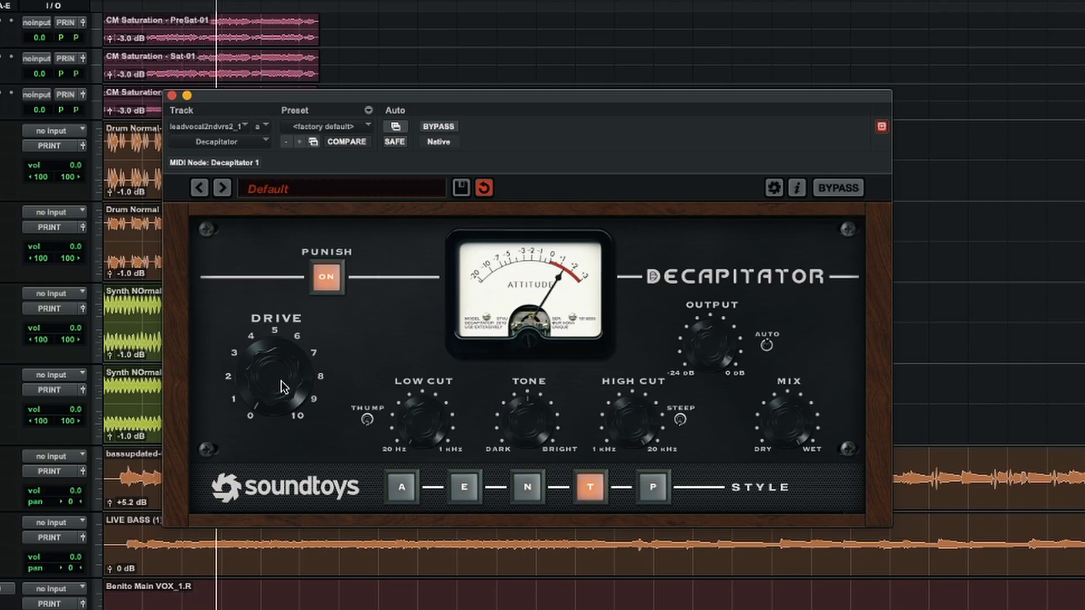
{"action": "left_click_drag", "start_coordinate": [282, 387], "coordinate": [282, 367]}
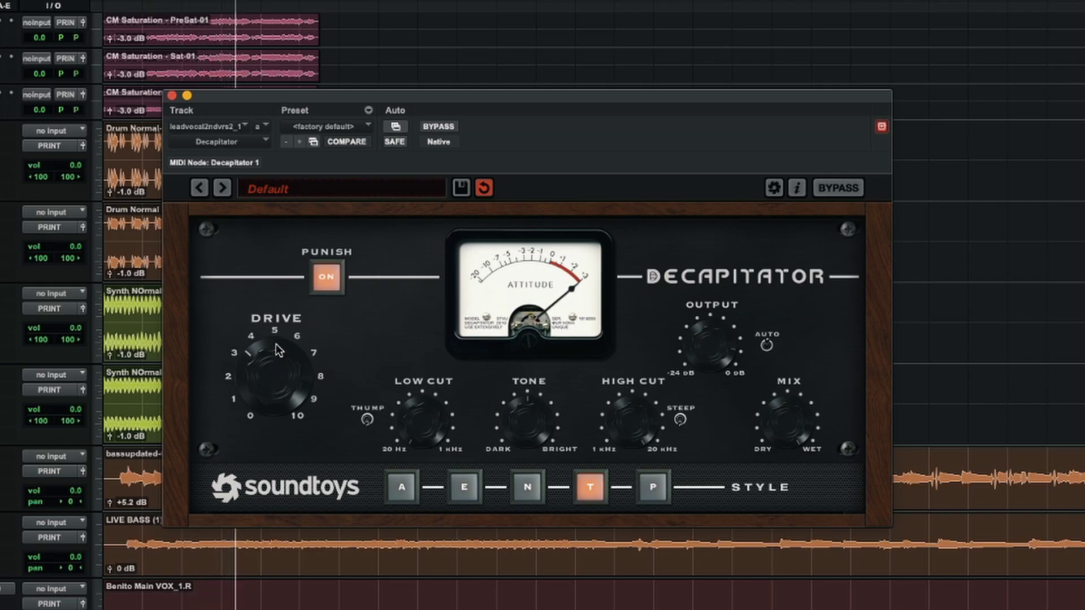
Audition the A and E styles with Punish on and the drive lowered to about 2, comparing bypassed with active in style E.
{"action": "left_click", "coordinate": [403, 484]}
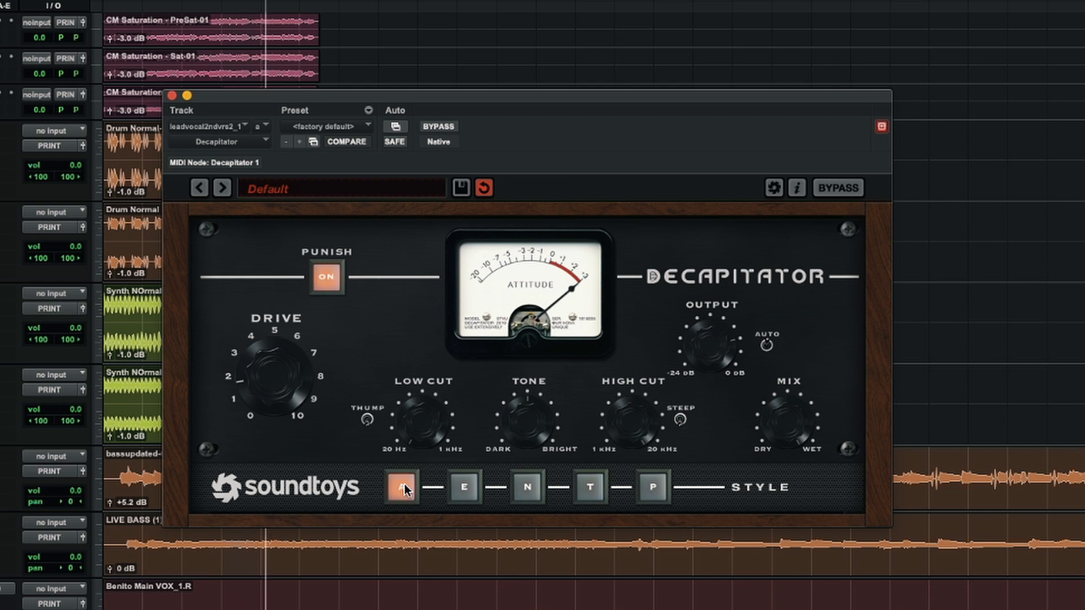
{"action": "left_click", "coordinate": [465, 487]}
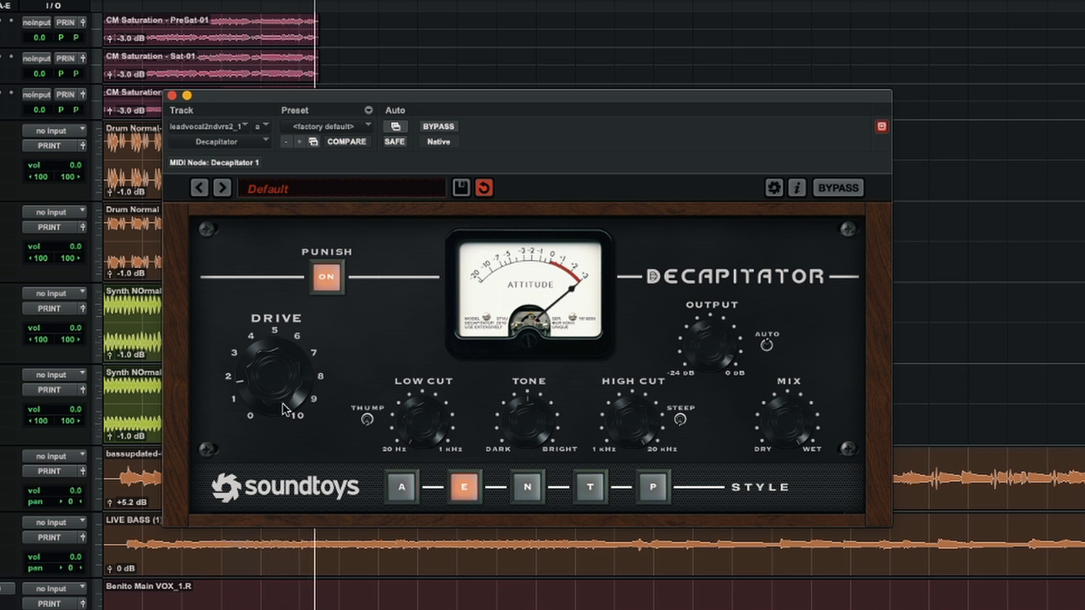
{"action": "left_click", "coordinate": [429, 121]}
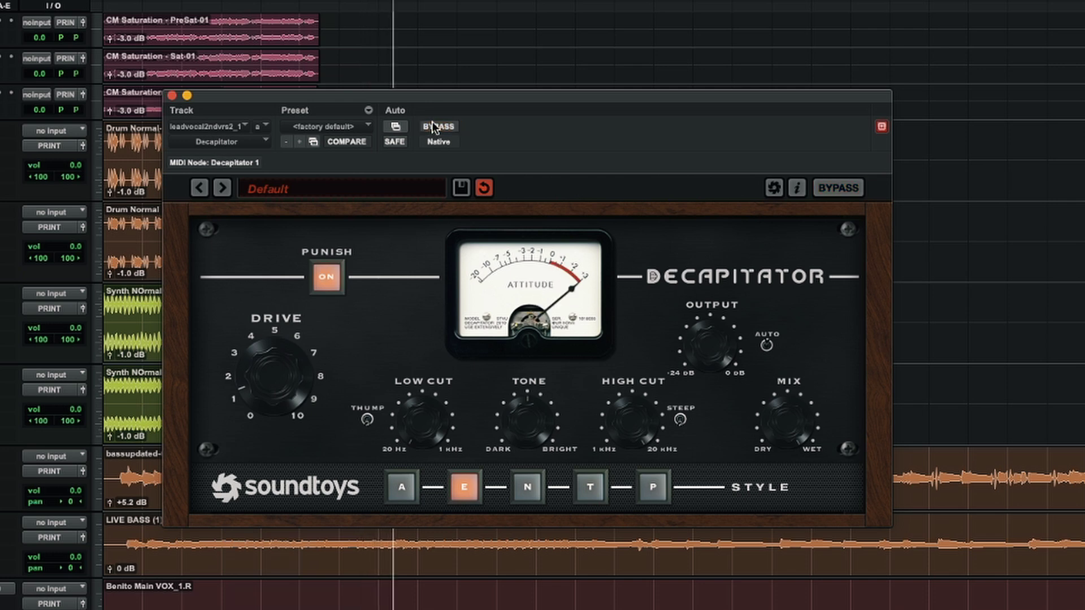
{"action": "left_click", "coordinate": [432, 124]}
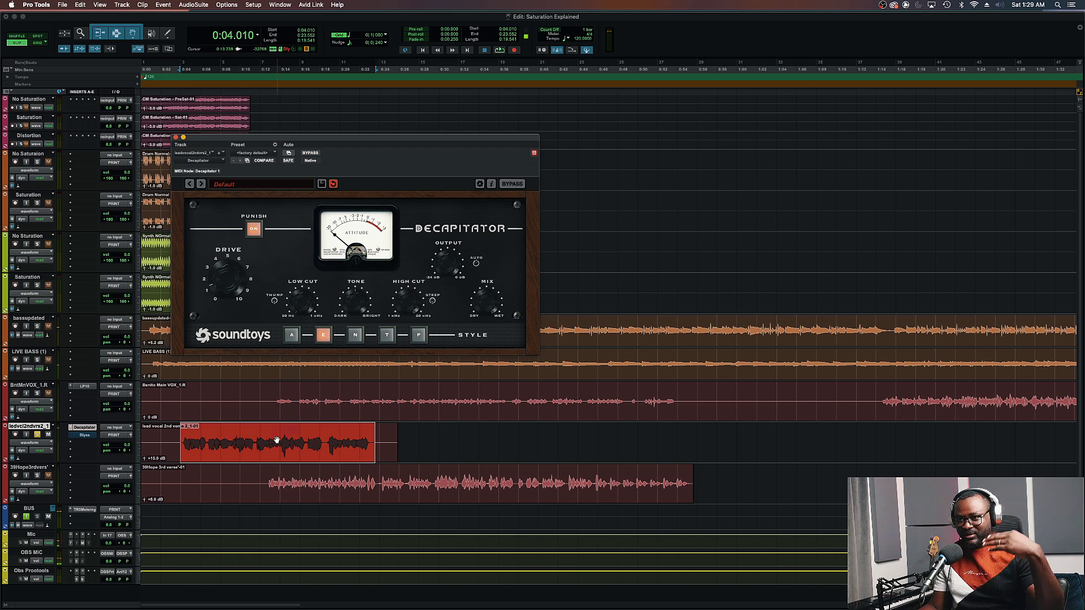
Select a passage of the second-verse lead vocal and raise the Blyss plugin's saturation to 100% during playback.
{"action": "left_click_drag", "start_coordinate": [222, 441], "coordinate": [363, 440]}
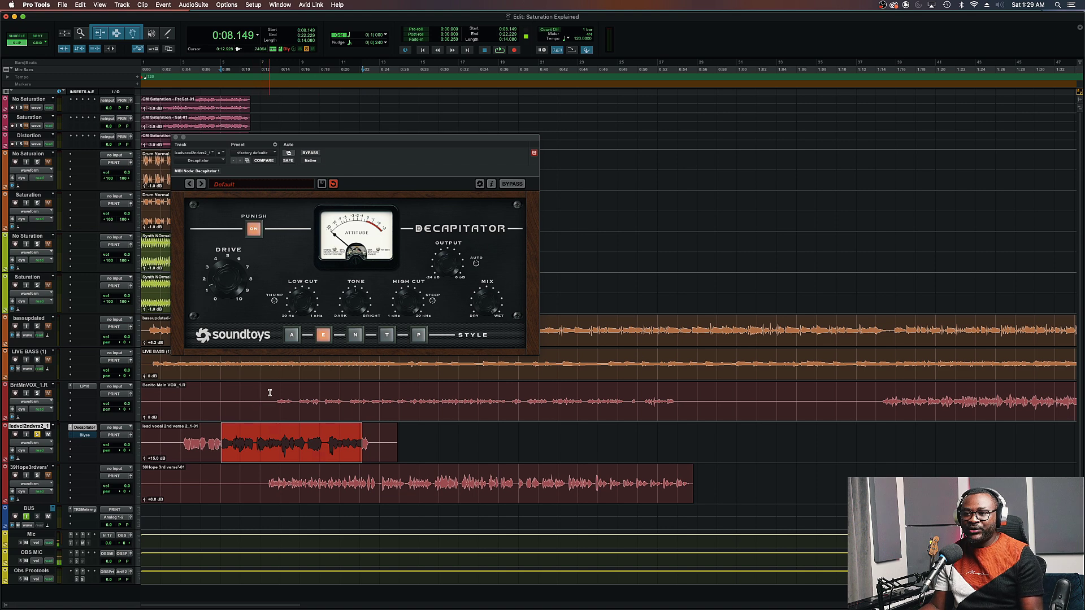
{"action": "left_click_drag", "start_coordinate": [272, 393], "coordinate": [400, 399]}
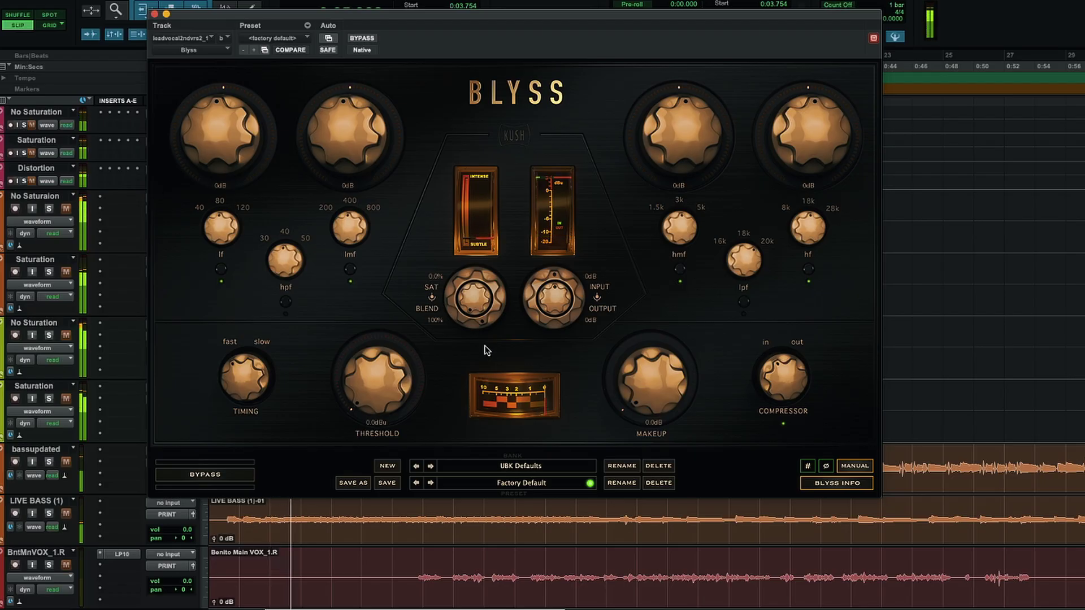
{"action": "left_click_drag", "start_coordinate": [473, 309], "coordinate": [477, 249]}
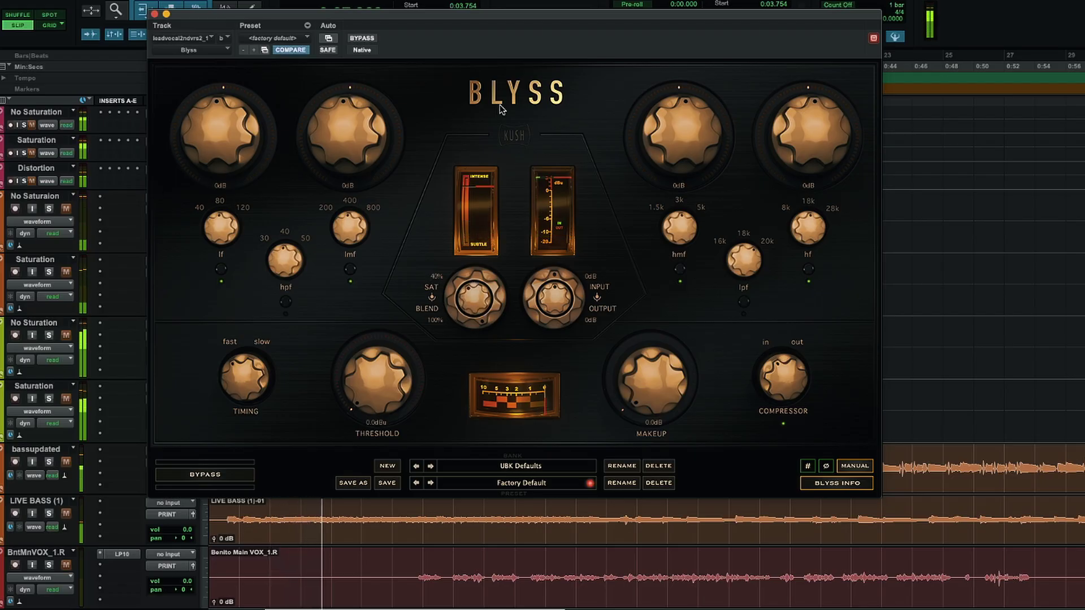
{"action": "left_click_drag", "start_coordinate": [478, 302], "coordinate": [480, 261]}
{"action": "left_click_drag", "start_coordinate": [493, 17], "coordinate": [397, 43]}
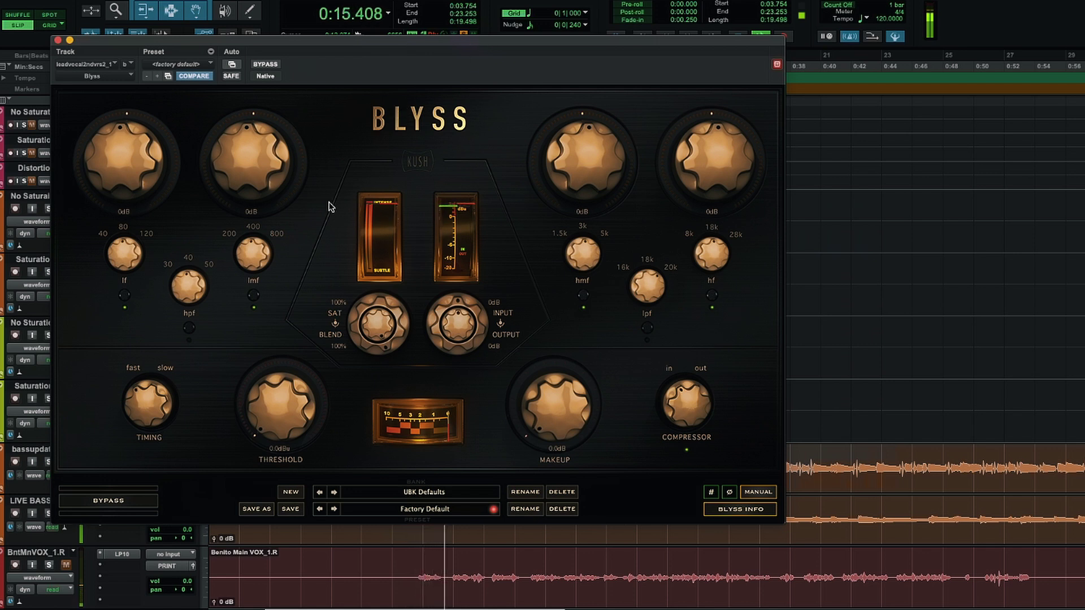
Compare the vocal repeatedly with Blyss bypassed and active at full saturation, and stop playback.
{"action": "left_click", "coordinate": [260, 64]}
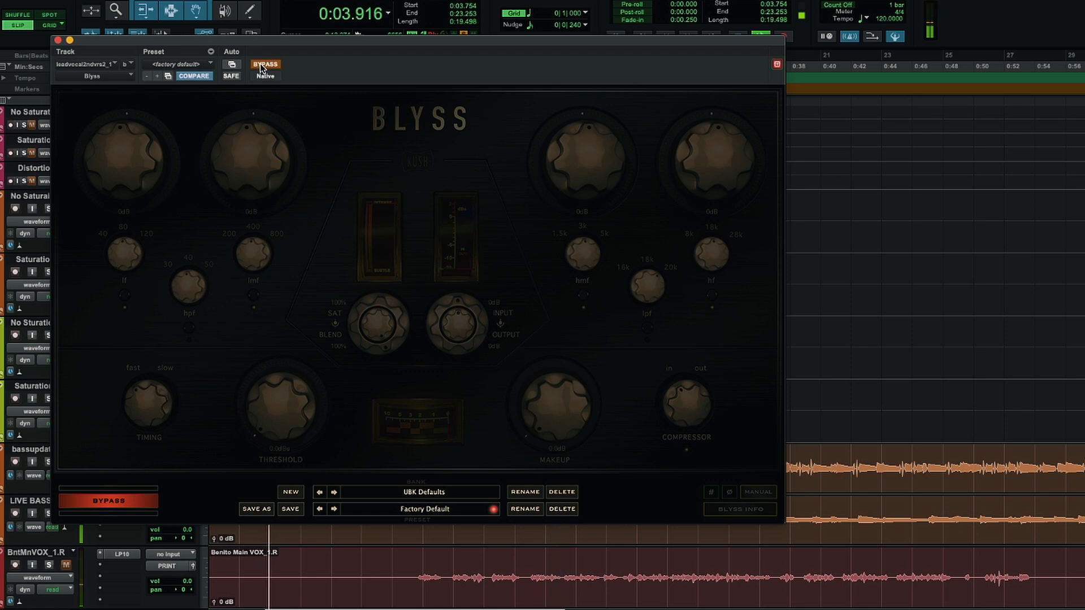
{"action": "left_click", "coordinate": [260, 64]}
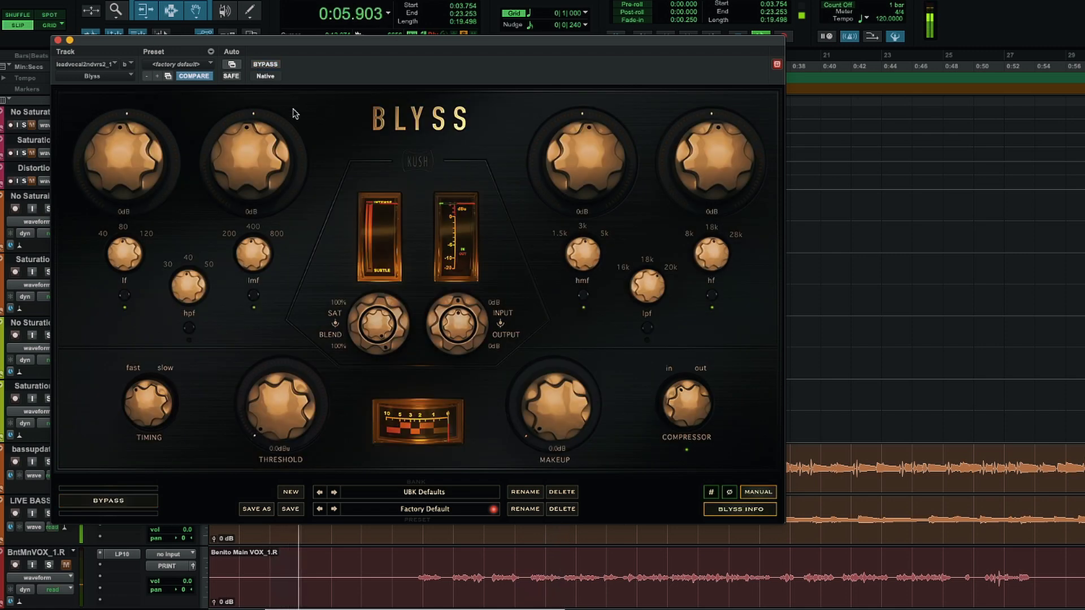
{"action": "left_click", "coordinate": [264, 65]}
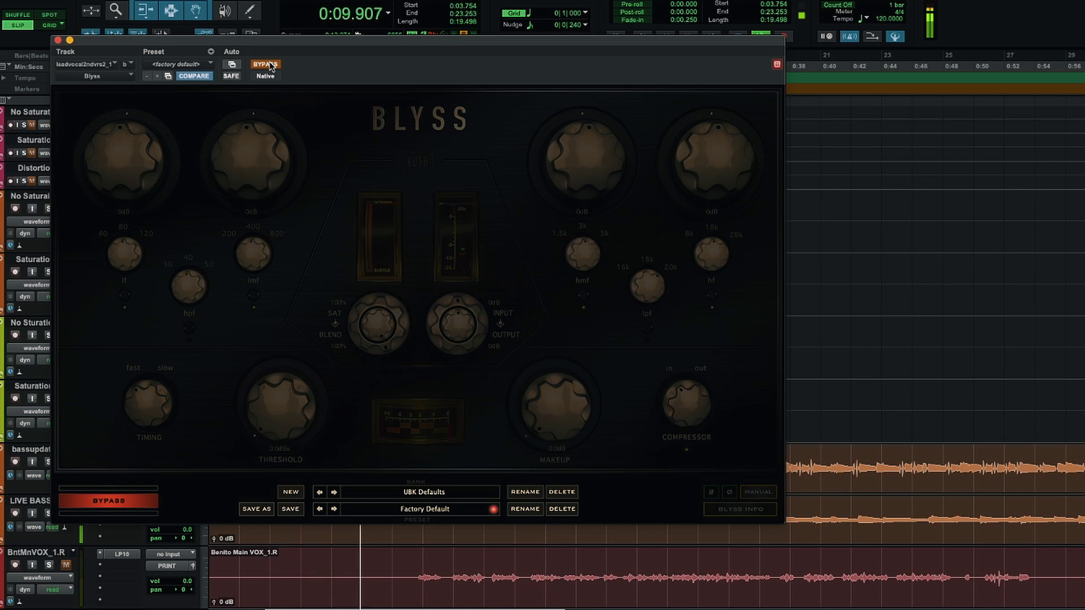
{"action": "left_click", "coordinate": [273, 65]}
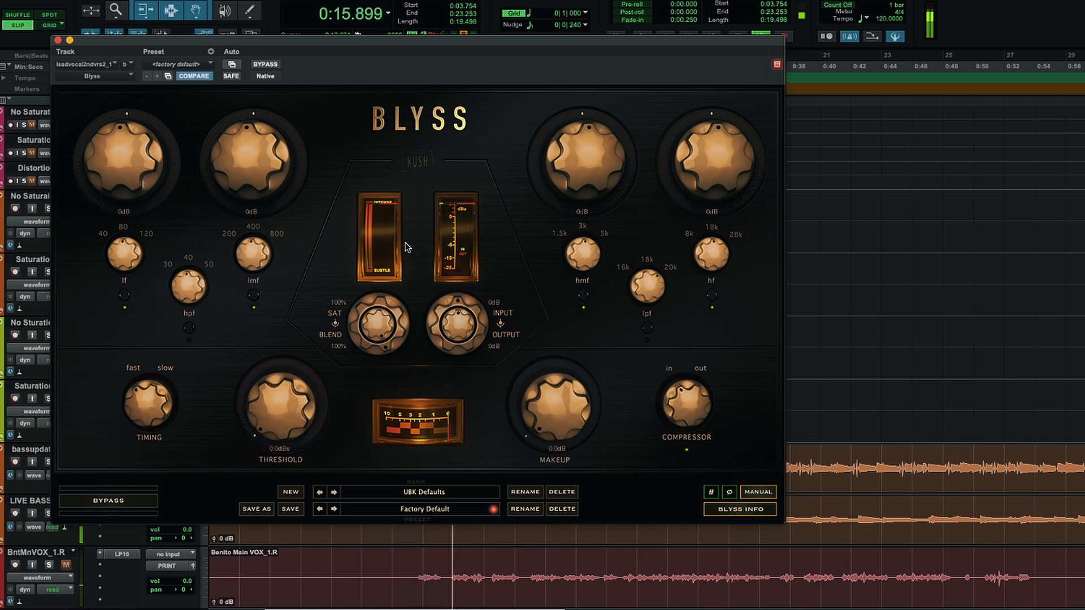
{"action": "left_click", "coordinate": [271, 65]}
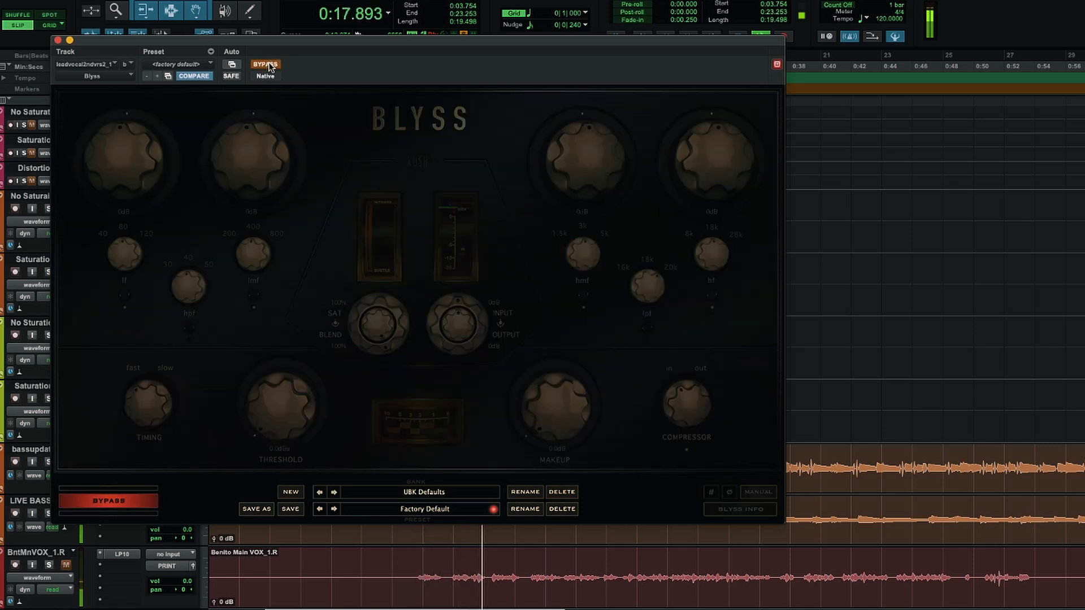
{"action": "left_click", "coordinate": [265, 64]}
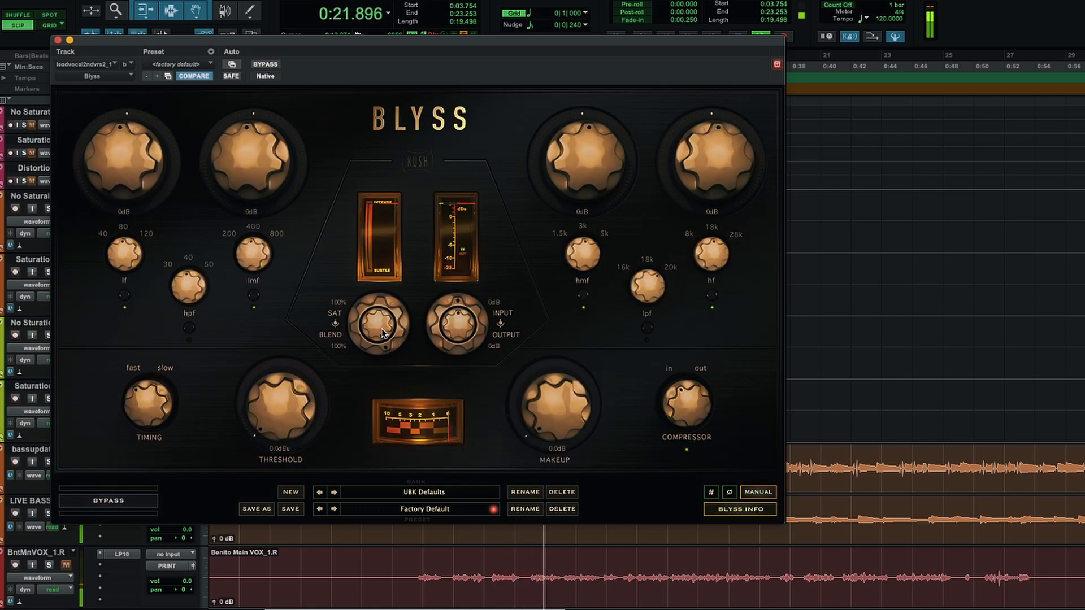
{"action": "key", "text": "space"}
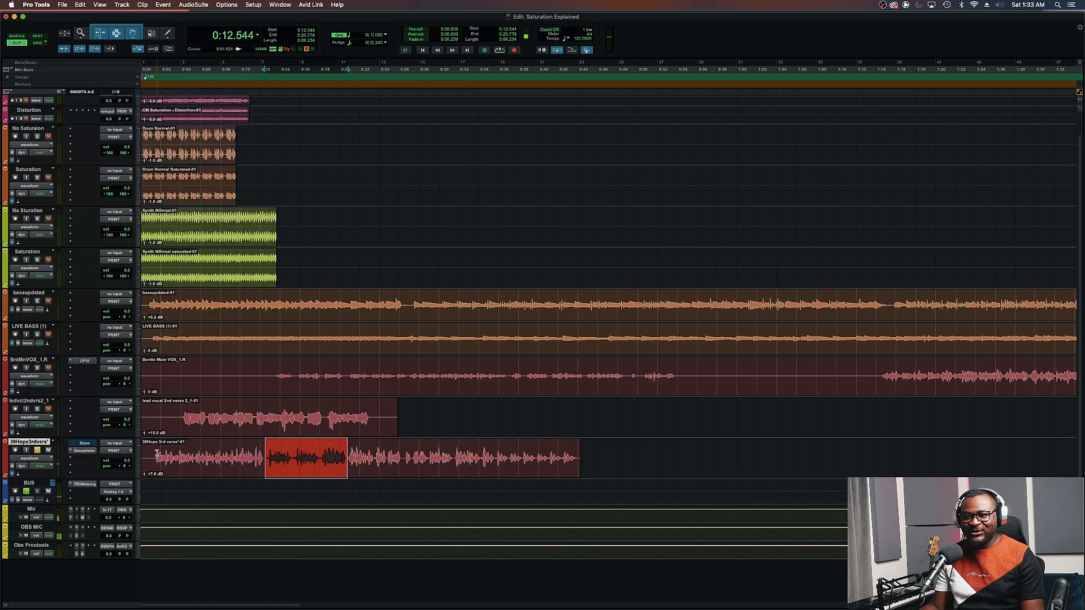
Select the third-verse vocal from 0:01.024 to 0:18.218 and play it through Decapitator in style A with the drive at about 3.
{"action": "left_click_drag", "start_coordinate": [151, 454], "coordinate": [322, 458]}
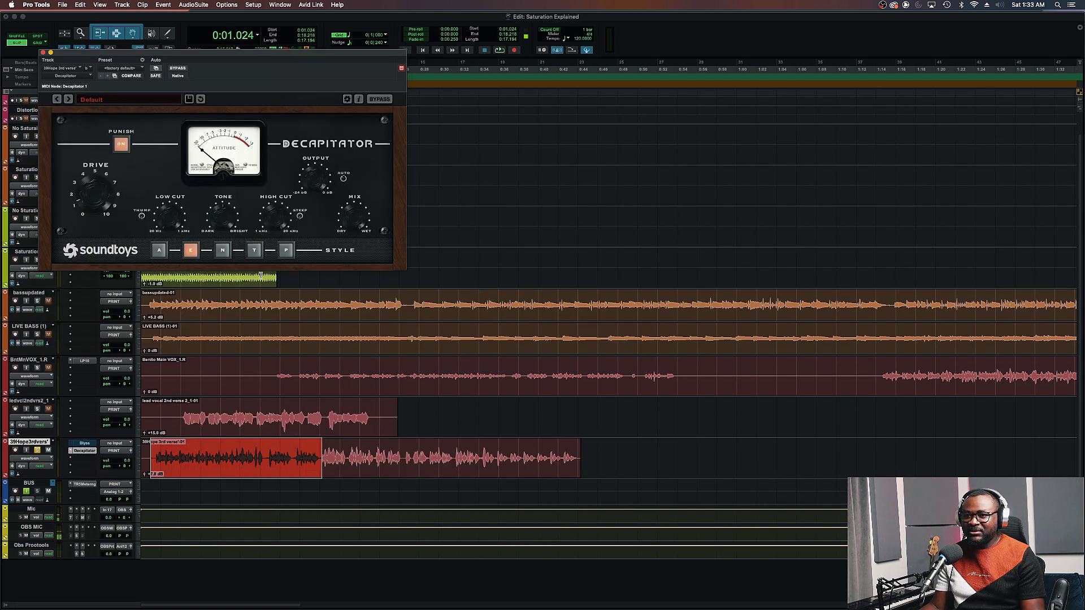
{"action": "key", "text": "space"}
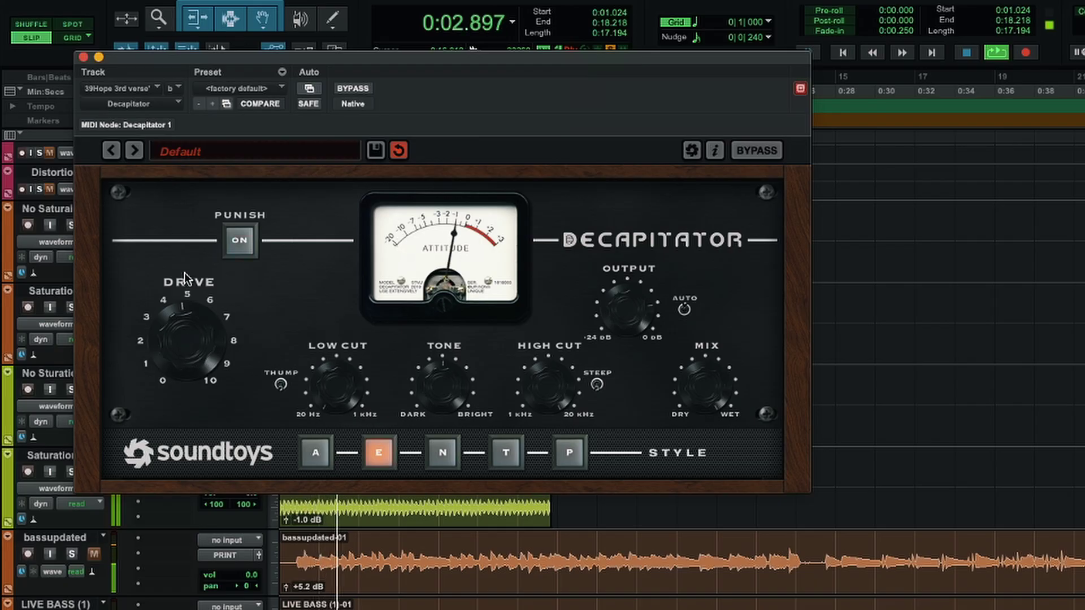
{"action": "scroll", "coordinate": [184, 272], "scroll_direction": "down", "scroll_amount": 5}
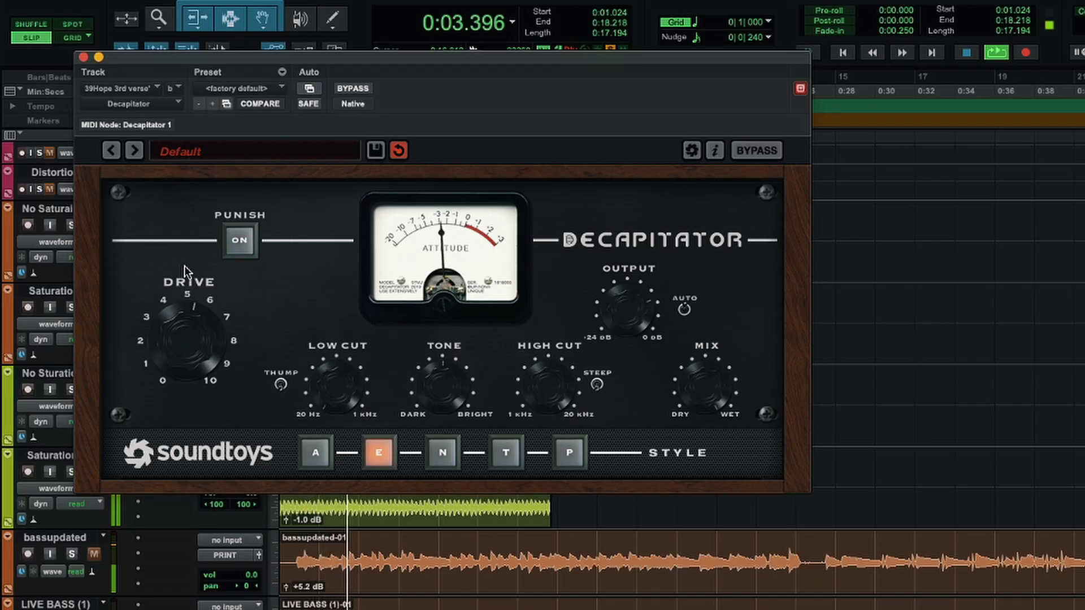
{"action": "left_click", "coordinate": [316, 454]}
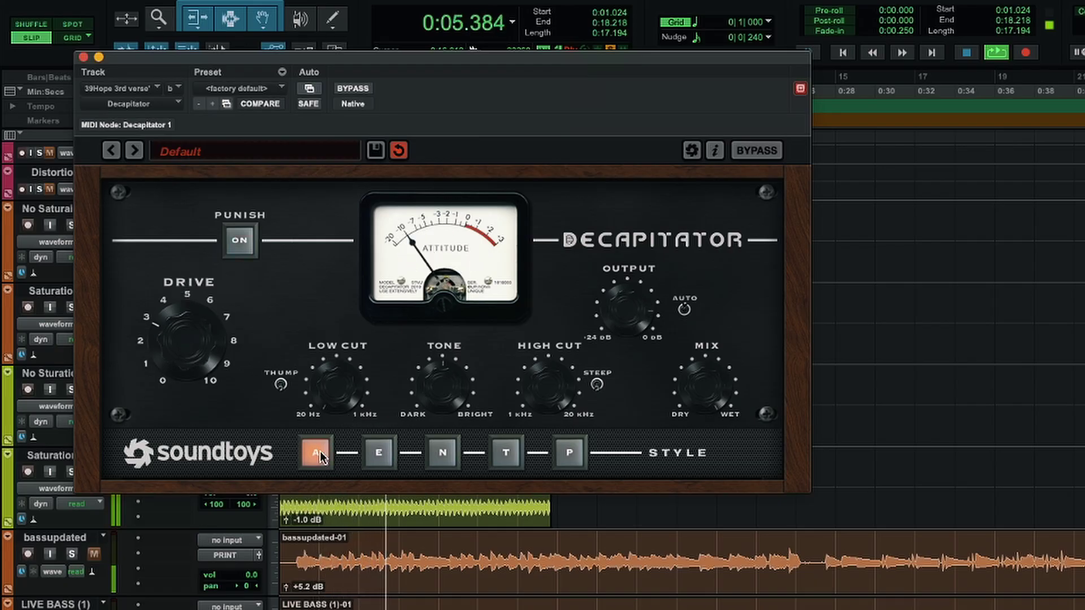
Audition Decapitator's N style on the third-verse vocal, raising the drive to about 5 and returning it to about 3.
{"action": "left_click", "coordinate": [452, 455]}
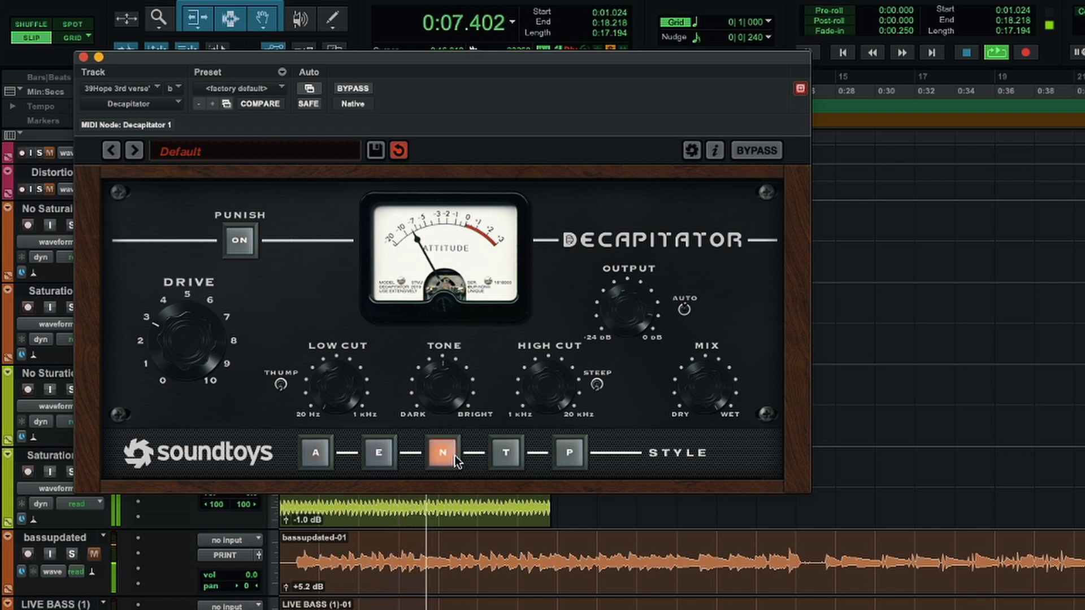
{"action": "scroll", "coordinate": [186, 347], "scroll_direction": "up", "scroll_amount": 2}
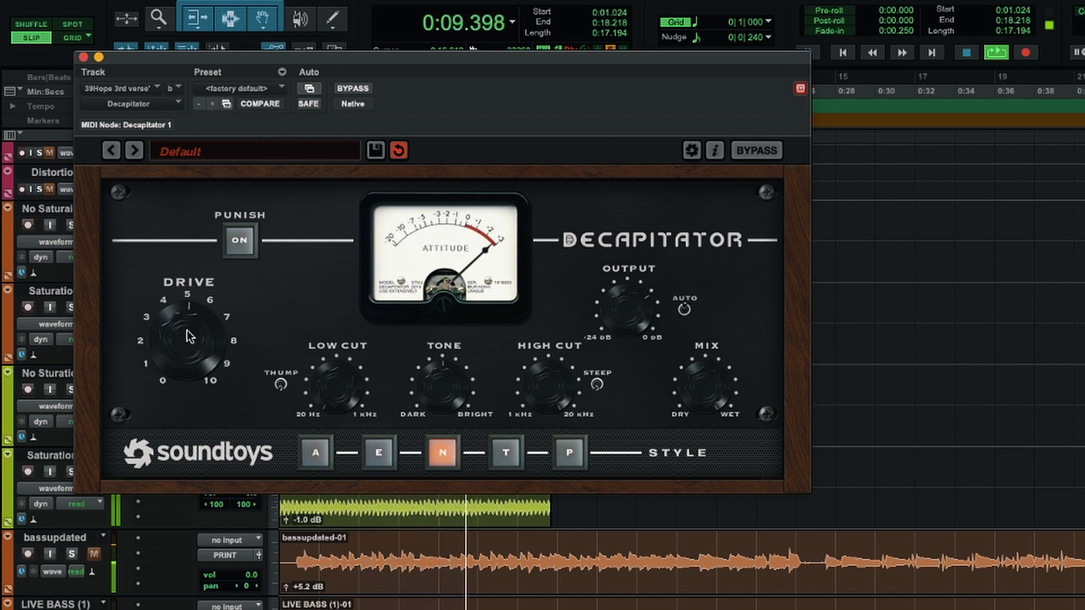
{"action": "scroll", "coordinate": [187, 356], "scroll_direction": "down", "scroll_amount": 1}
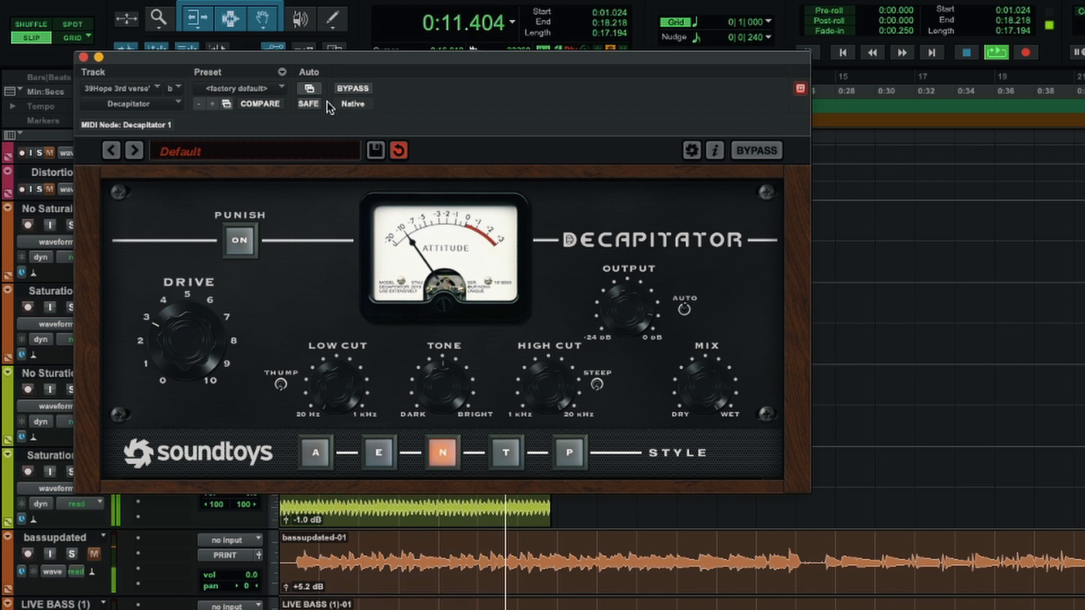
Compare the third-verse vocal with Decapitator bypassed and active in style N, and stop playback.
{"action": "left_click", "coordinate": [340, 90]}
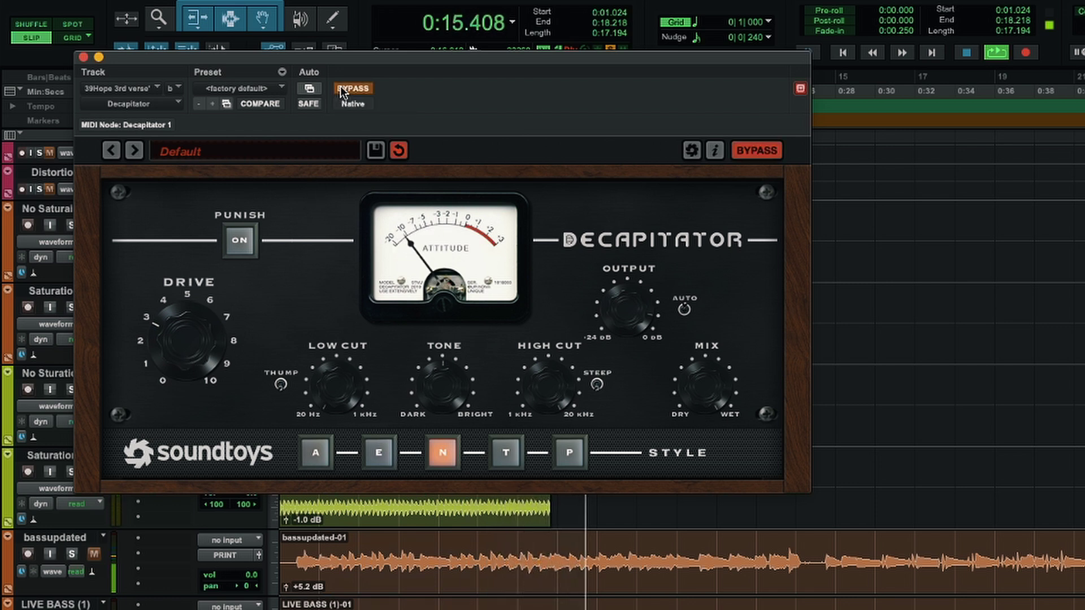
{"action": "left_click", "coordinate": [341, 88]}
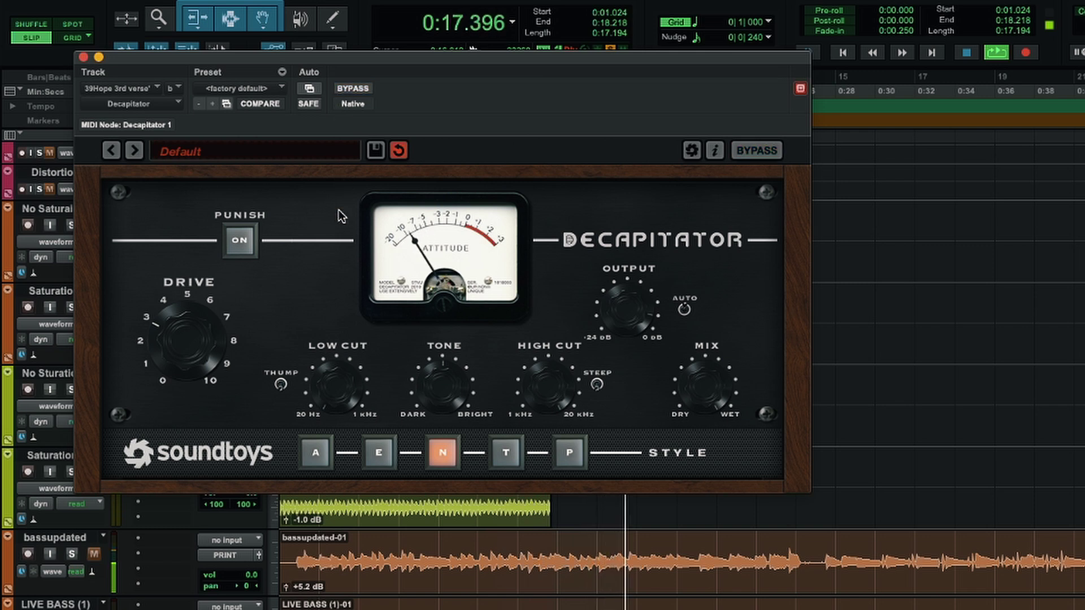
{"action": "key", "text": "space"}
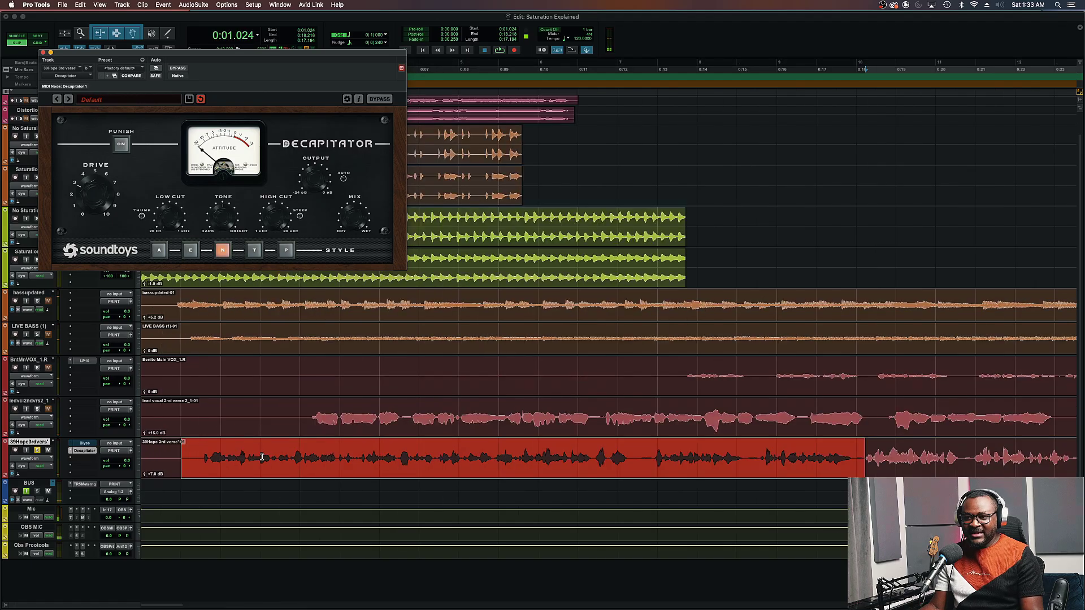
Delete the first 1:12.618 of the main vocal clip, move the remaining clip to the session start, and solo its track.
{"action": "key", "text": "super+bracketleft"}
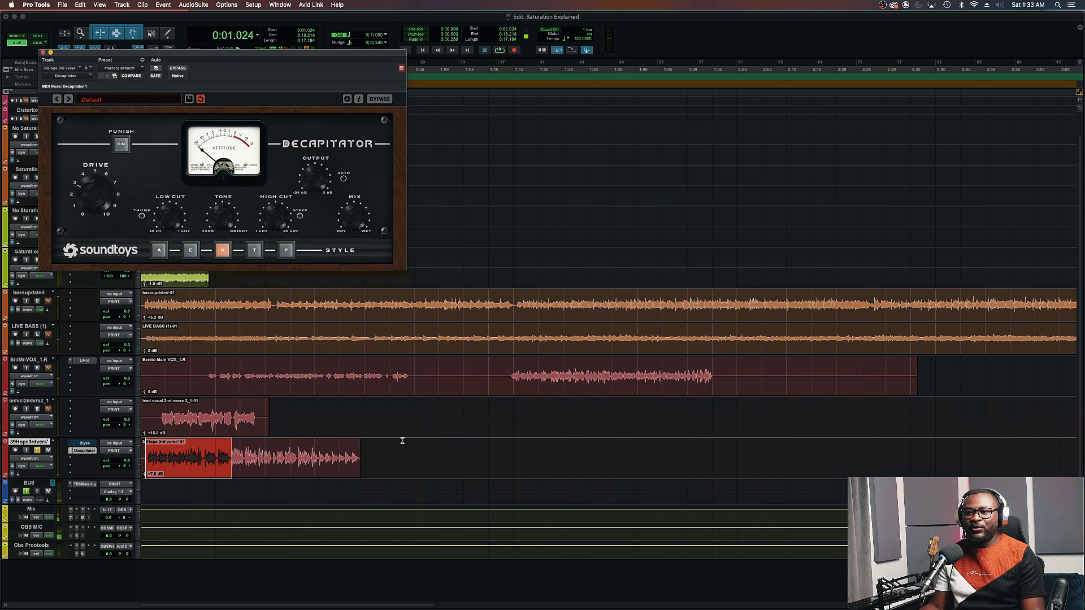
{"action": "left_click", "coordinate": [501, 375]}
{"action": "key", "text": "shift+Return"}
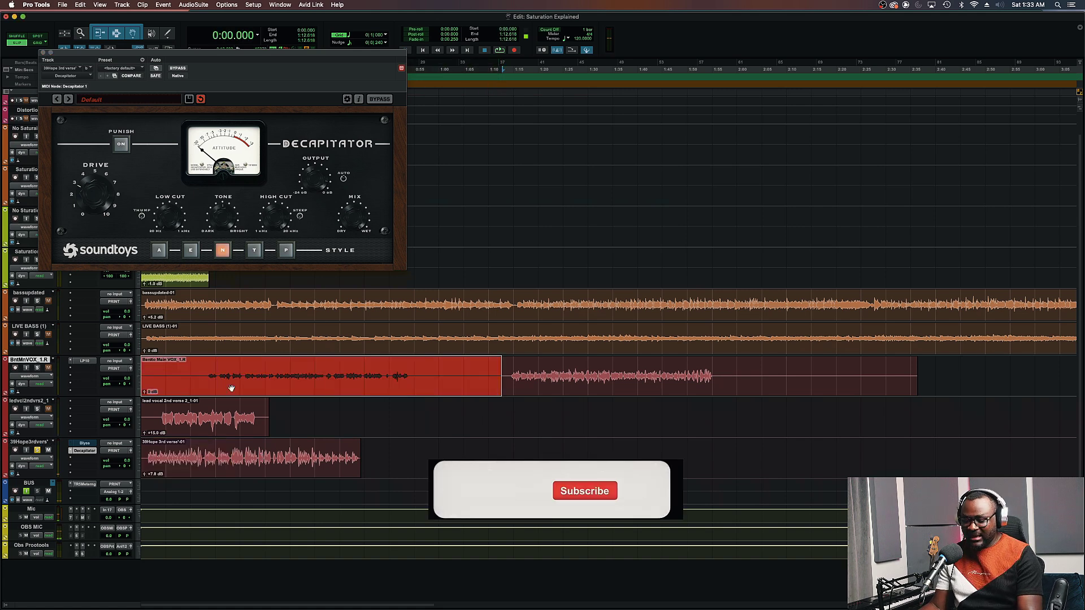
{"action": "key", "text": "Delete"}
{"action": "left_click_drag", "start_coordinate": [523, 386], "coordinate": [40, 382]}
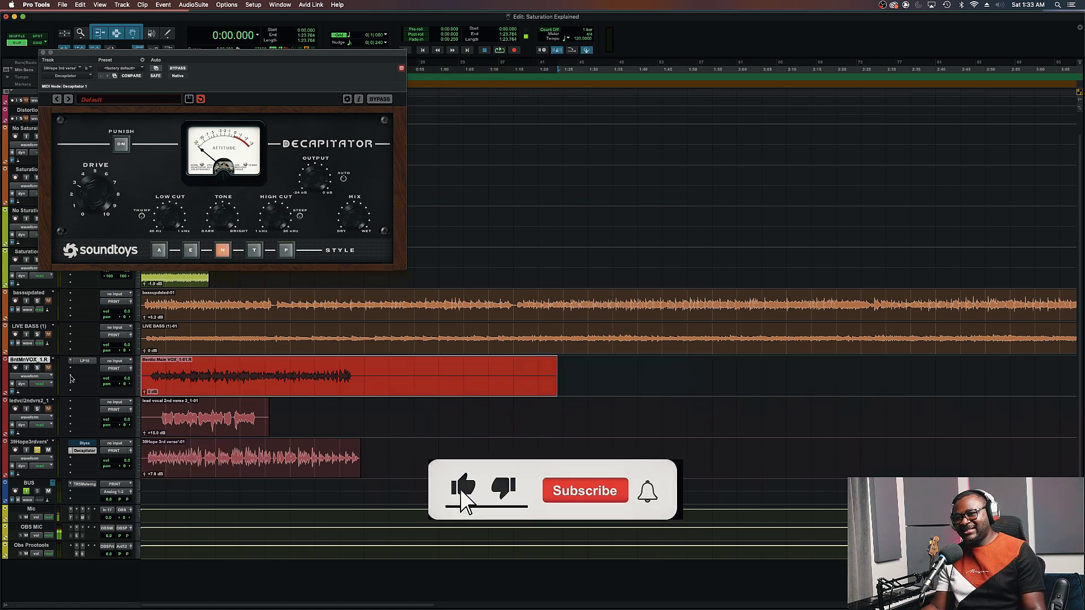
{"action": "left_click", "coordinate": [36, 367]}
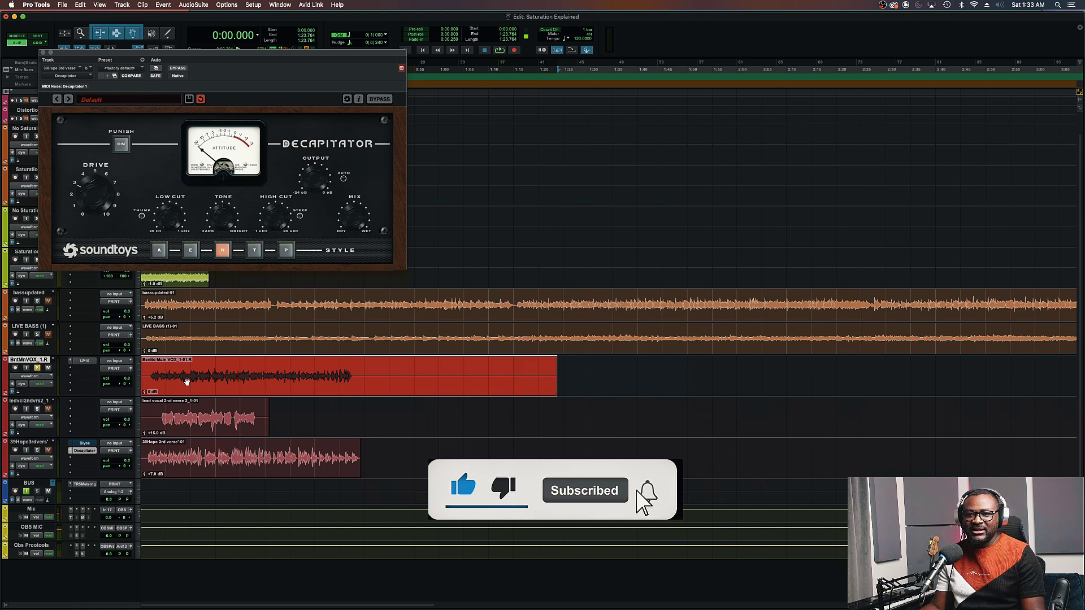
{"action": "left_click", "coordinate": [147, 373]}
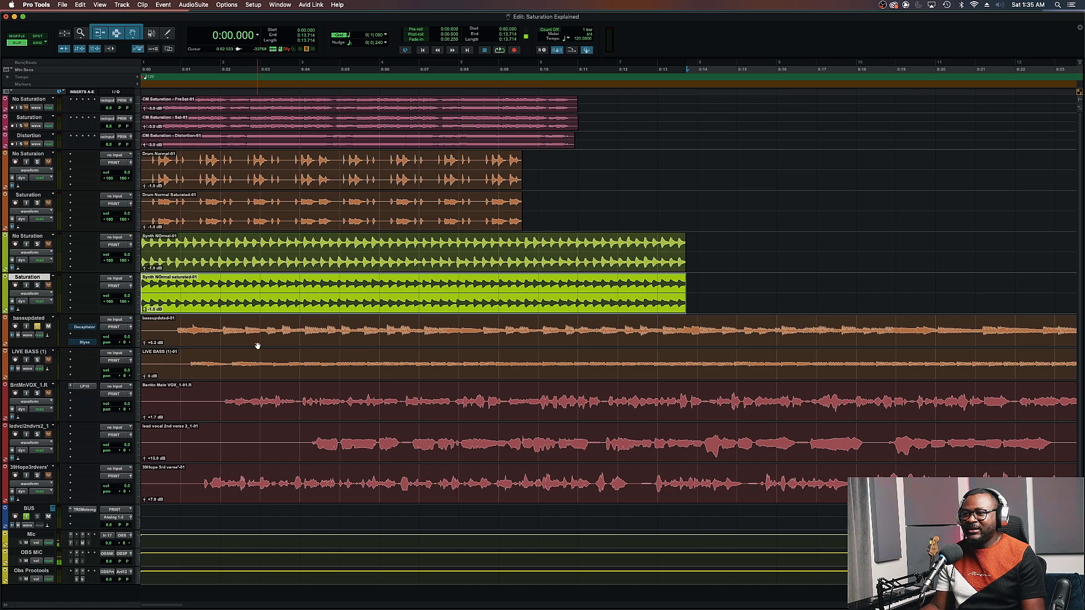
Select the bassupdated clip from 1:21.066 to 3:13.024 and play the selection.
{"action": "key", "text": "super+bracketleft"}
{"action": "key", "text": "super+bracketleft"}
{"action": "key", "text": "super+bracketleft"}
{"action": "key", "text": "super+bracketleft"}
{"action": "left_click_drag", "start_coordinate": [341, 328], "coordinate": [620, 328]}
{"action": "key", "text": "space"}
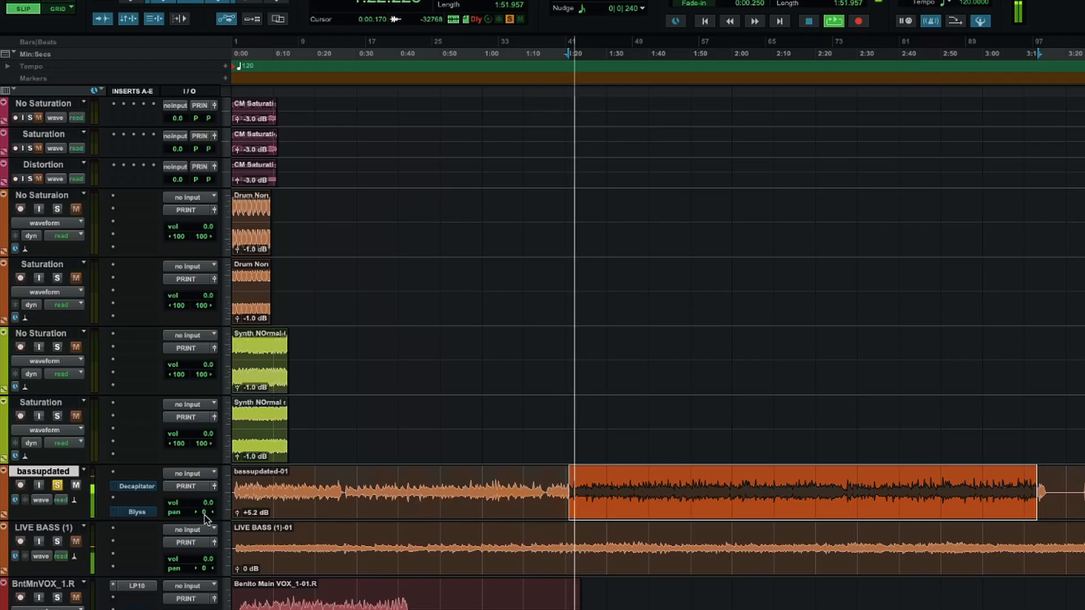
Open Decapitator on the bassupdated track and compare the bass with it active in style N and bypassed.
{"action": "left_click", "coordinate": [137, 486]}
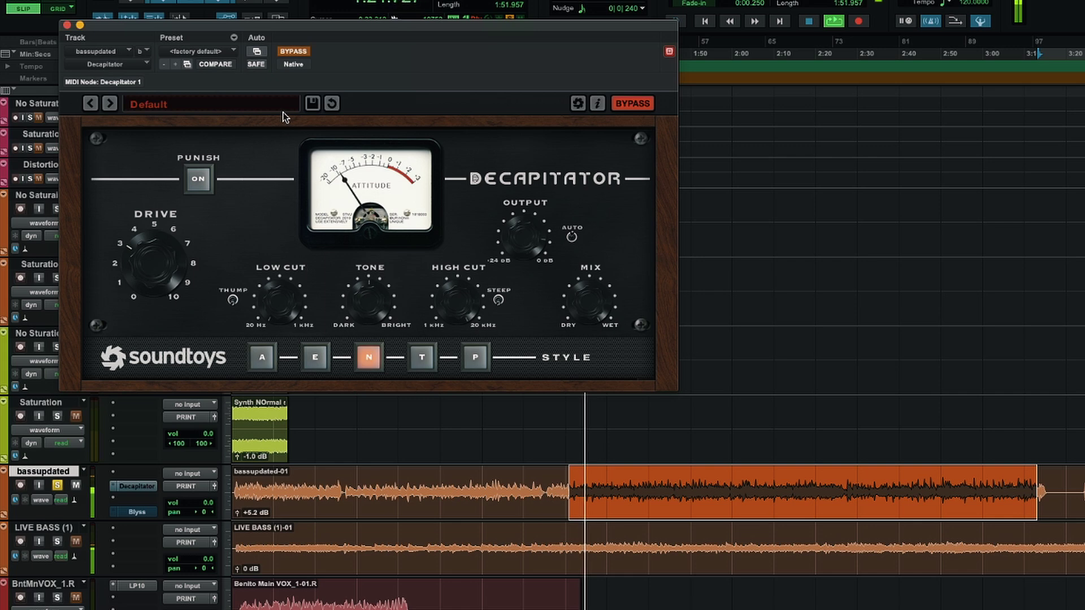
{"action": "left_click_drag", "start_coordinate": [245, 34], "coordinate": [385, 68]}
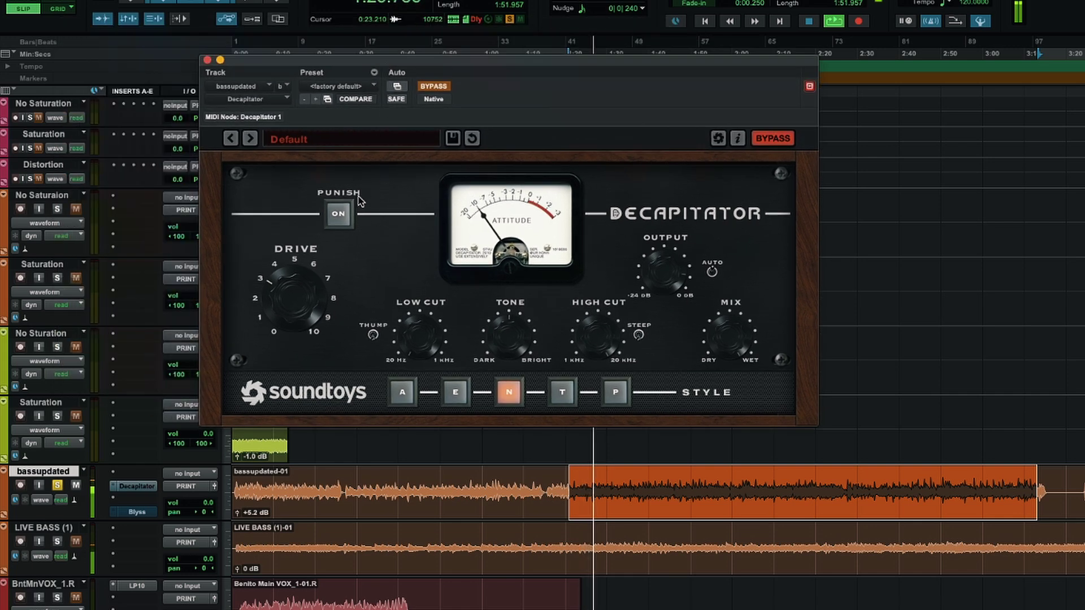
{"action": "left_click", "coordinate": [433, 87]}
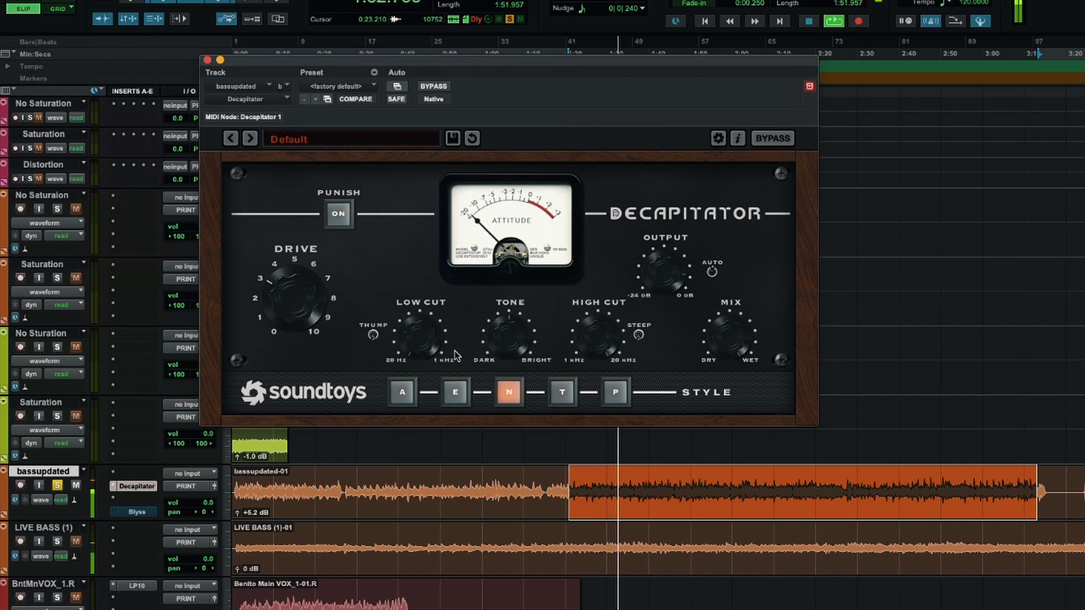
{"action": "left_click", "coordinate": [434, 88]}
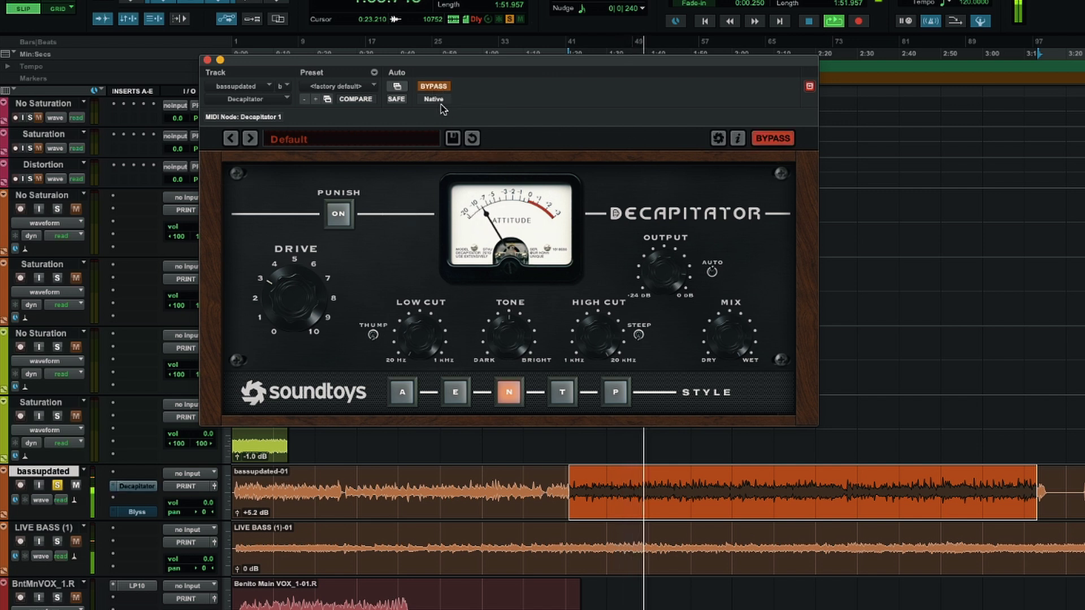
{"action": "left_click", "coordinate": [439, 86]}
Raise Decapitator's drive to about 5 and audition styles A and E on the bass.
{"action": "left_click_drag", "start_coordinate": [306, 297], "coordinate": [307, 294]}
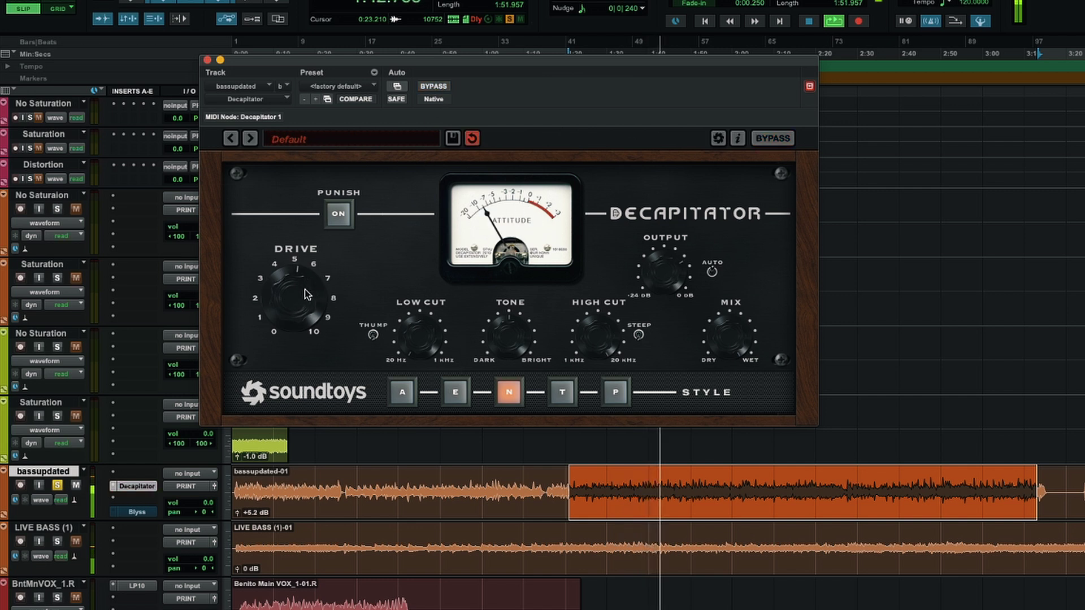
{"action": "left_click", "coordinate": [408, 397]}
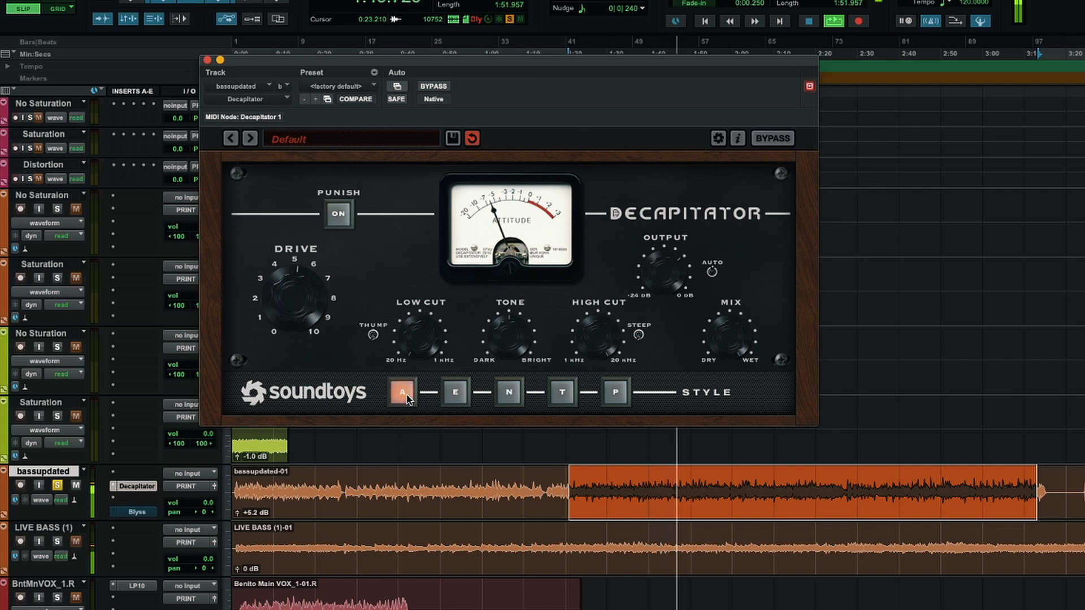
{"action": "left_click", "coordinate": [455, 394]}
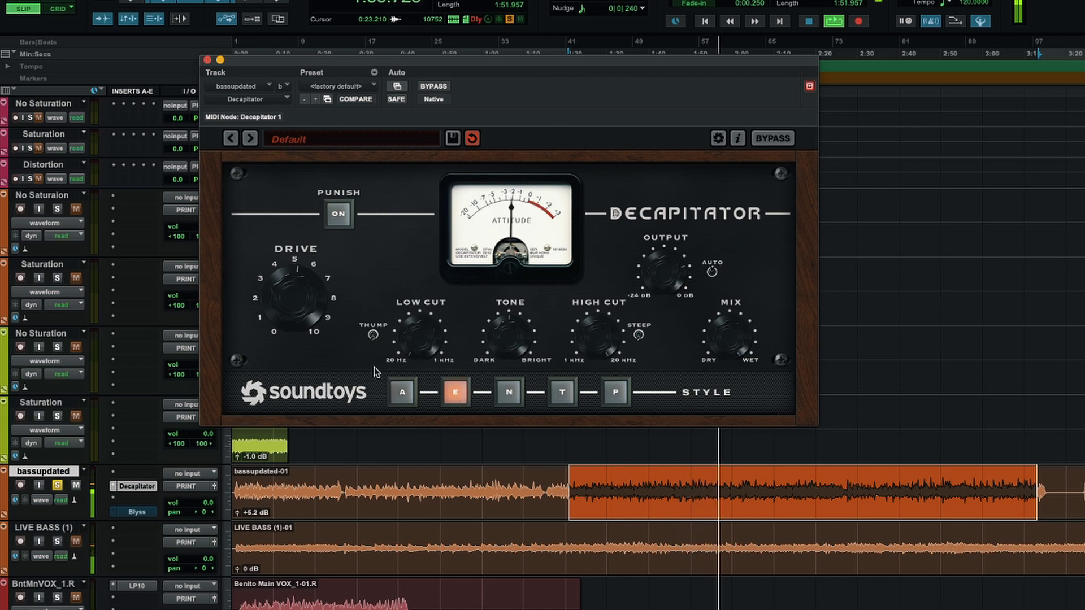
Lower the drive to about 2 in style E and compare the bass with Decapitator bypassed and active.
{"action": "left_click_drag", "start_coordinate": [315, 310], "coordinate": [310, 359]}
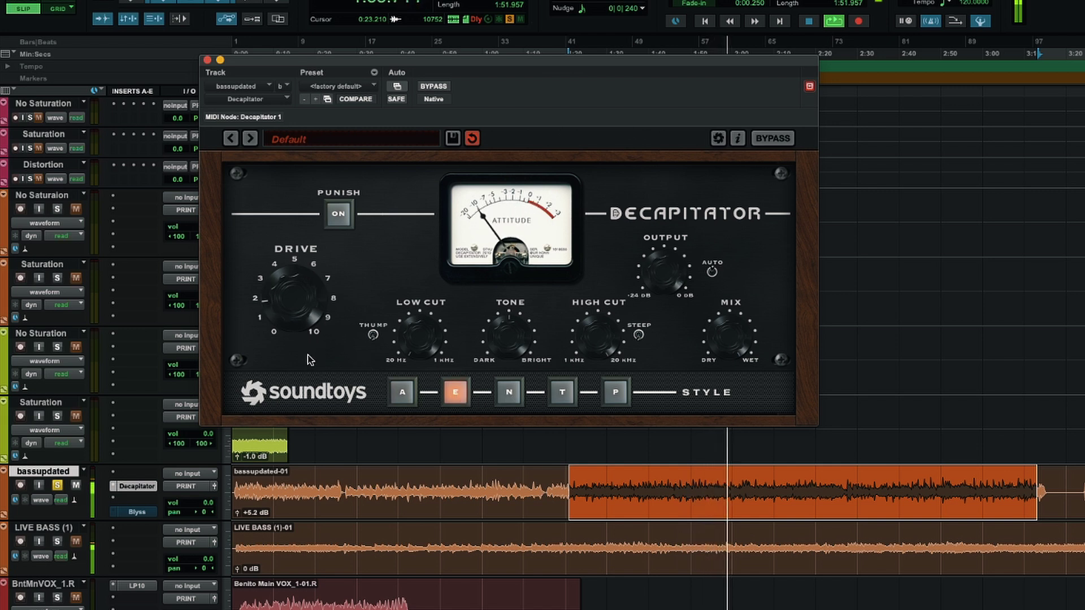
{"action": "left_click", "coordinate": [426, 89]}
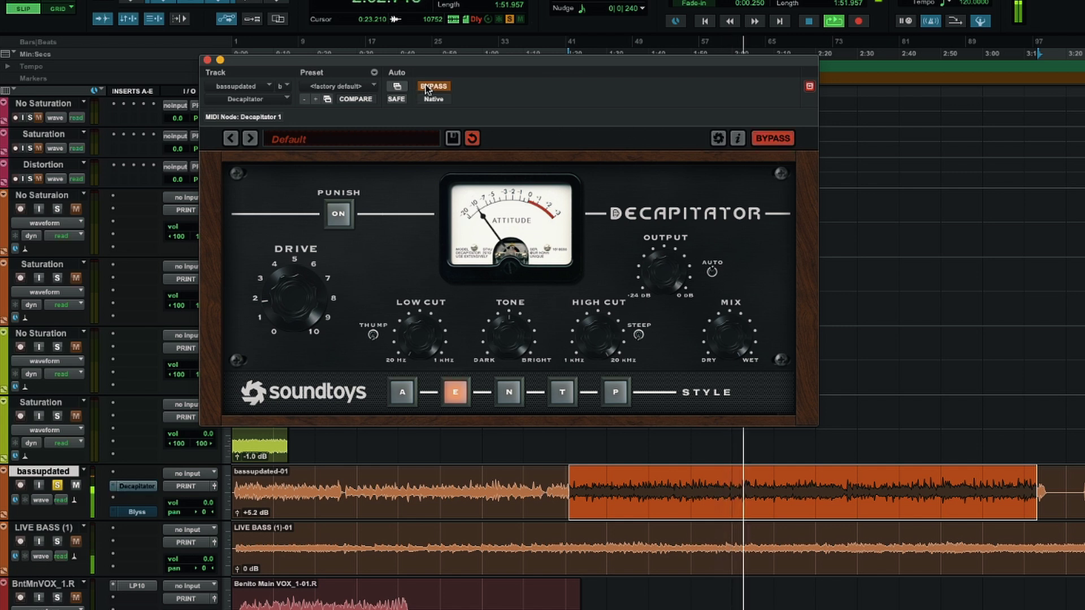
{"action": "left_click", "coordinate": [426, 88]}
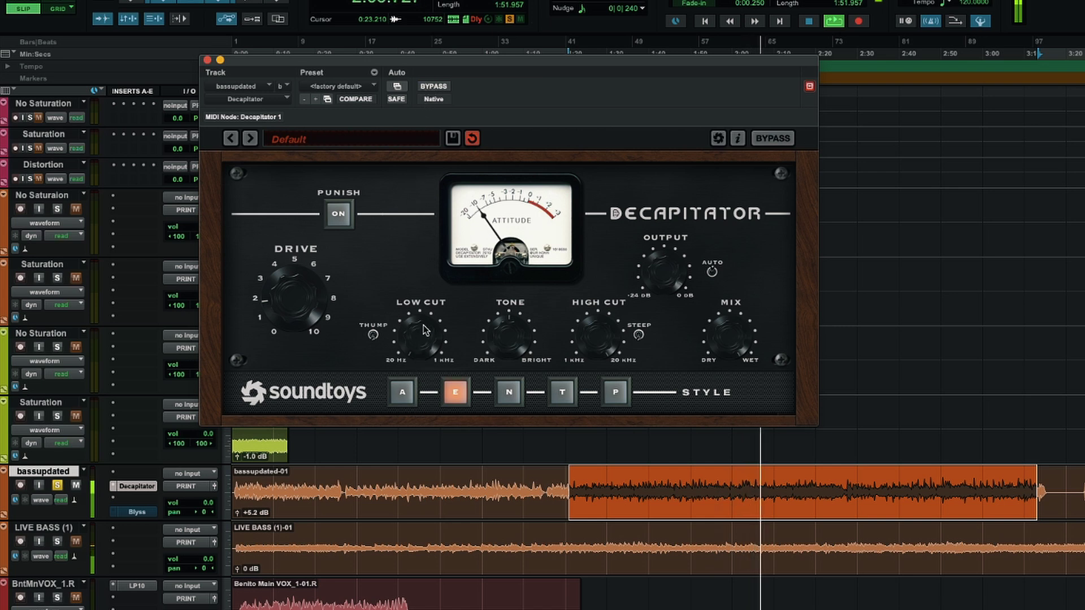
Switch Decapitator to style P with the drive at about 2.5, compare the bass repeatedly against bypass, and stop playback.
{"action": "left_click", "coordinate": [616, 394]}
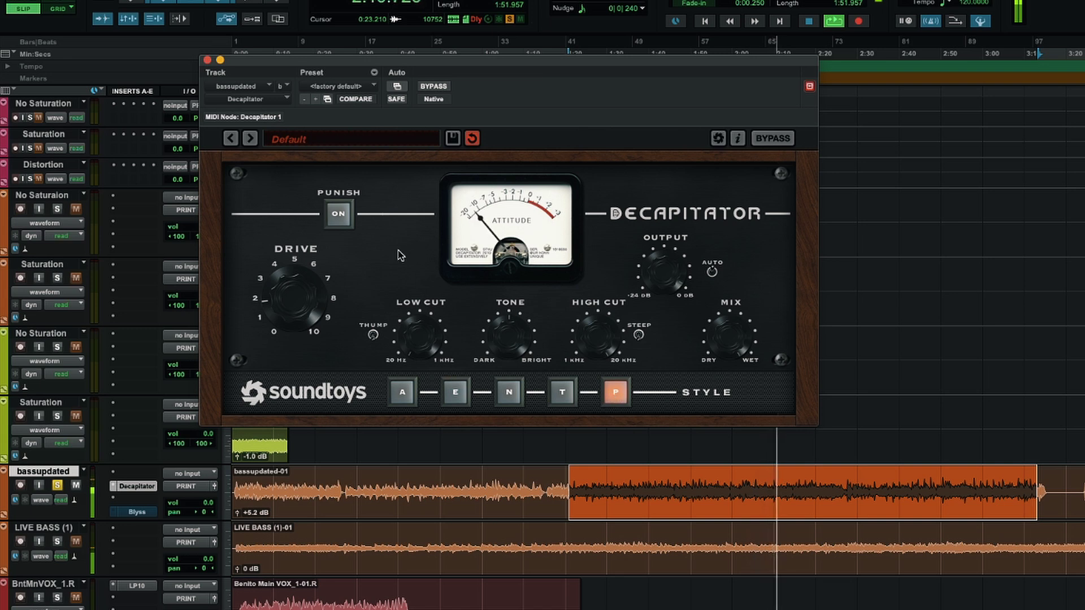
{"action": "left_click_drag", "start_coordinate": [301, 304], "coordinate": [298, 288]}
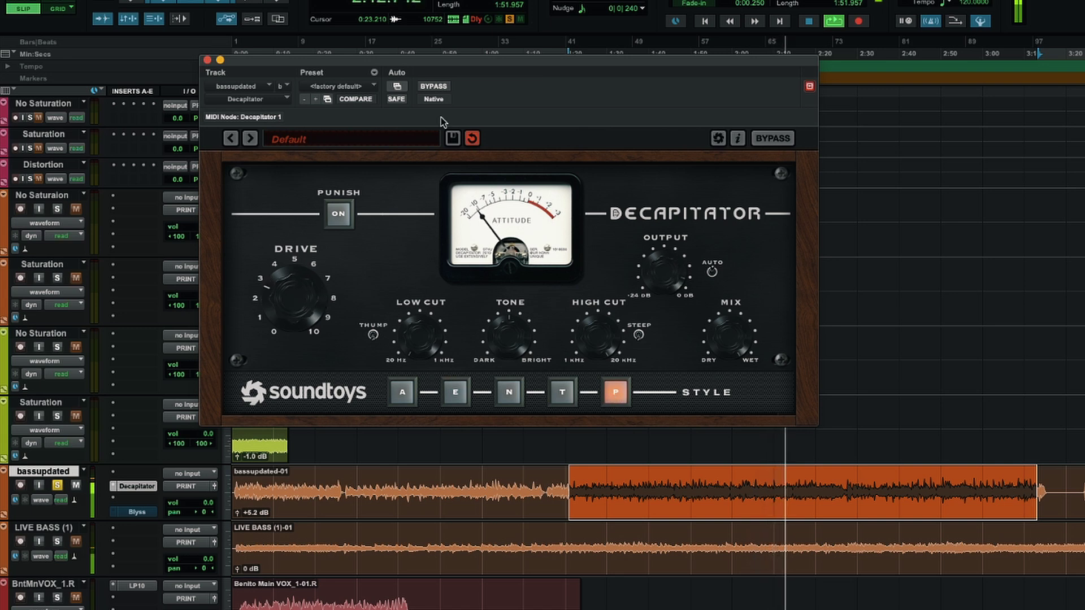
{"action": "left_click", "coordinate": [434, 86]}
{"action": "left_click", "coordinate": [440, 88]}
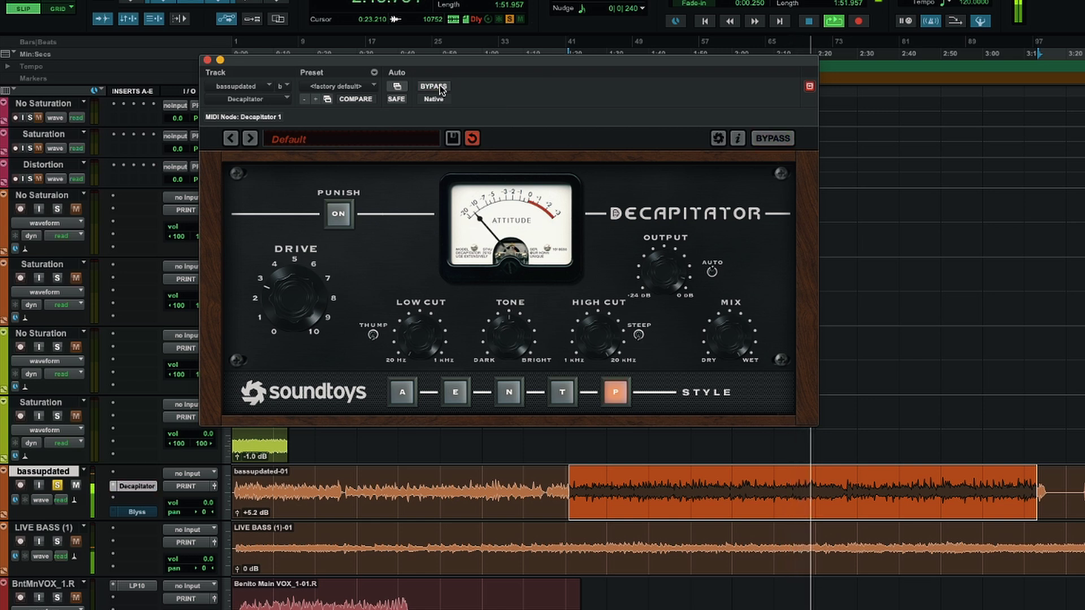
{"action": "left_click", "coordinate": [440, 89]}
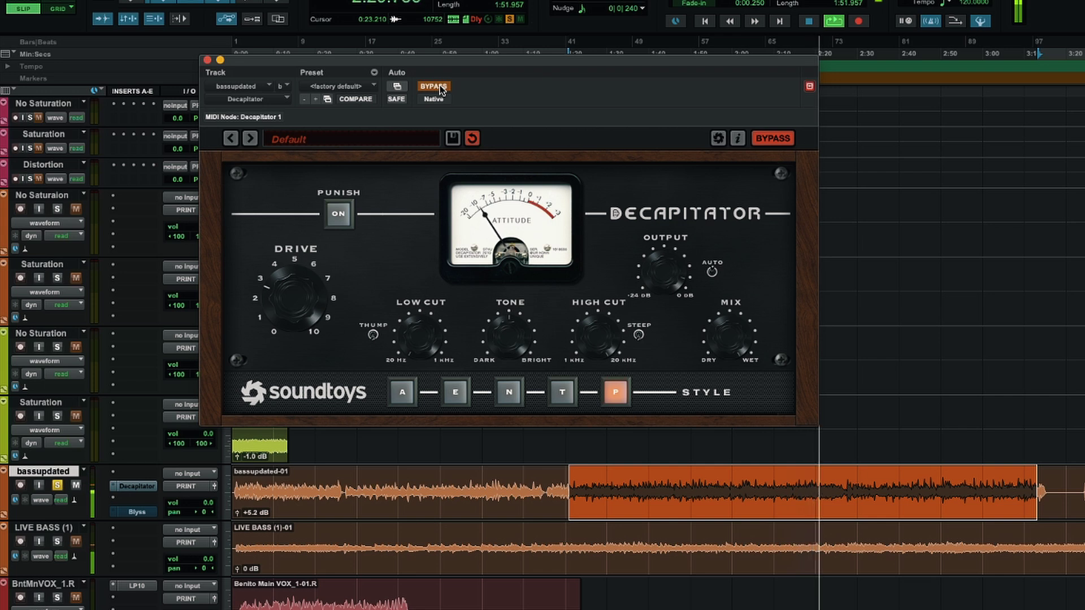
{"action": "left_click", "coordinate": [440, 89]}
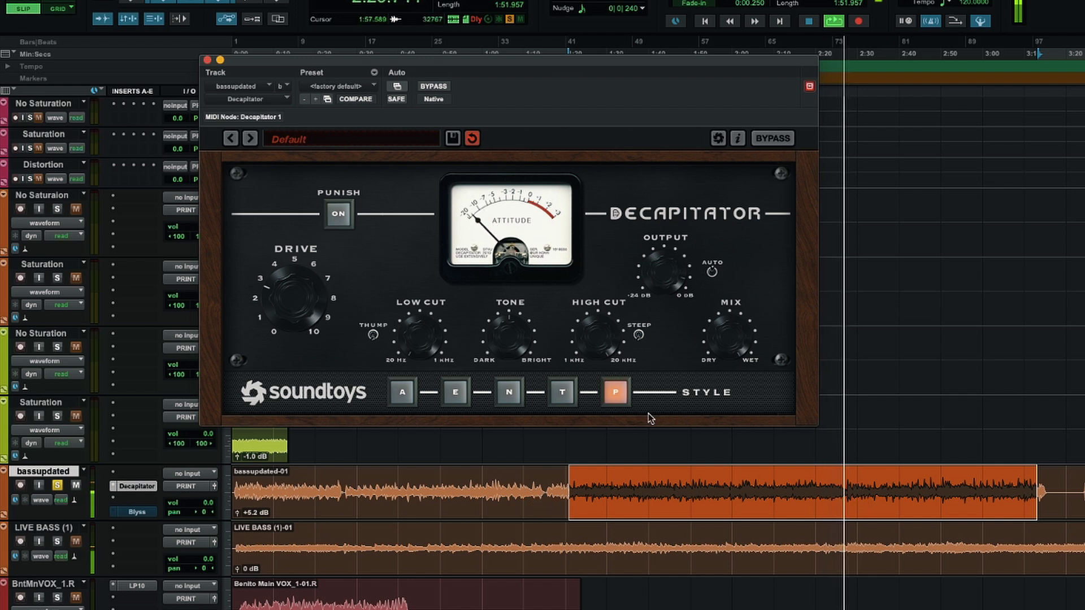
{"action": "left_click", "coordinate": [436, 86]}
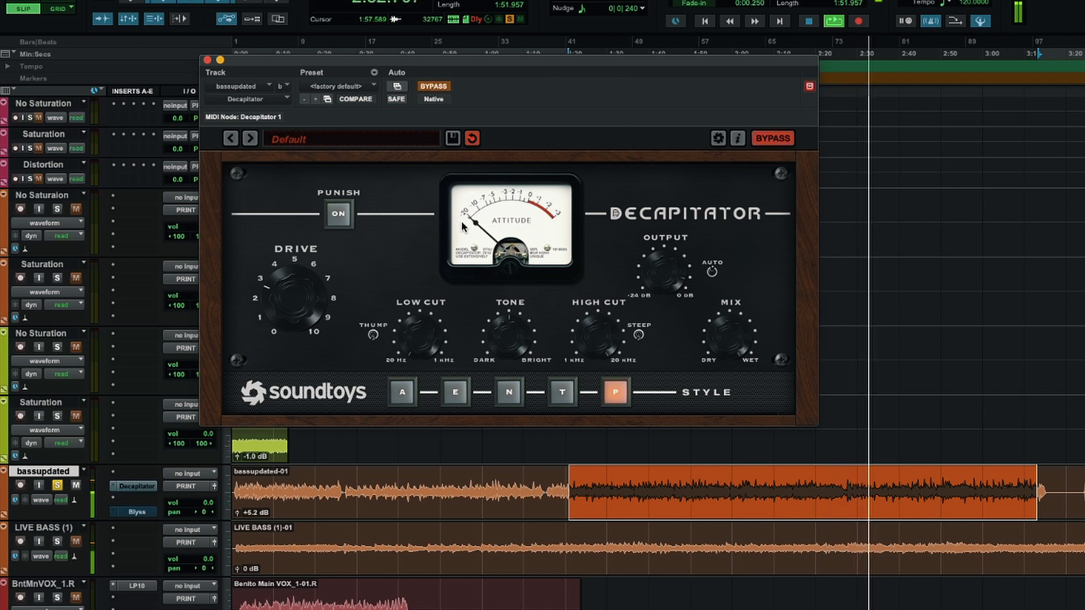
{"action": "left_click", "coordinate": [434, 86]}
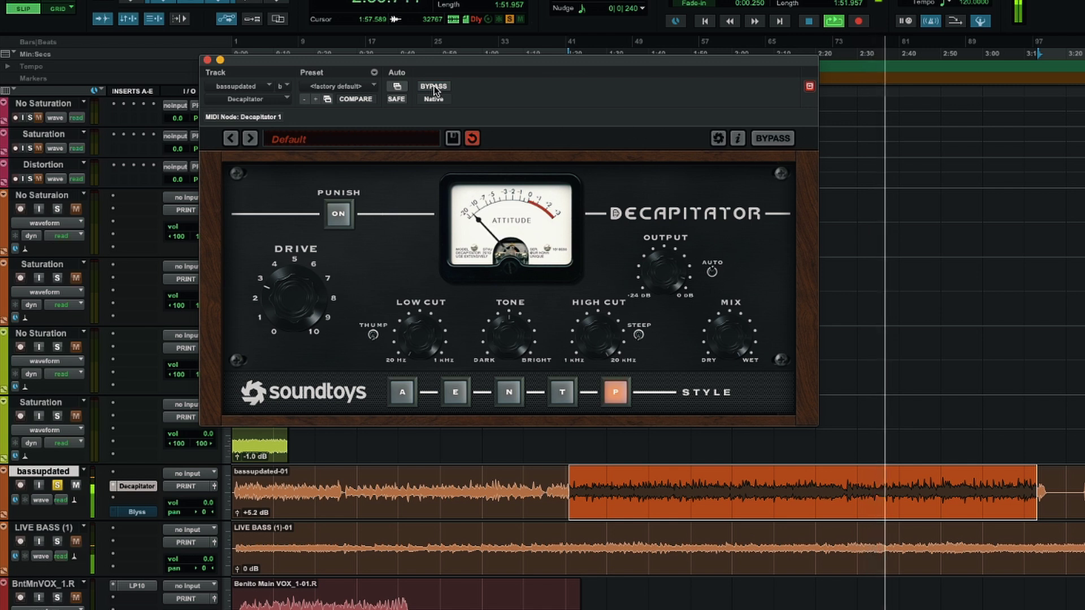
{"action": "left_click", "coordinate": [434, 86]}
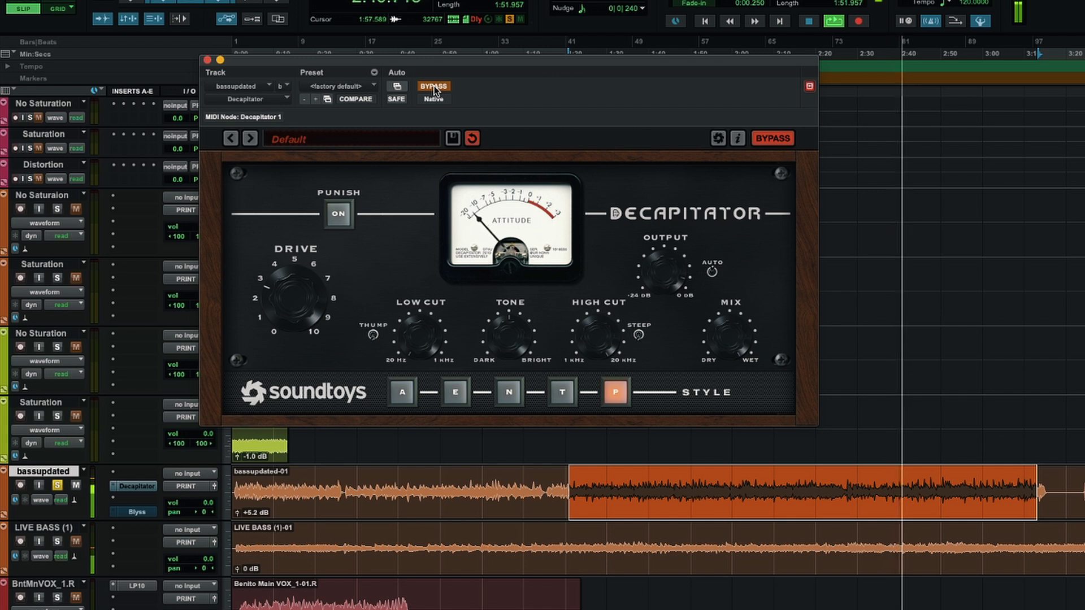
{"action": "left_click", "coordinate": [434, 86]}
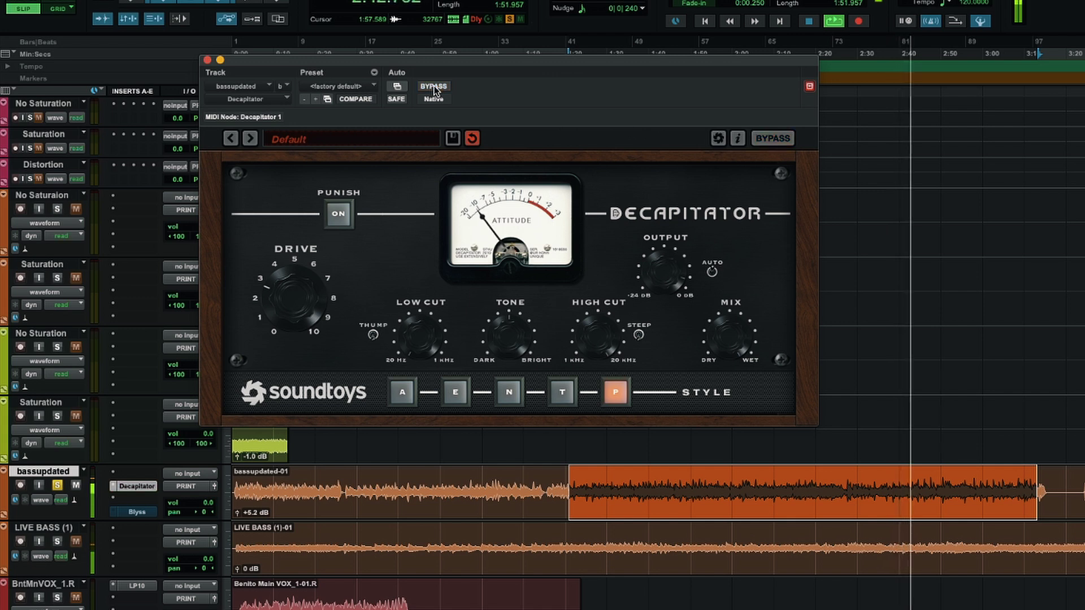
{"action": "key", "text": "space"}
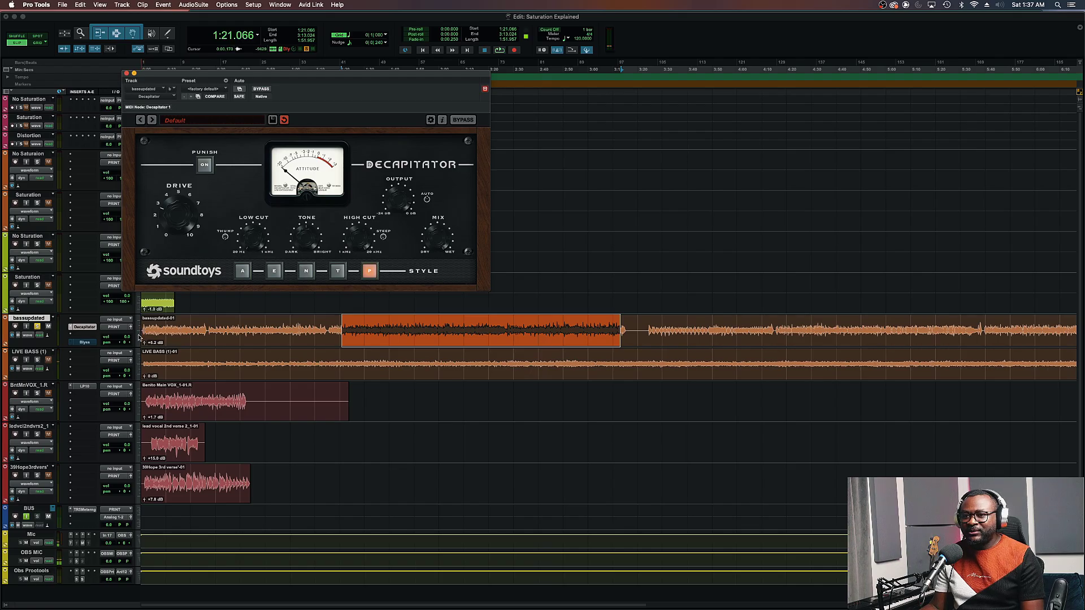
Increase the bassupdated track's height and select its clip from 1:30.282 to about 3:16.8.
{"action": "left_click", "coordinate": [138, 338]}
{"action": "left_click", "coordinate": [151, 353]}
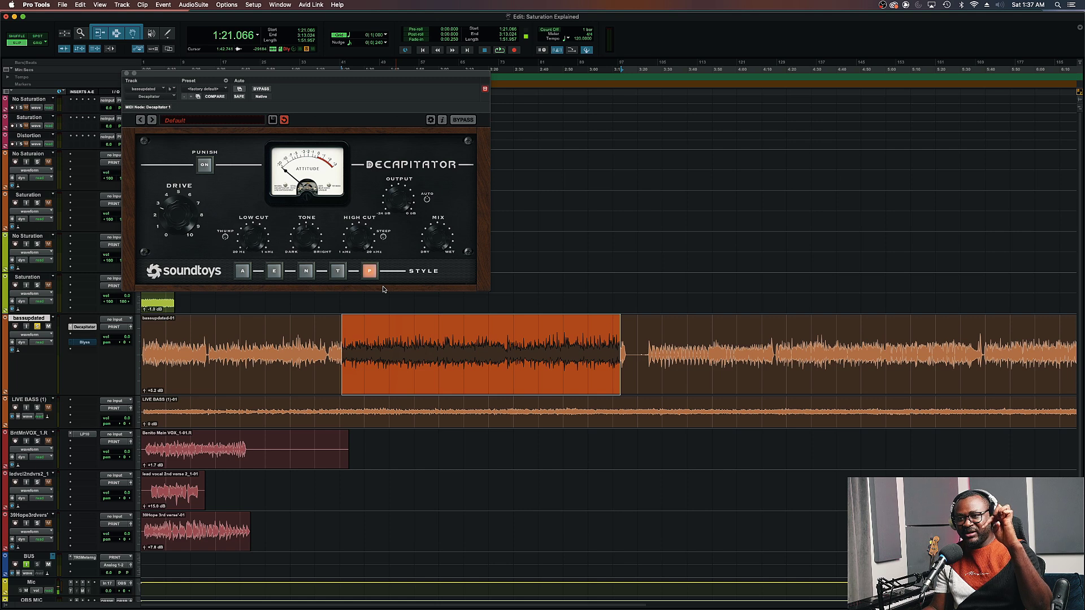
{"action": "left_click_drag", "start_coordinate": [628, 349], "coordinate": [368, 356]}
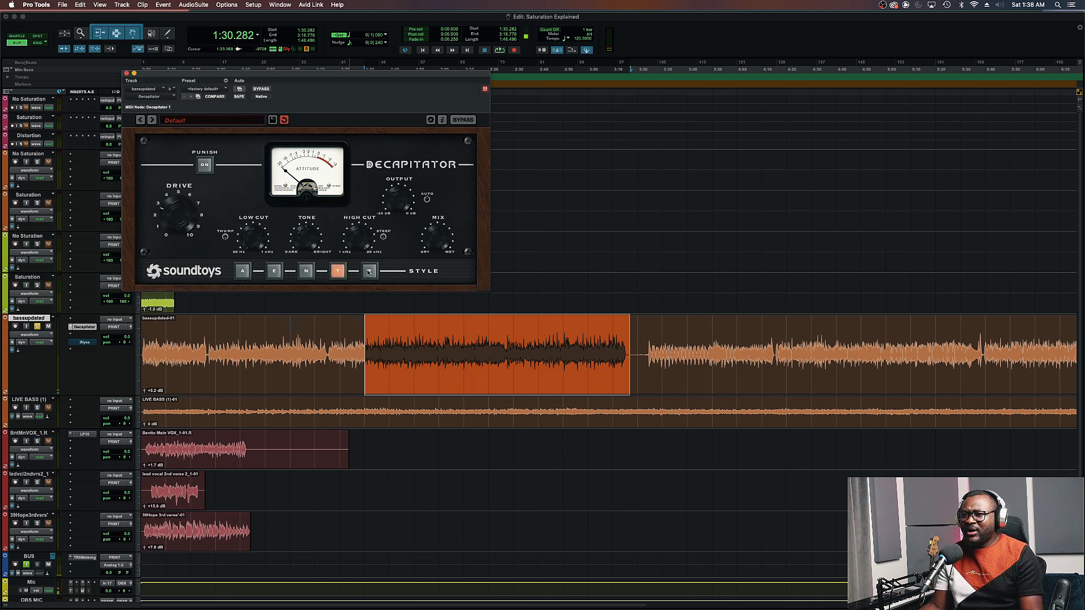
Insert the mono Black Box Analog Design HG-2 plug-in on the bassupdated track between Decapitator and Blyss, moving its window clear of the bass clip.
{"action": "left_click", "coordinate": [91, 337]}
{"action": "mouse_move", "coordinate": [107, 334]}
{"action": "mouse_move", "coordinate": [196, 378]}
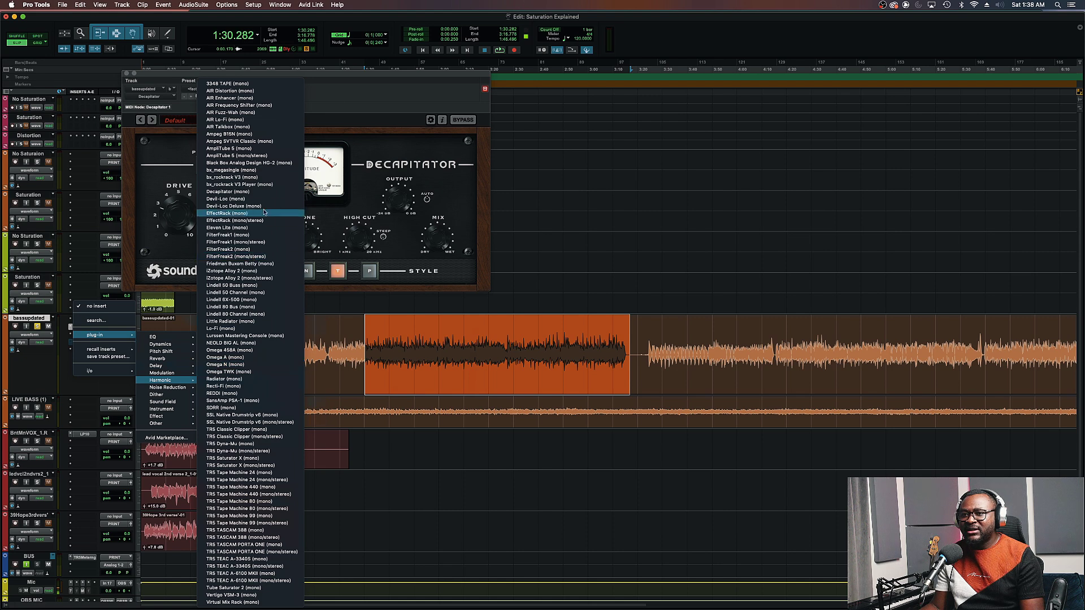
{"action": "left_click", "coordinate": [265, 165]}
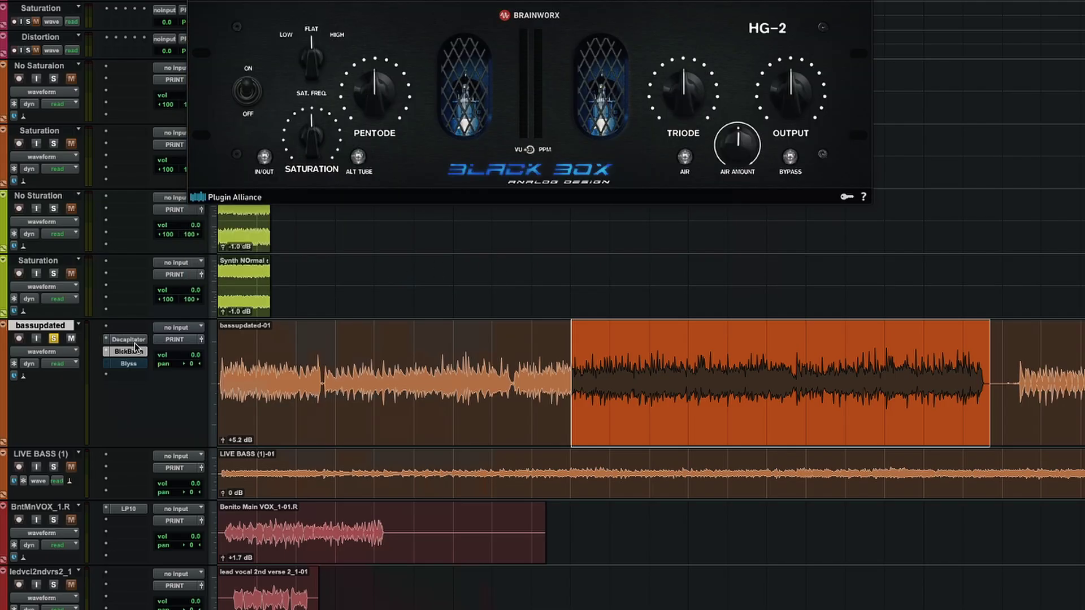
{"action": "left_click_drag", "start_coordinate": [490, 0], "coordinate": [370, 28]}
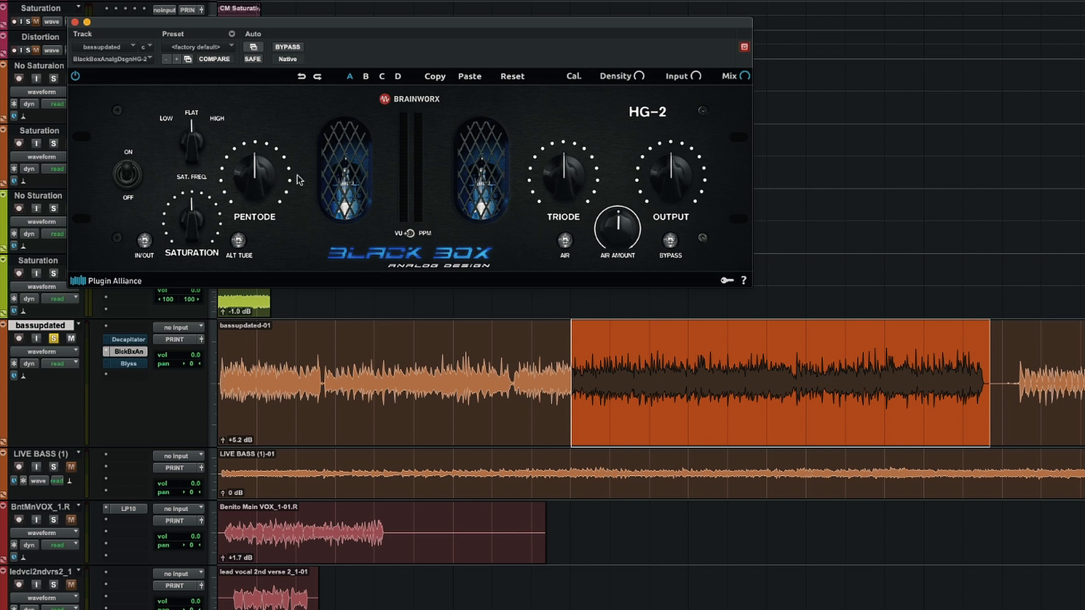
Play the bass, turn on In/Out and Alt Tube on the HG-2, and compare the sound with the plug-in bypassed and active.
{"action": "key", "text": "space"}
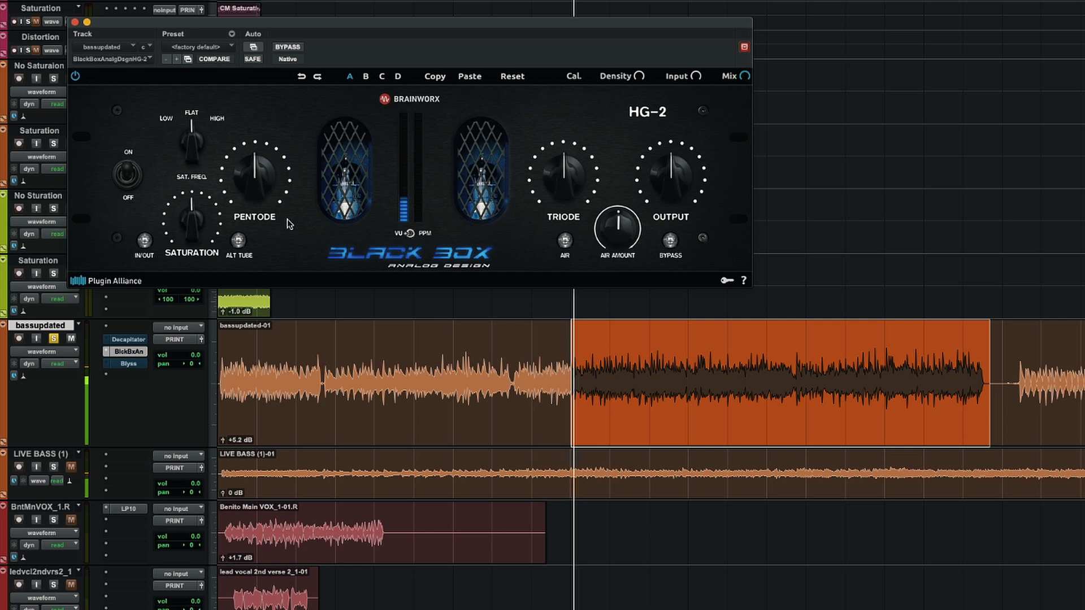
{"action": "left_click", "coordinate": [145, 240]}
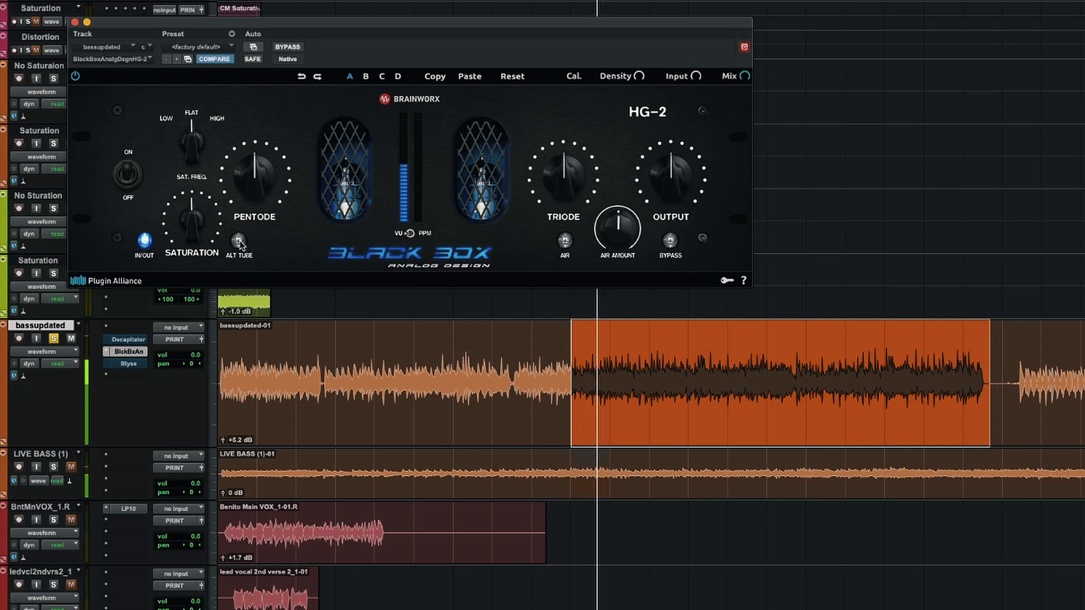
{"action": "left_click", "coordinate": [239, 241]}
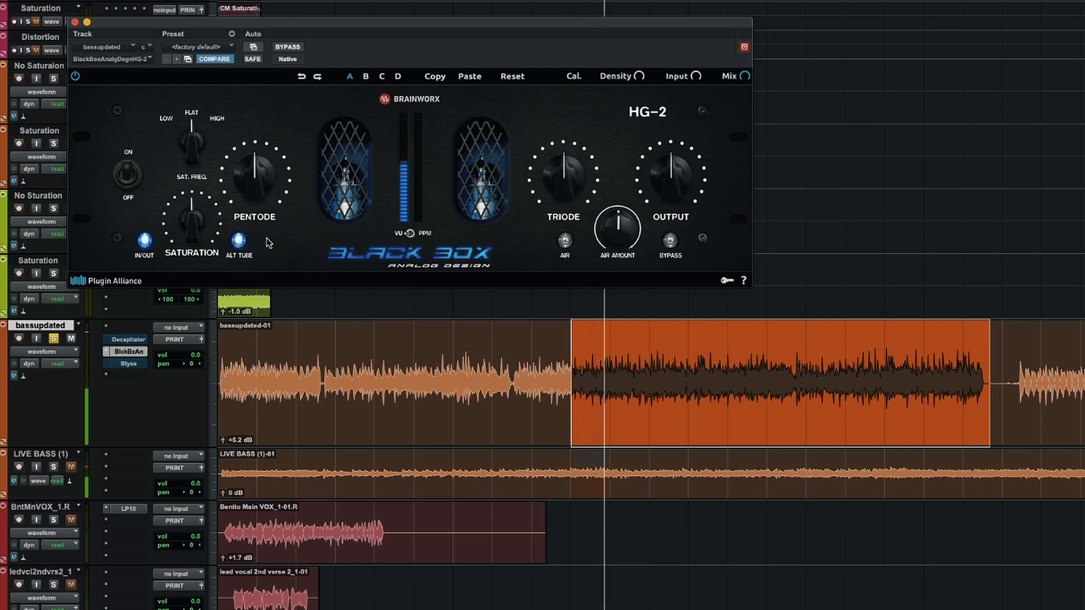
{"action": "left_click", "coordinate": [293, 49]}
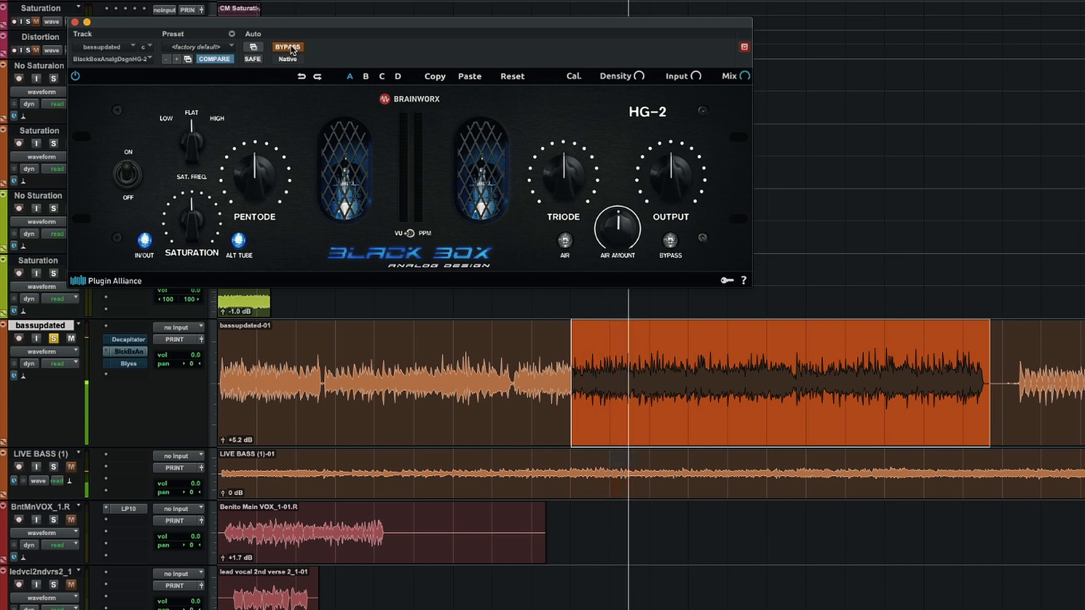
{"action": "left_click", "coordinate": [293, 48]}
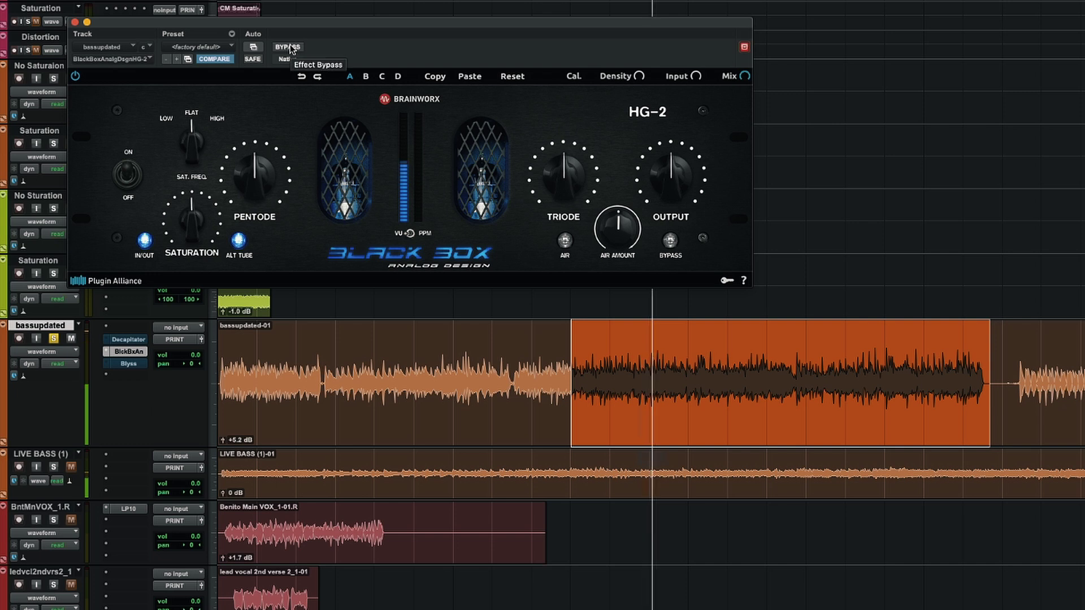
{"action": "left_click", "coordinate": [289, 47]}
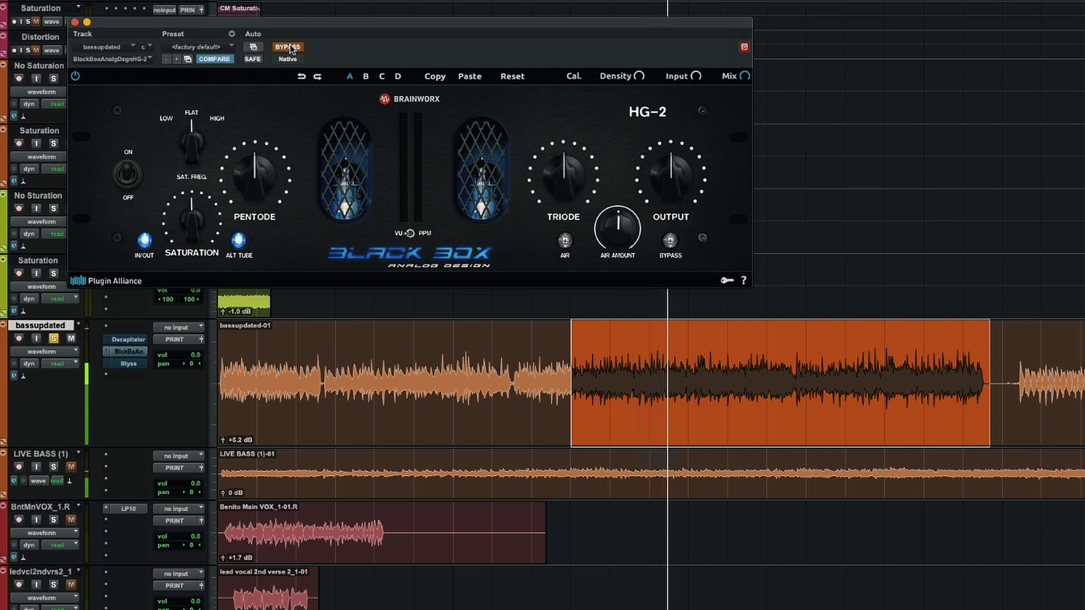
{"action": "left_click", "coordinate": [290, 47]}
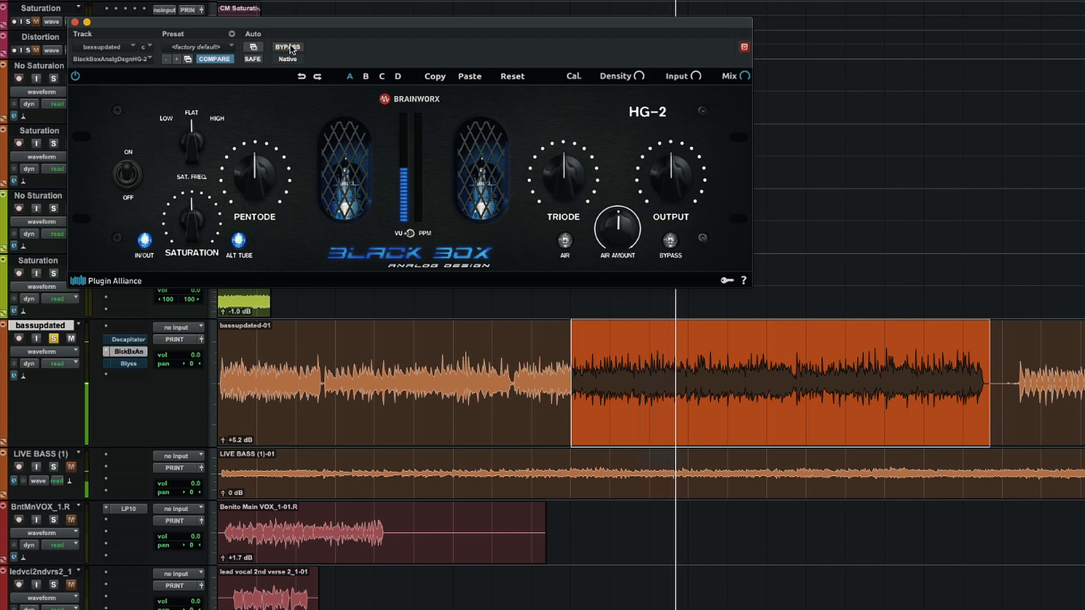
Raise the HG-2's Saturation to maximum, lower Output slightly below centre, and compare the bass against bypass.
{"action": "left_click_drag", "start_coordinate": [290, 32], "coordinate": [540, 38]}
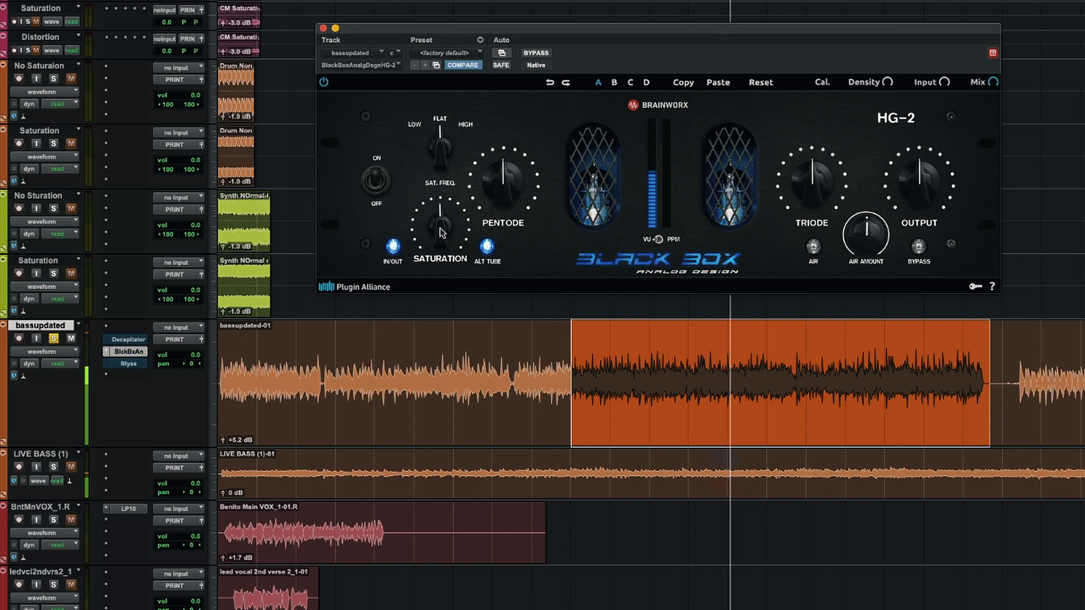
{"action": "mouse_move", "coordinate": [442, 231]}
{"action": "left_click_drag", "start_coordinate": [442, 230], "coordinate": [458, 156]}
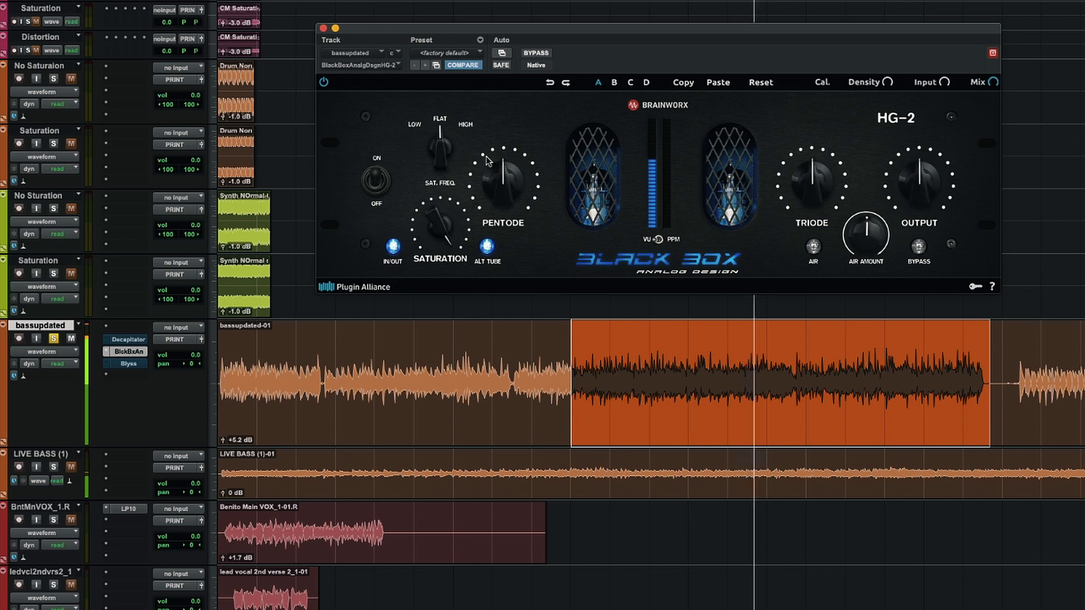
{"action": "left_click", "coordinate": [538, 54]}
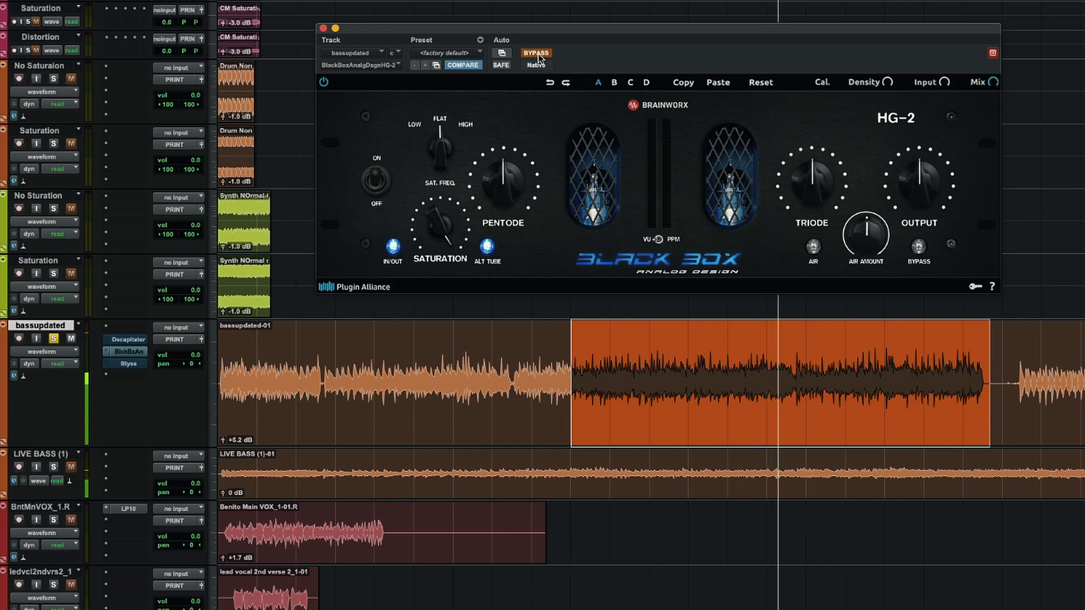
{"action": "left_click_drag", "start_coordinate": [918, 181], "coordinate": [909, 195]}
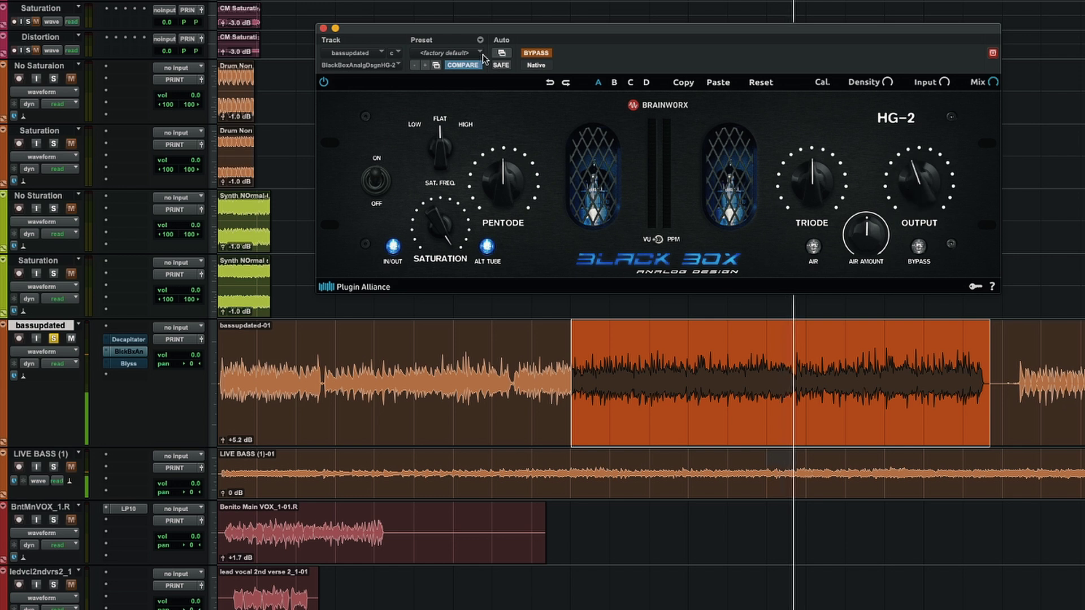
{"action": "left_click", "coordinate": [531, 53]}
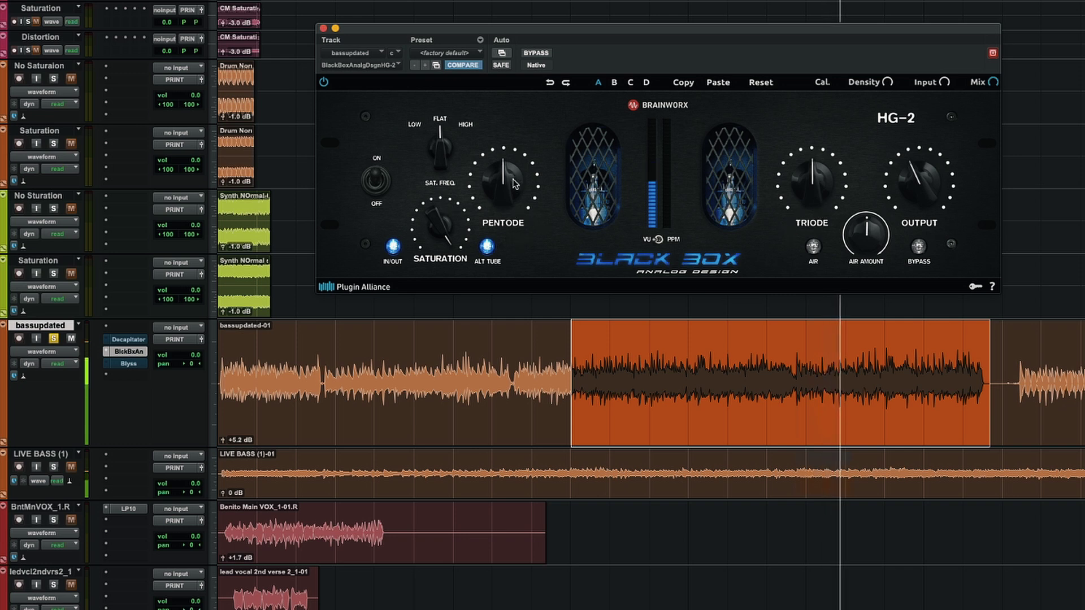
Raise the HG-2's Pentode and Triode slightly above centre and compare the bass with the plug-in bypassed and active.
{"action": "left_click_drag", "start_coordinate": [515, 180], "coordinate": [516, 174]}
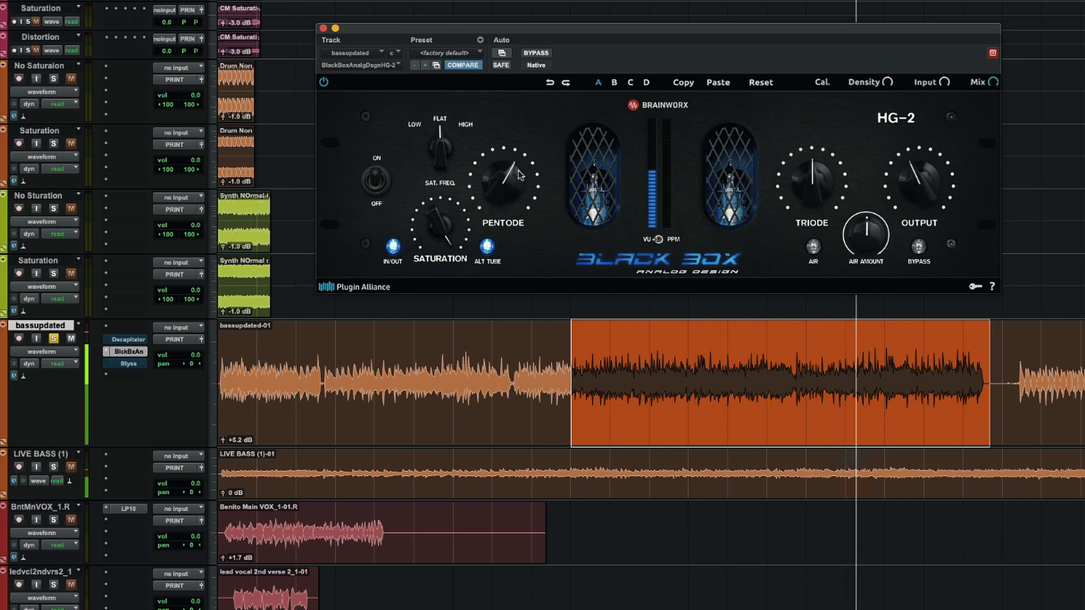
{"action": "mouse_move", "coordinate": [821, 183]}
{"action": "left_mouse_down"}
{"action": "mouse_move", "coordinate": [823, 168]}
{"action": "mouse_move", "coordinate": [823, 180]}
{"action": "left_mouse_up"}
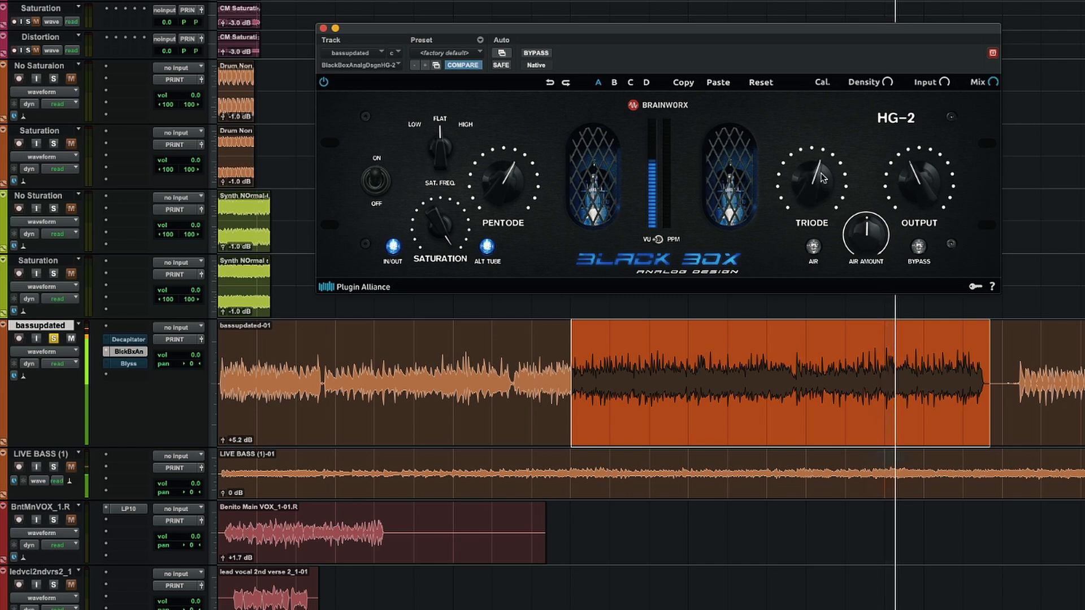
{"action": "key", "text": "super+b"}
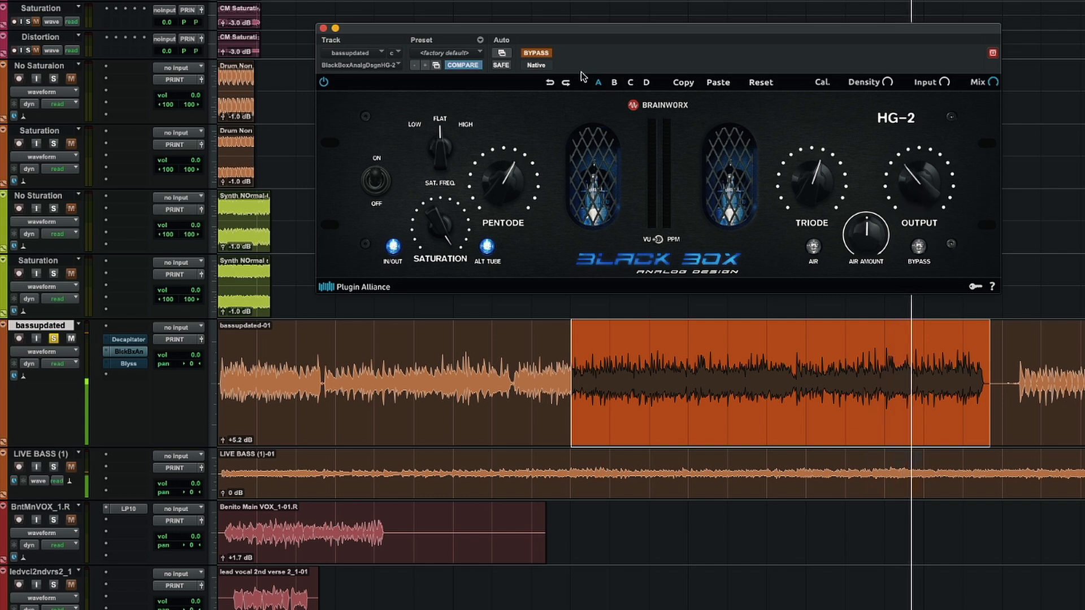
{"action": "key", "text": "super+b"}
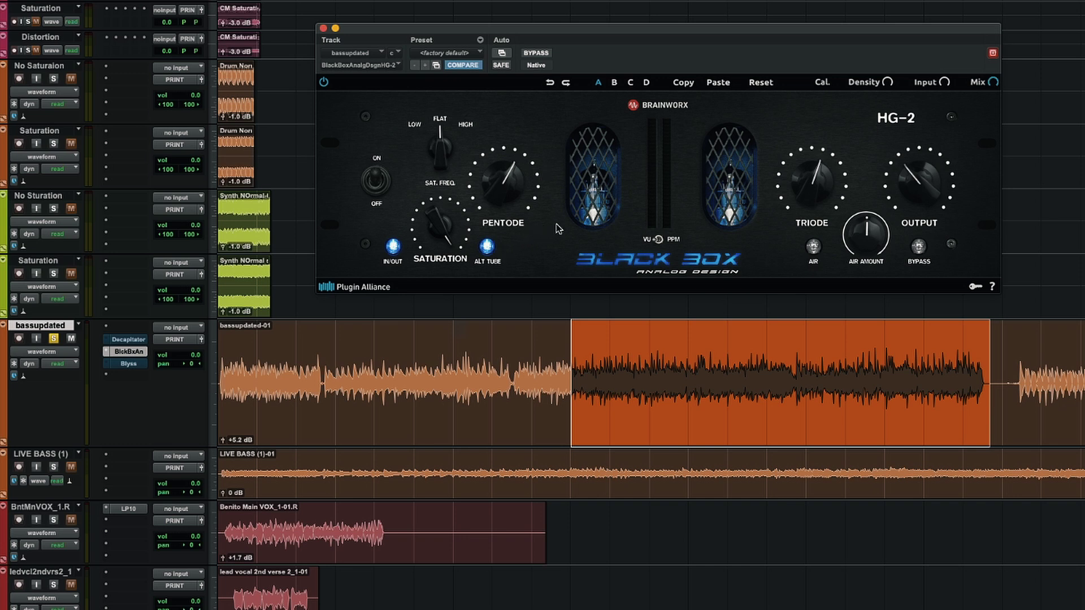
{"action": "left_click", "coordinate": [537, 52]}
{"action": "left_click", "coordinate": [536, 52]}
Audition the HG-2's Low and High saturation frequency settings on the bass, return to Flat, and bypass the plug-in.
{"action": "left_click_drag", "start_coordinate": [442, 143], "coordinate": [428, 174]}
{"action": "key", "text": "space"}
{"action": "left_click_drag", "start_coordinate": [523, 194], "coordinate": [507, 170]}
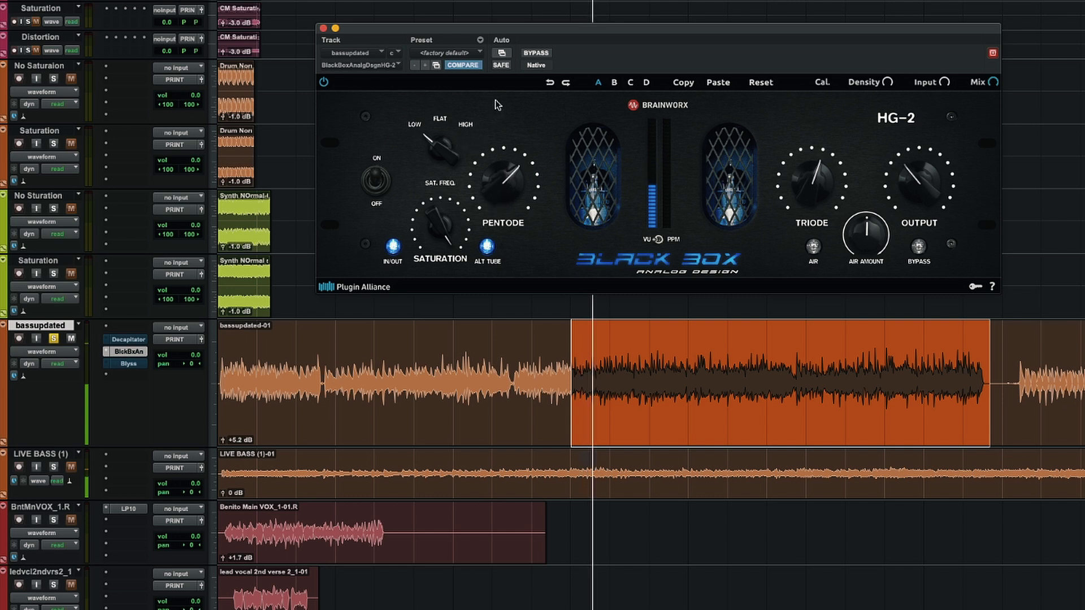
{"action": "left_click", "coordinate": [467, 125]}
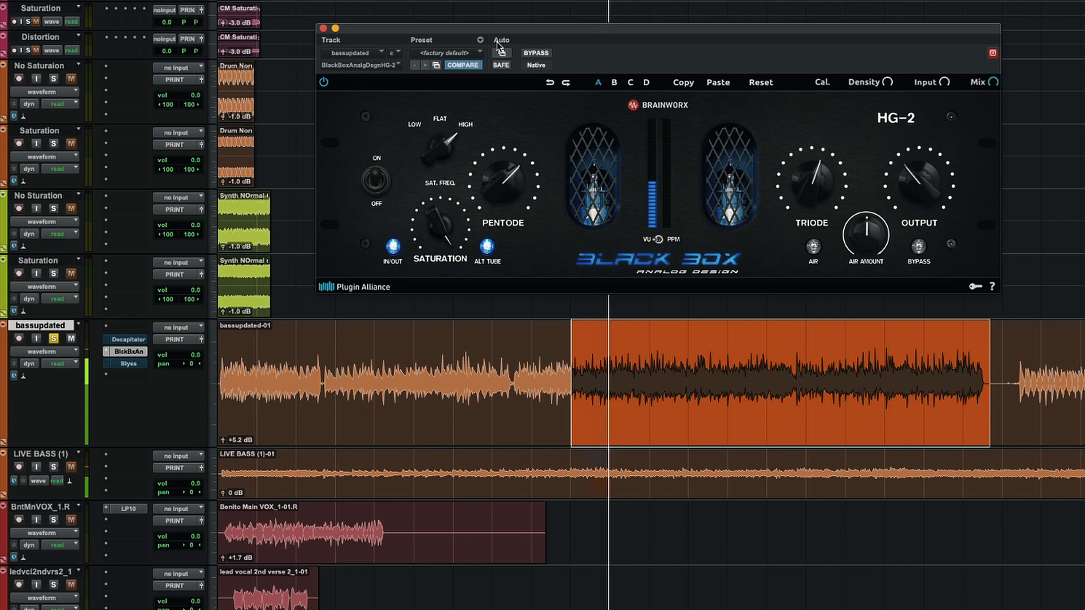
{"action": "left_click", "coordinate": [441, 148]}
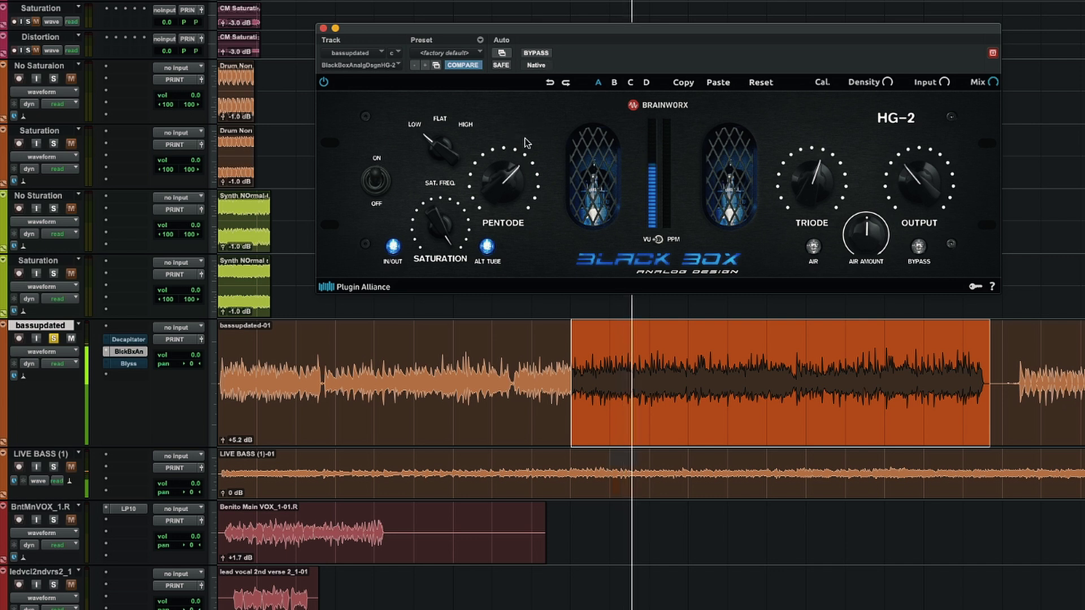
{"action": "left_click", "coordinate": [441, 142]}
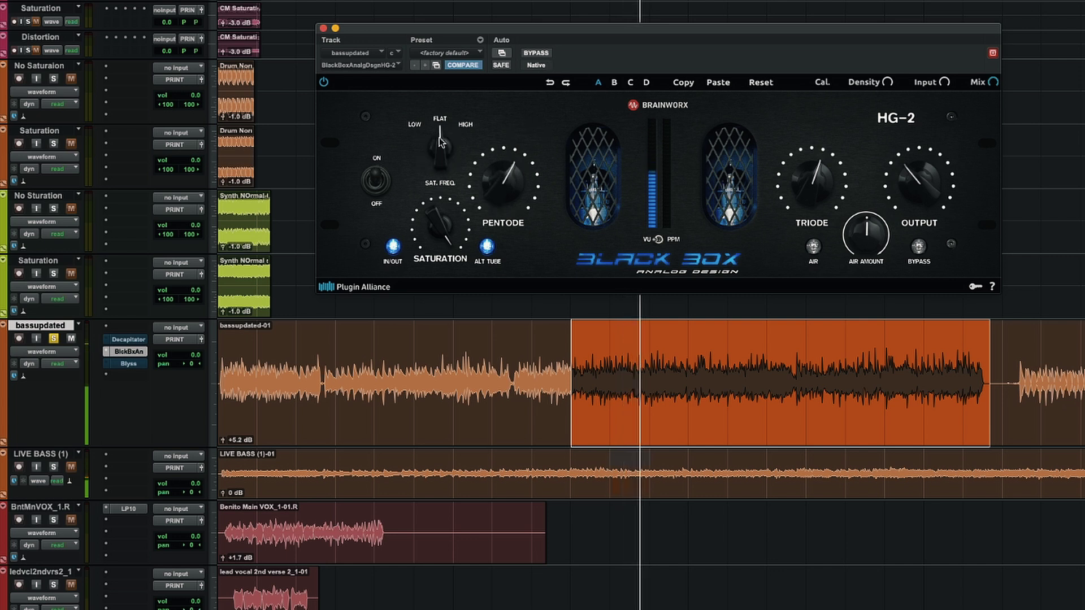
{"action": "left_click", "coordinate": [541, 54]}
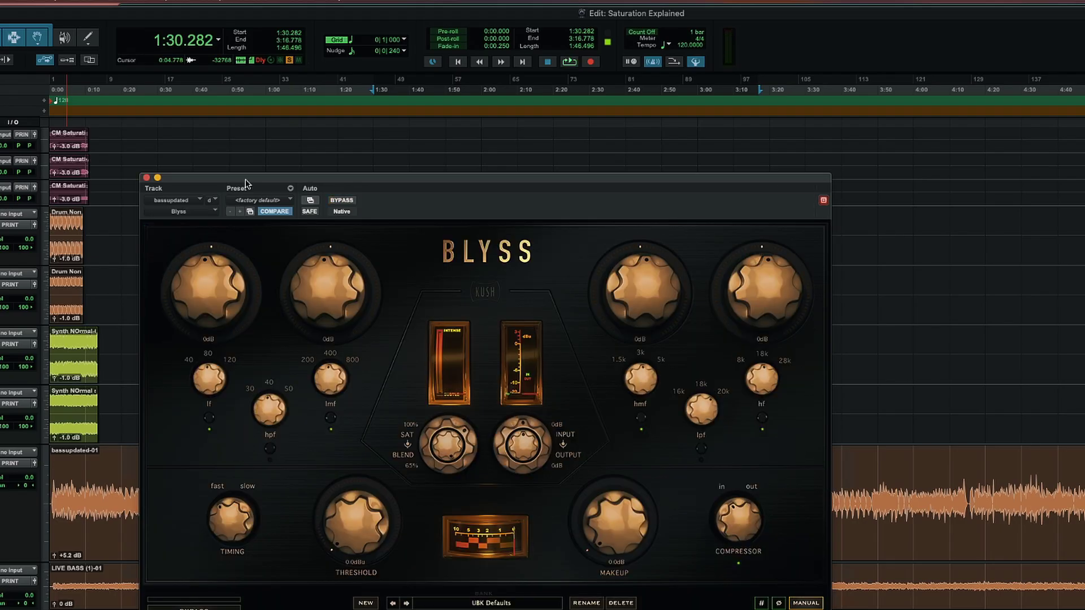
Move the Blyss window clear of the bass clip, then set Blend to 100% and compare the bass against bypass.
{"action": "left_click_drag", "start_coordinate": [245, 182], "coordinate": [225, 34]}
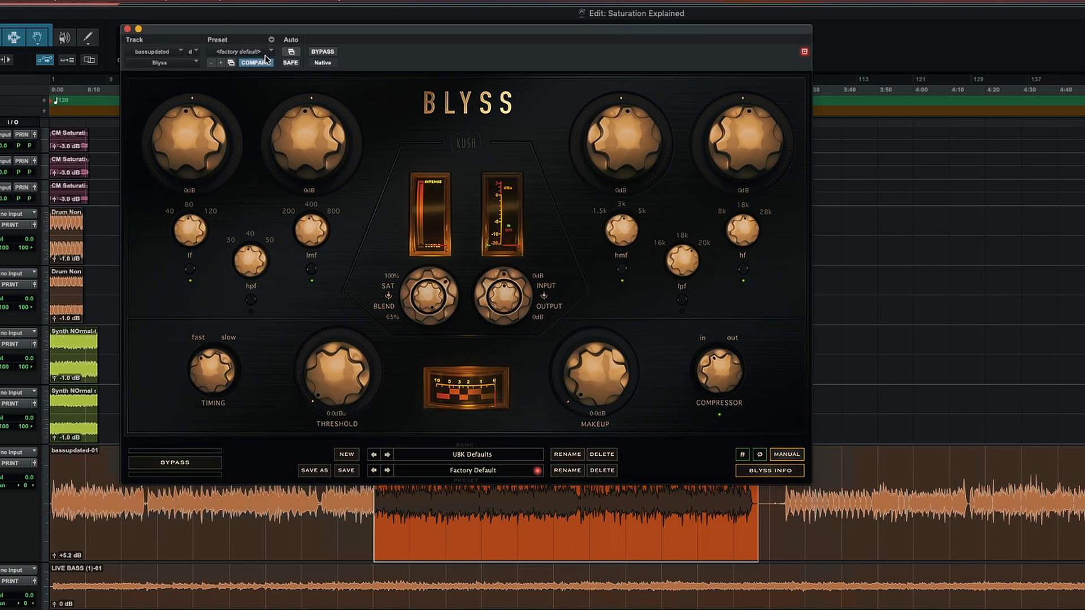
{"action": "left_click_drag", "start_coordinate": [262, 32], "coordinate": [265, 12]}
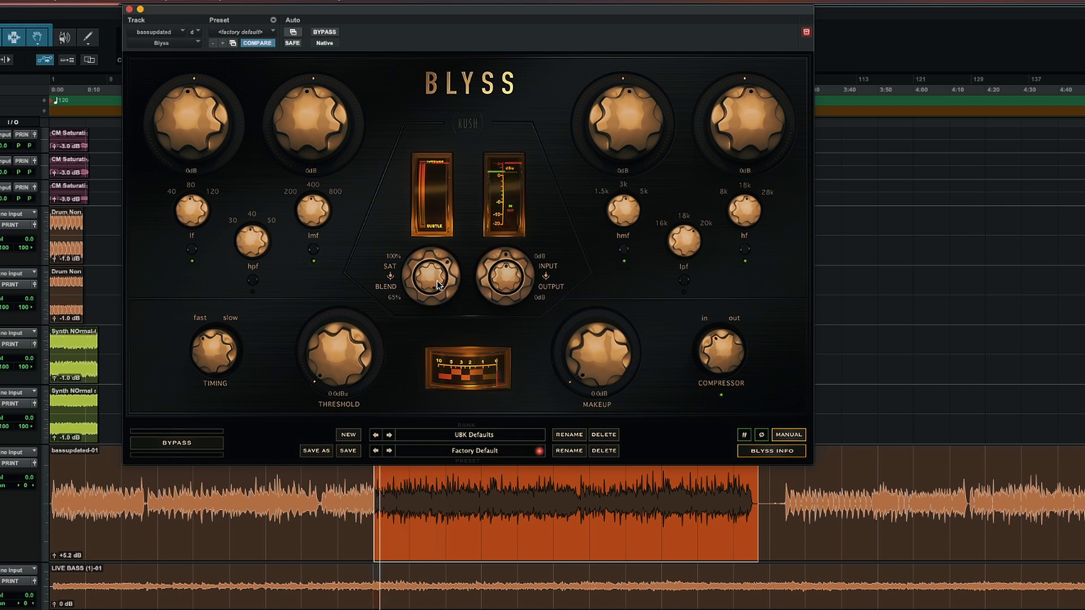
{"action": "left_click_drag", "start_coordinate": [433, 271], "coordinate": [479, 24]}
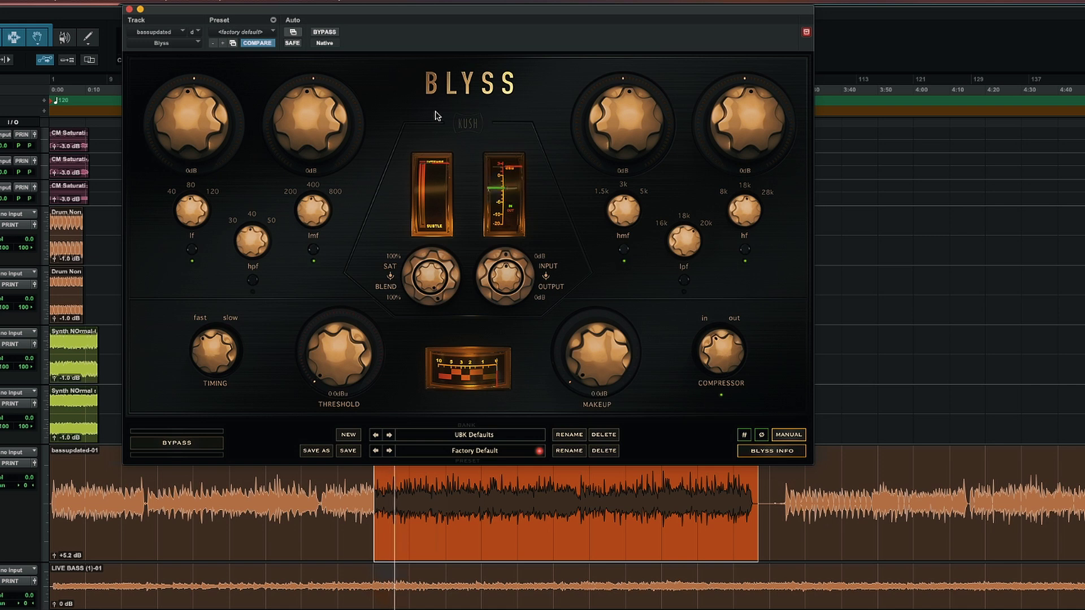
{"action": "left_click", "coordinate": [325, 32]}
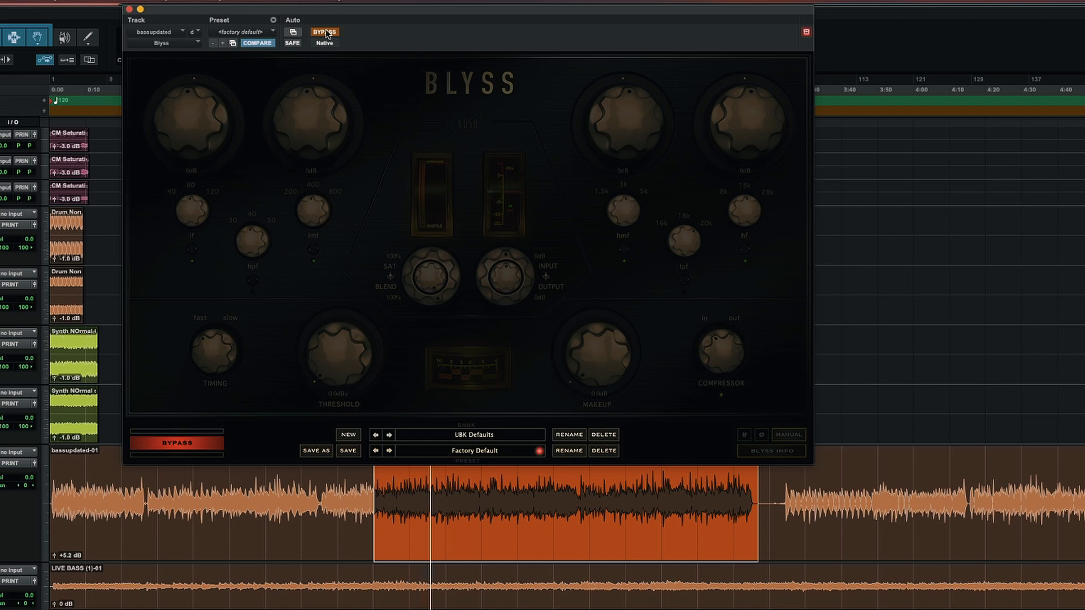
{"action": "left_click", "coordinate": [325, 32]}
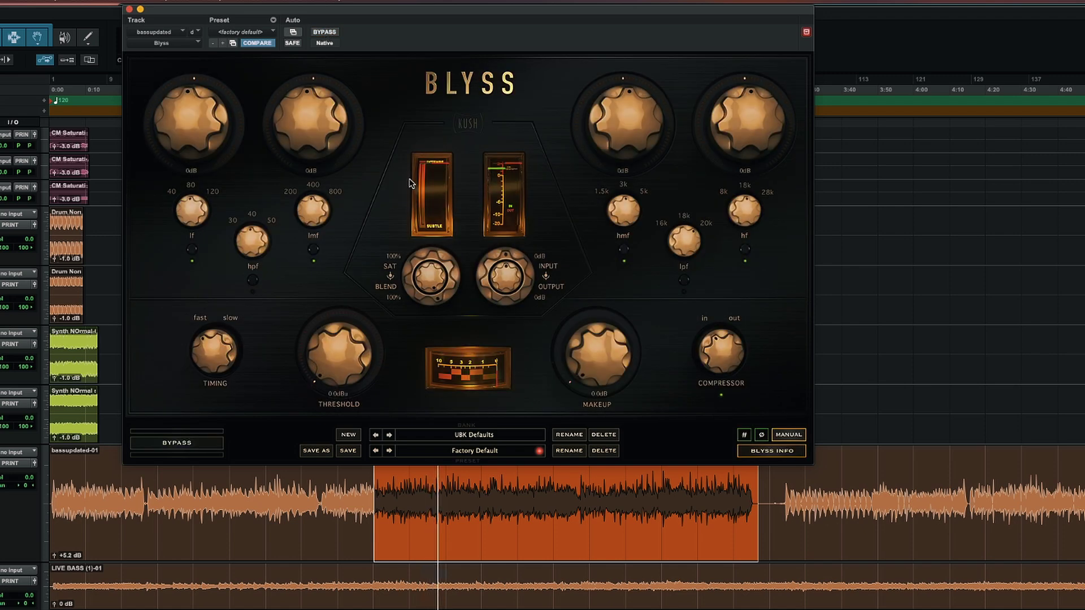
Lower Blyss's saturation to 48% and compare the bass with the plug-in bypassed and active.
{"action": "left_click_drag", "start_coordinate": [436, 278], "coordinate": [411, 345]}
{"action": "left_click_drag", "start_coordinate": [406, 522], "coordinate": [404, 513]}
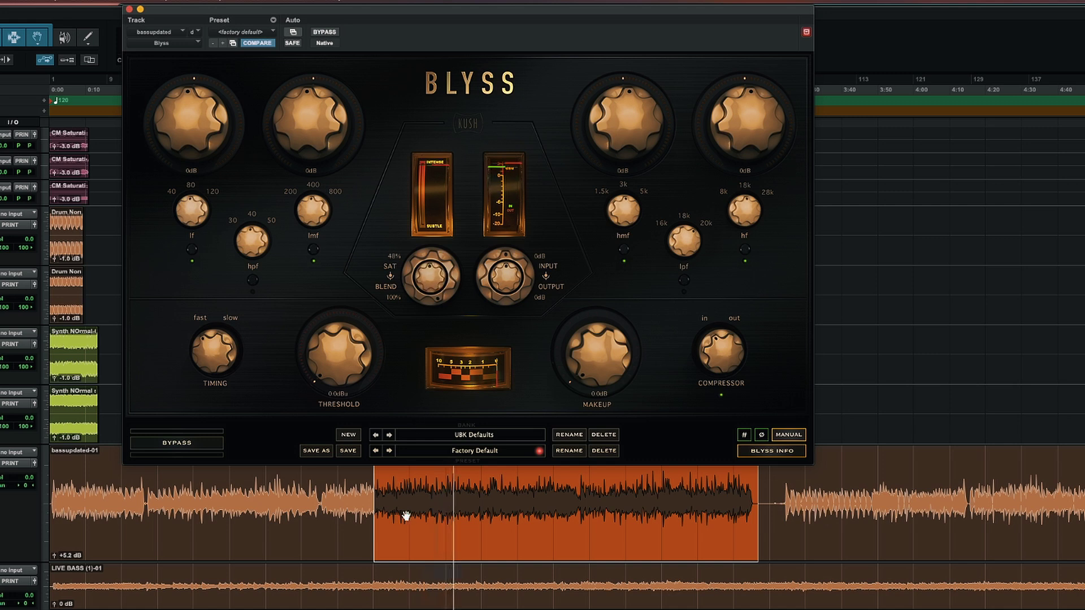
{"action": "left_click", "coordinate": [324, 33]}
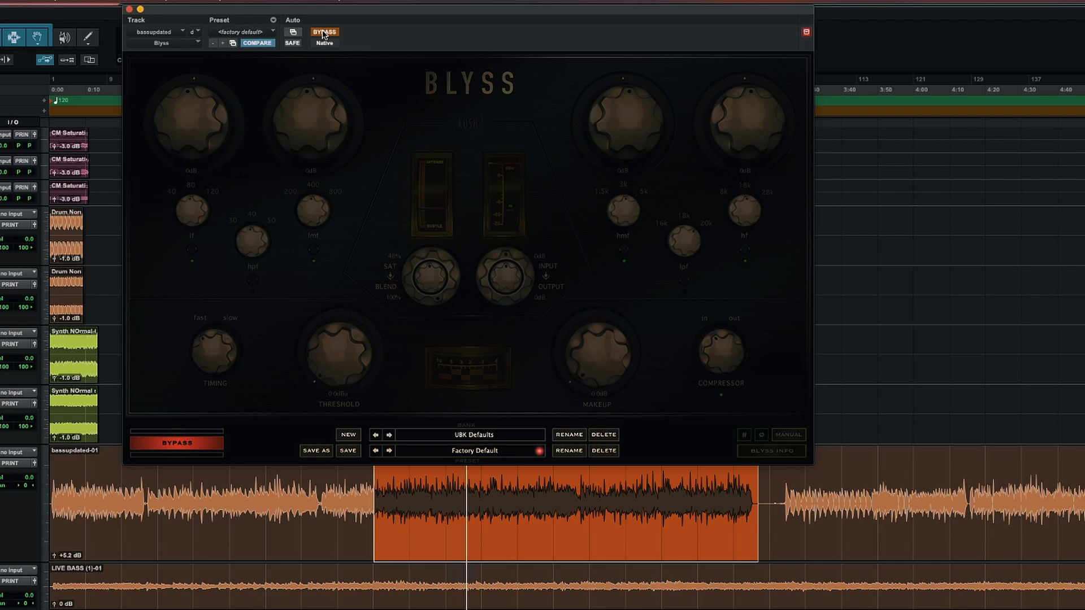
{"action": "left_click", "coordinate": [324, 33]}
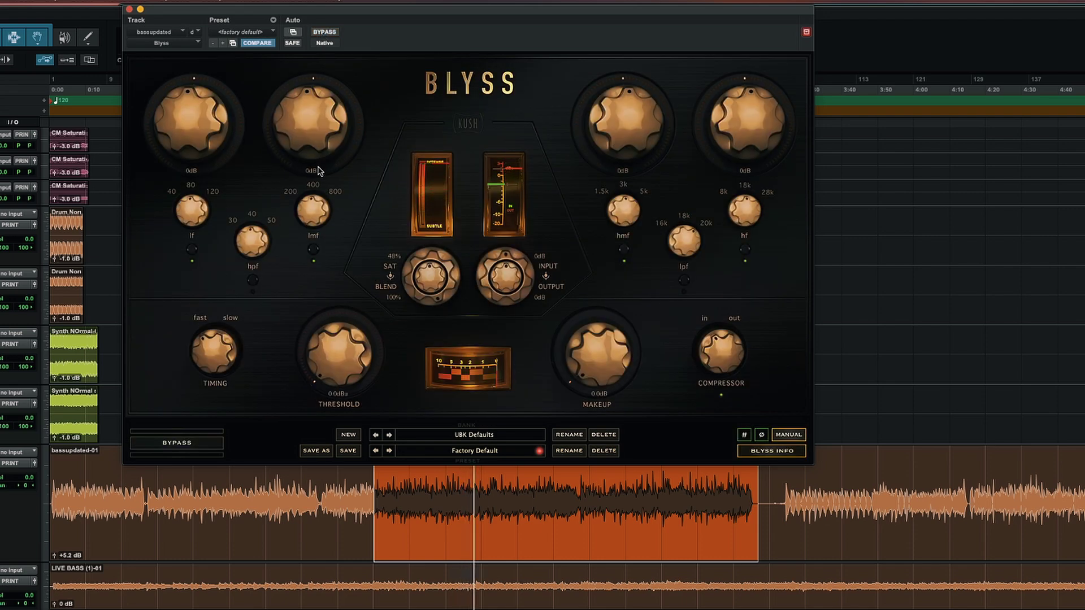
Raise Blyss's saturation to about 67% and bypass the plug-in on the bassupdated track.
{"action": "left_click_drag", "start_coordinate": [411, 294], "coordinate": [418, 215]}
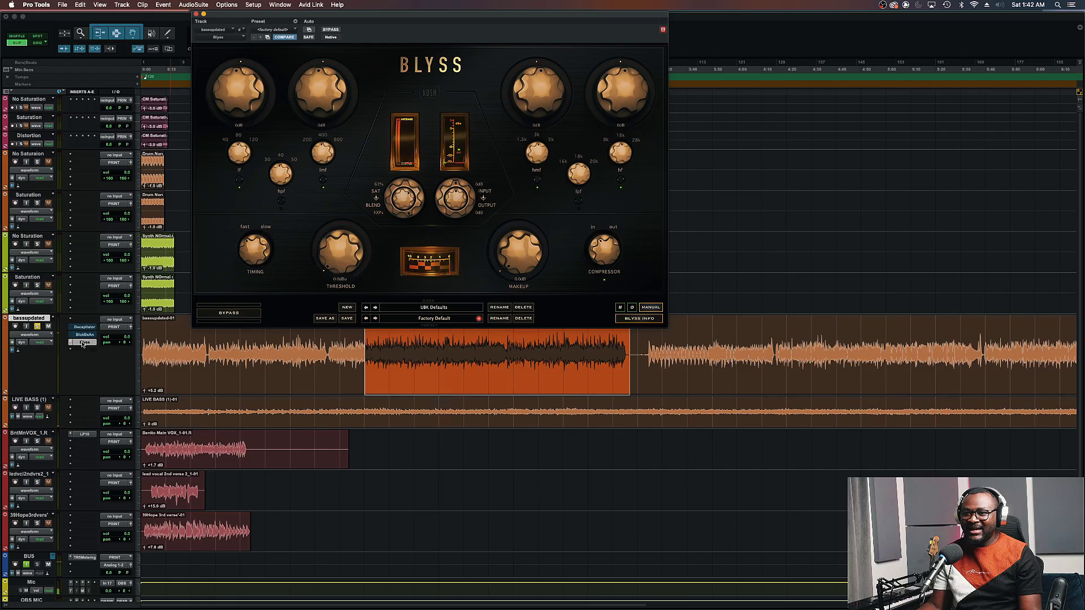
{"action": "left_click", "coordinate": [83, 344], "text": "super"}
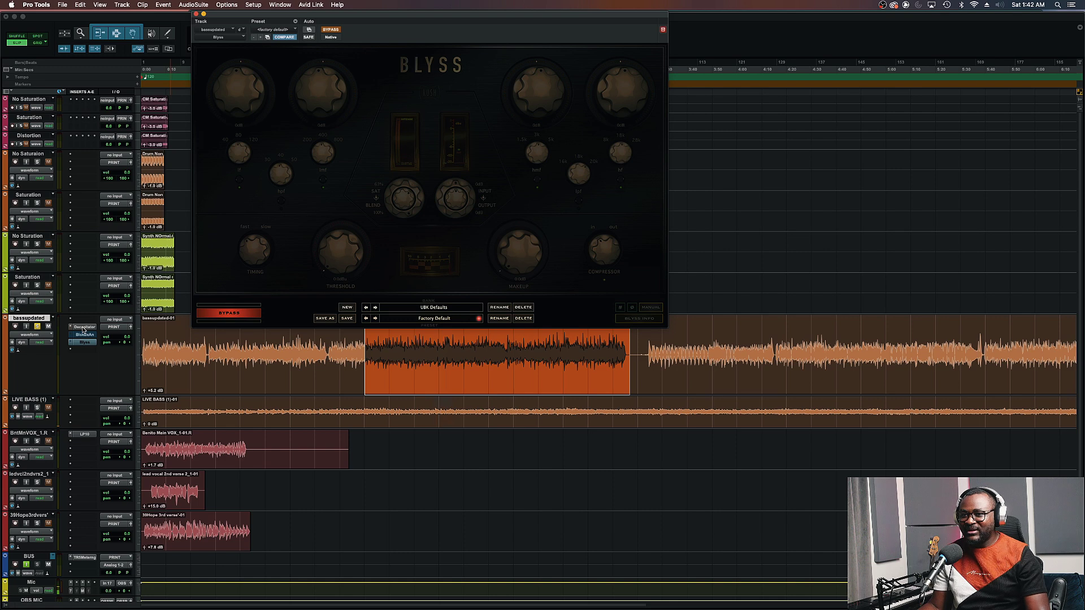
Open Decapitator on the bassupdated track, move its window clear, and switch its style to A.
{"action": "left_click", "coordinate": [83, 328]}
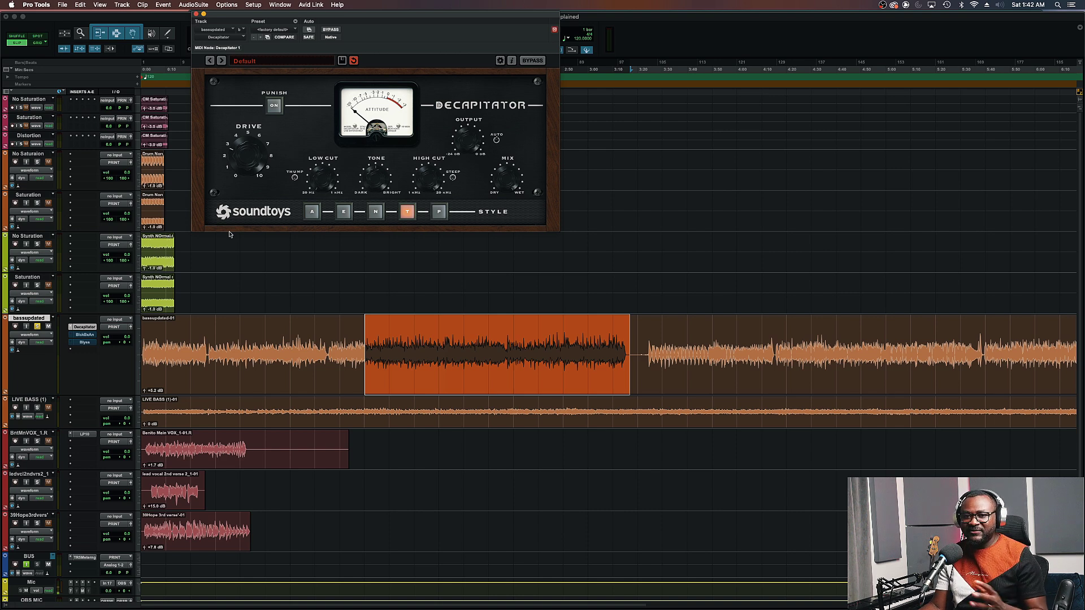
{"action": "left_click_drag", "start_coordinate": [317, 17], "coordinate": [300, 36]}
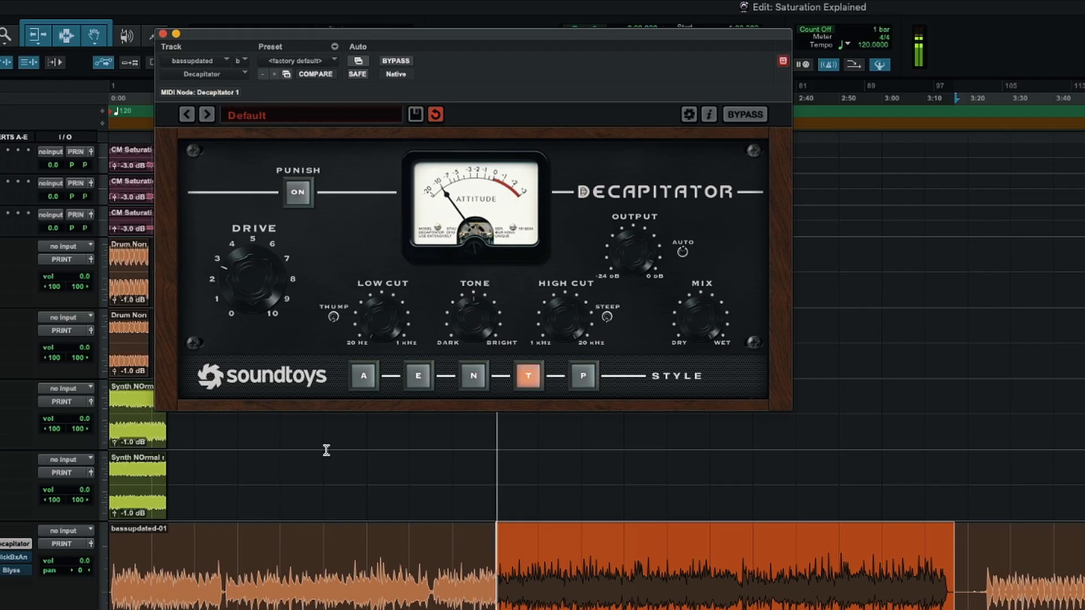
{"action": "left_click", "coordinate": [370, 375]}
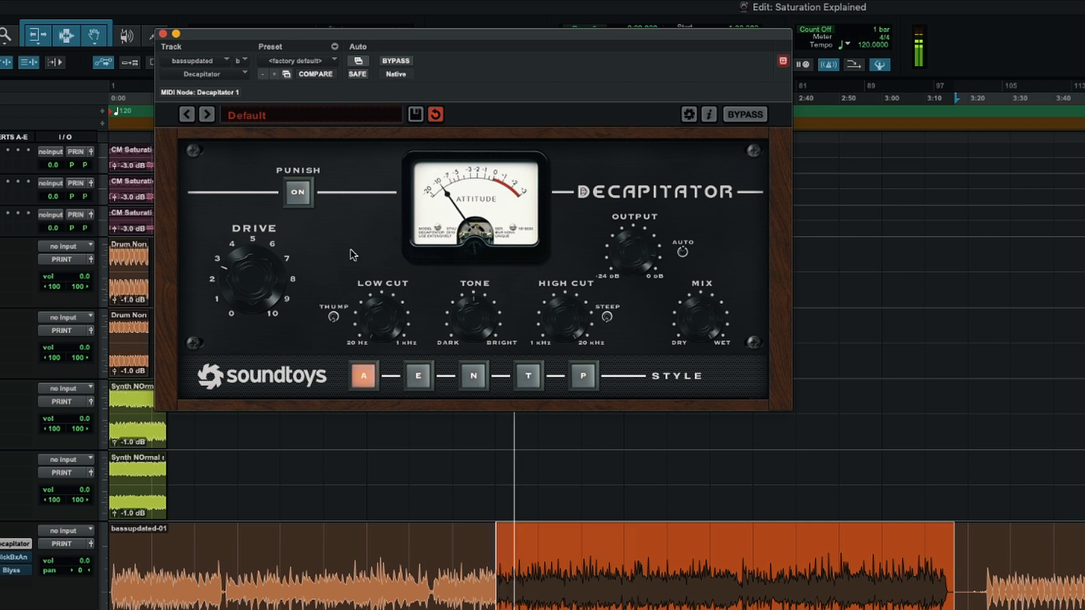
Raise Decapitator's Drive to about 4 and compare the bass with the plug-in bypassed and active.
{"action": "left_click_drag", "start_coordinate": [261, 246], "coordinate": [252, 274]}
{"action": "left_click", "coordinate": [394, 62]}
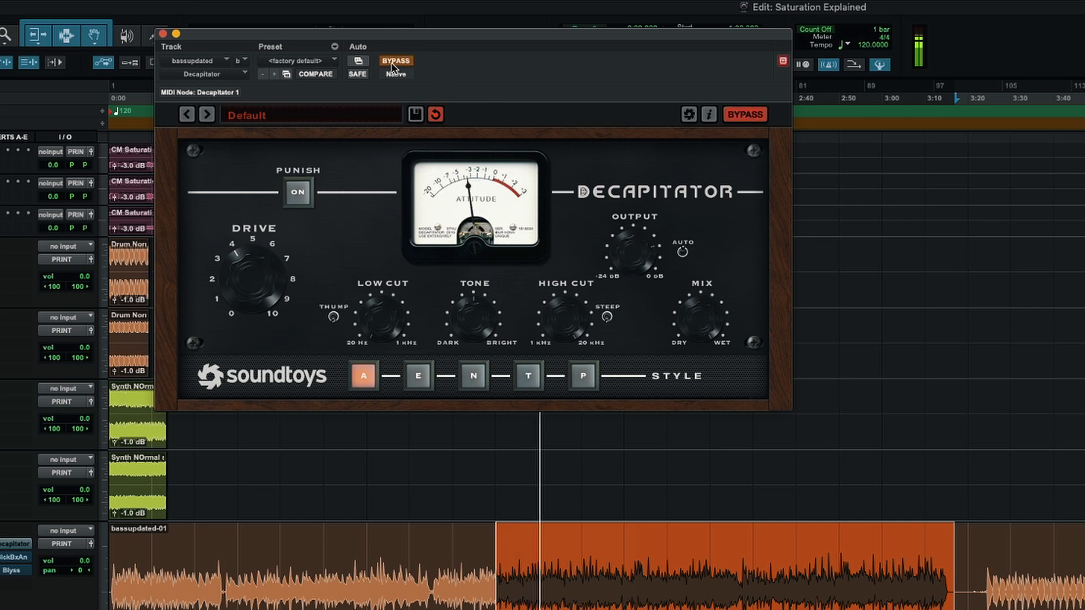
{"action": "left_click", "coordinate": [394, 62]}
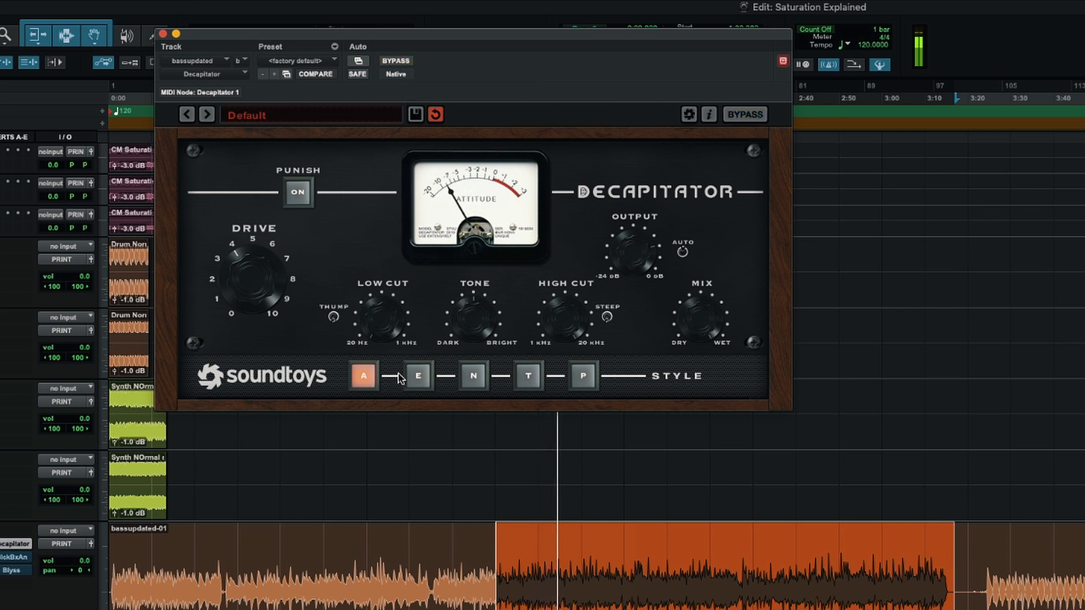
Audition Decapitator's E and N styles on the bass, compare N against bypass, and return to style A.
{"action": "left_click", "coordinate": [419, 377]}
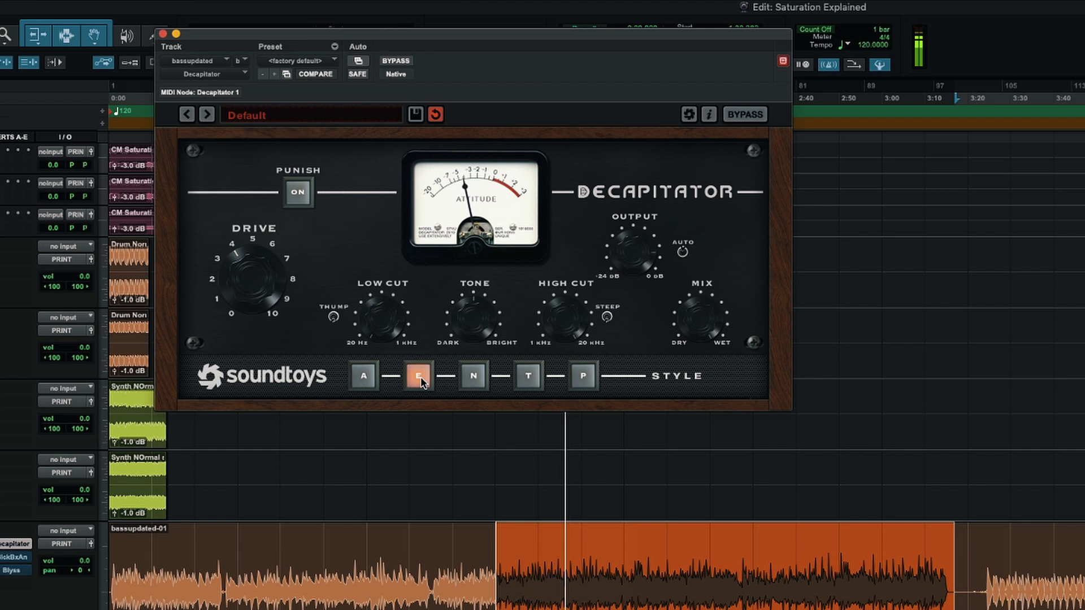
{"action": "left_click", "coordinate": [470, 375]}
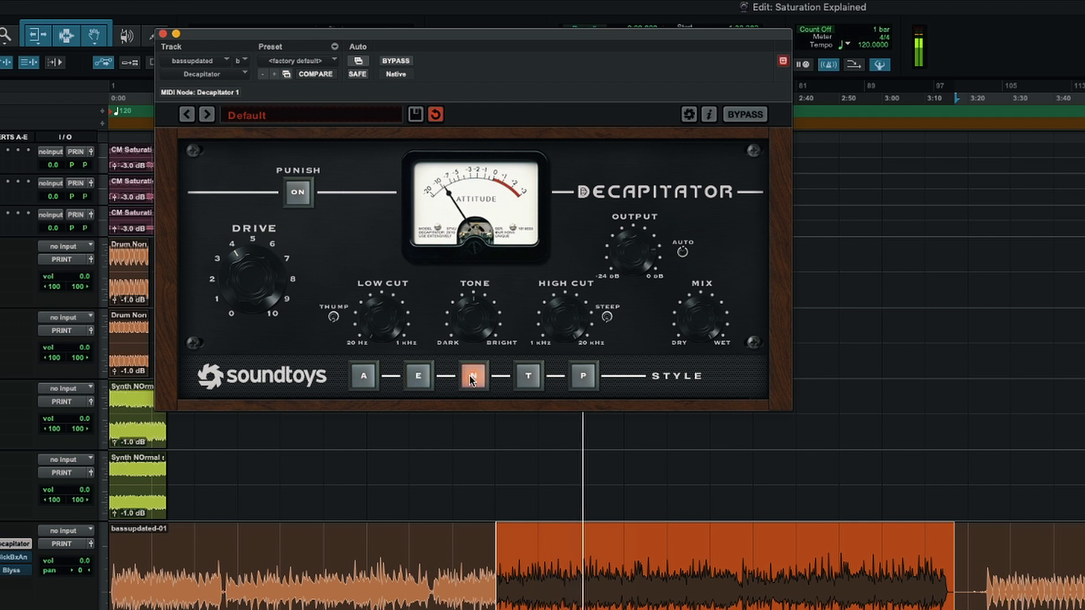
{"action": "left_click", "coordinate": [387, 65]}
{"action": "left_click", "coordinate": [395, 61]}
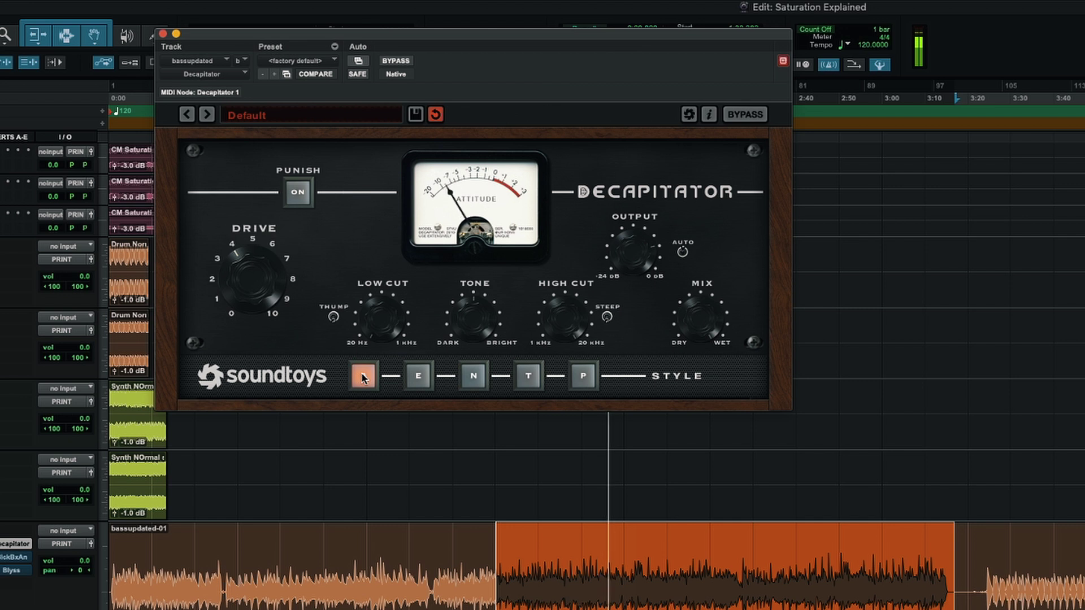
Stop playback, bypass Decapitator on the bassupdated track, and close its window.
{"action": "key", "text": "space"}
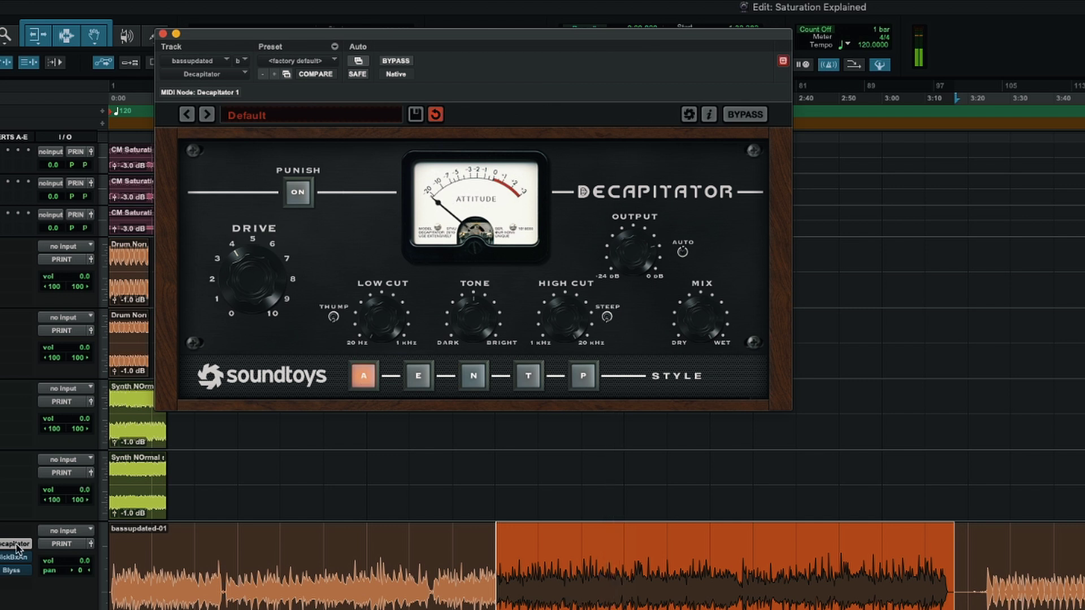
{"action": "left_click", "coordinate": [16, 547], "text": "super"}
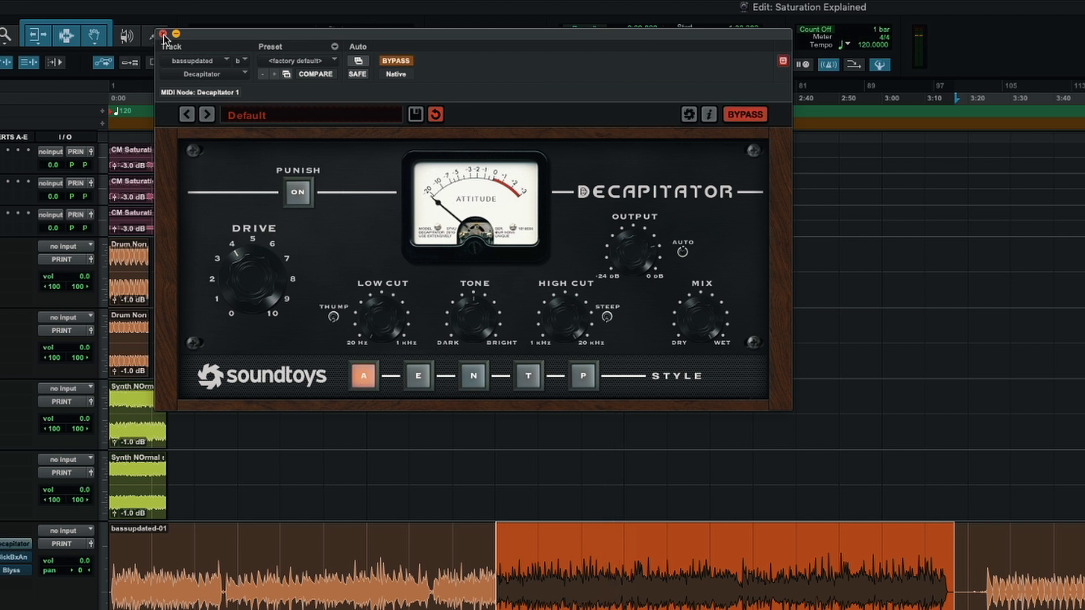
{"action": "left_click", "coordinate": [163, 34]}
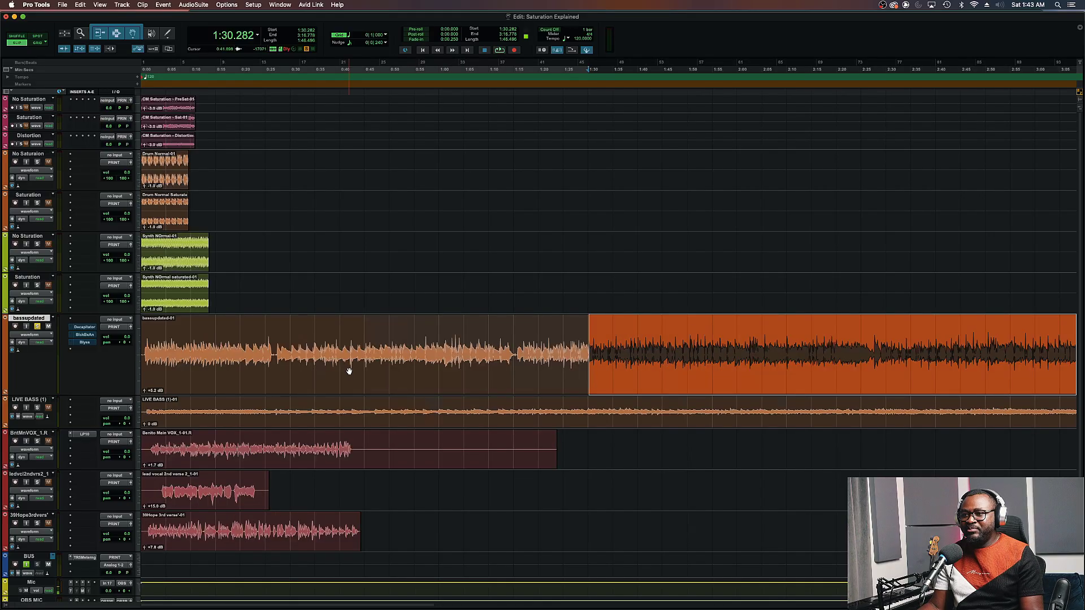
Reselect the bassupdated section from about 1:30 to 3:16, ending where the waveform falls silent.
{"action": "key", "text": "super+bracketleft"}
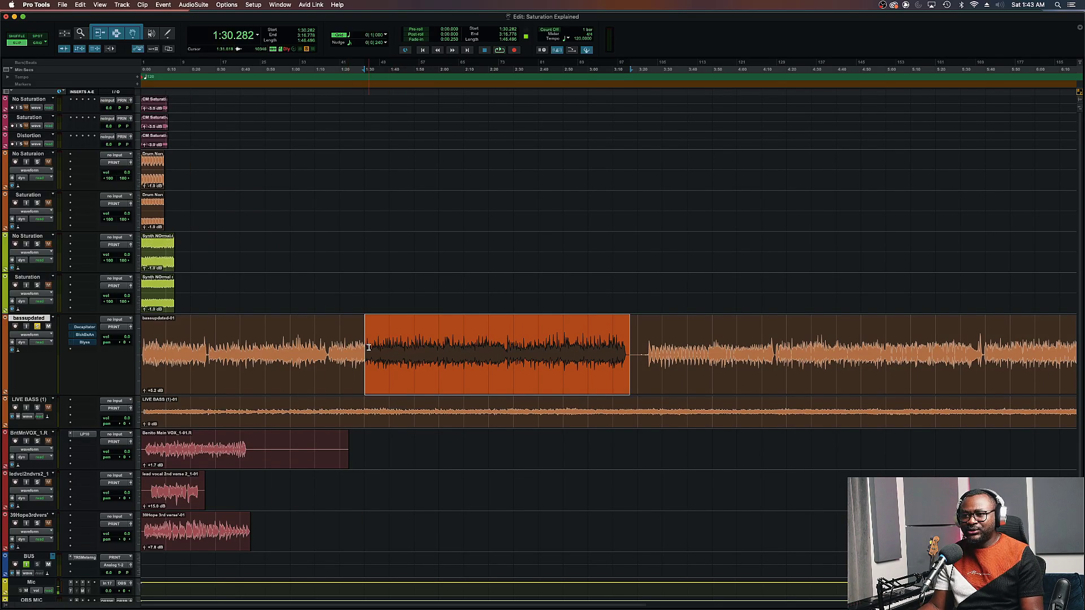
{"action": "left_click_drag", "start_coordinate": [363, 342], "coordinate": [633, 347]}
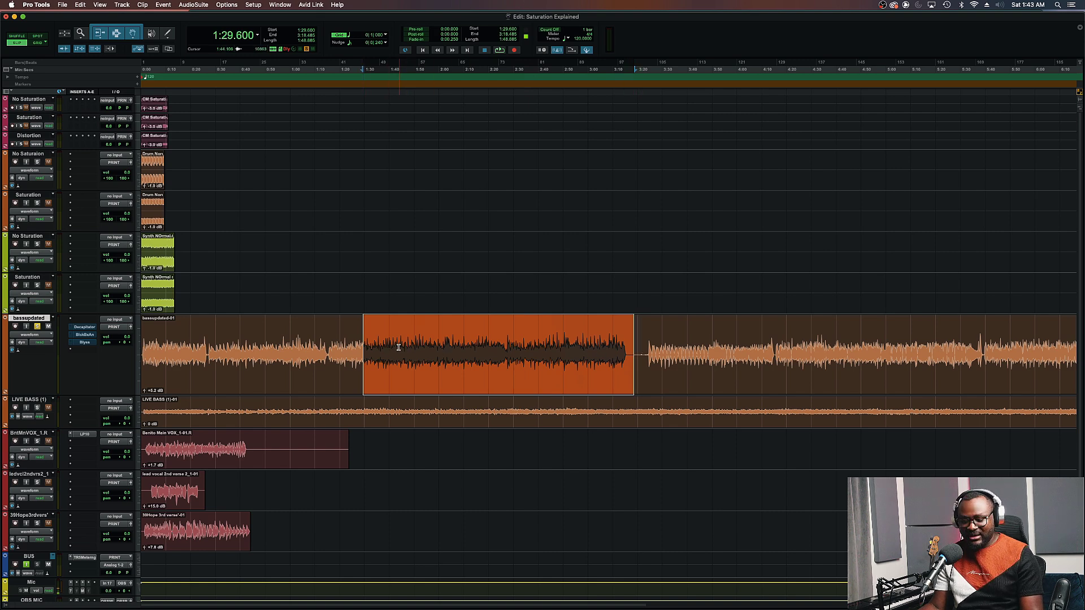
{"action": "key", "text": "super+bracketright"}
{"action": "scroll", "coordinate": [642, 356], "scroll_direction": "down", "scroll_amount": 3}
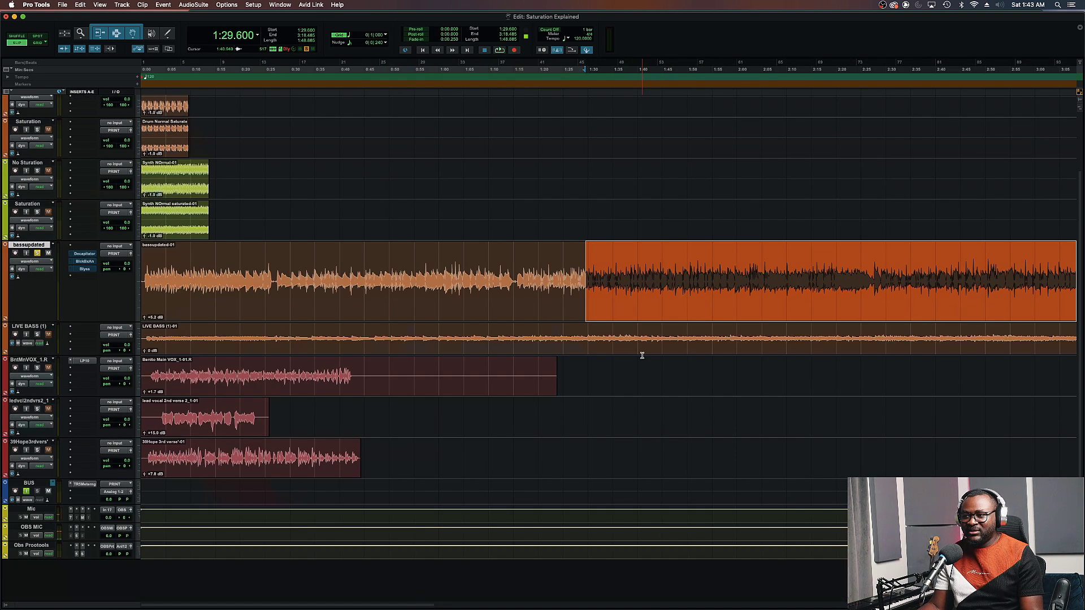
{"action": "scroll", "coordinate": [642, 357], "scroll_direction": "up", "scroll_amount": 3}
{"action": "scroll", "coordinate": [565, 350], "scroll_direction": "right", "scroll_amount": 5}
{"action": "scroll", "coordinate": [409, 323], "scroll_direction": "left", "scroll_amount": 2}
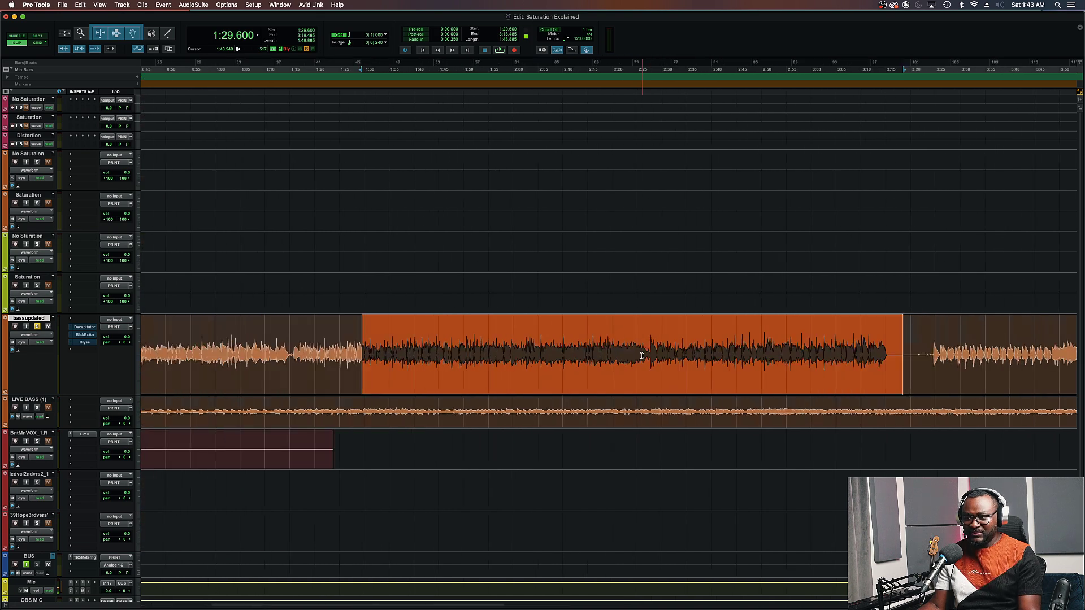
{"action": "left_click_drag", "start_coordinate": [364, 345], "coordinate": [889, 361]}
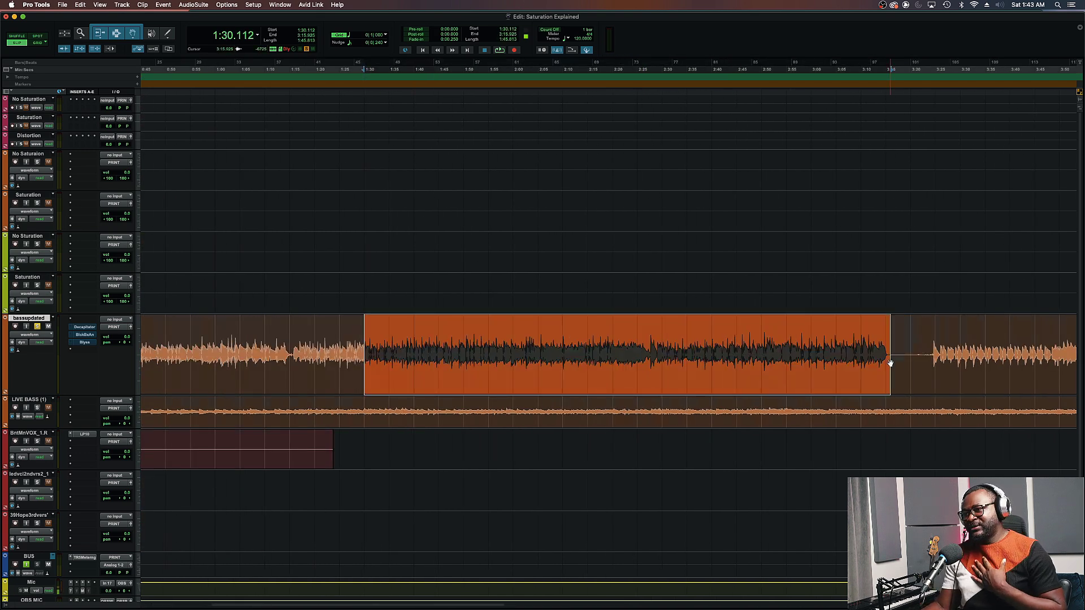